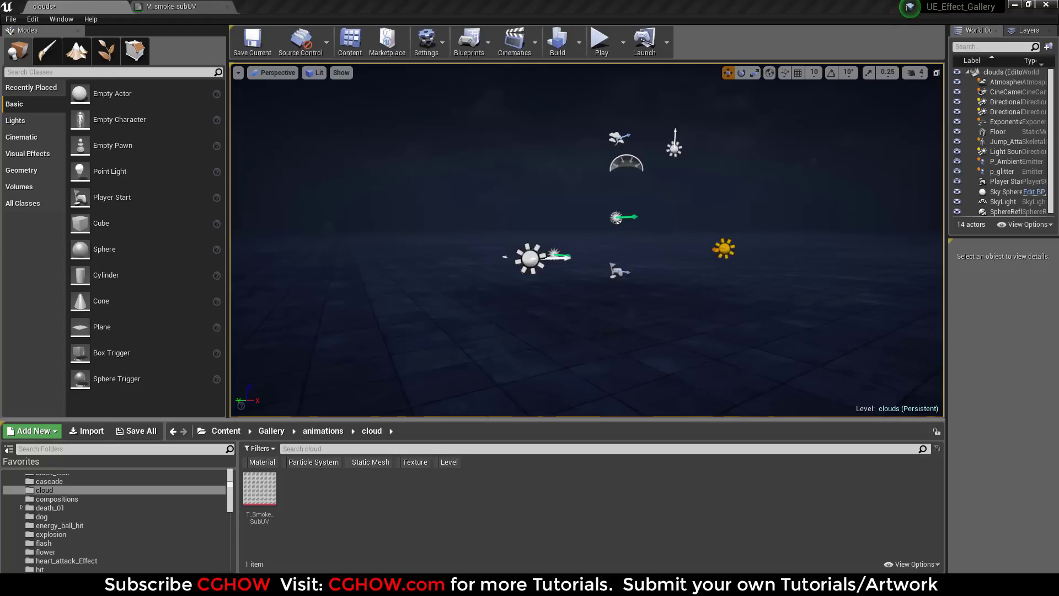
{"action": "left_click_drag", "start_coordinate": [586, 239], "coordinate": [443, 252], "text": "alt"}
{"action": "middle_click_drag", "start_coordinate": [577, 239], "coordinate": [659, 240], "text": "alt"}
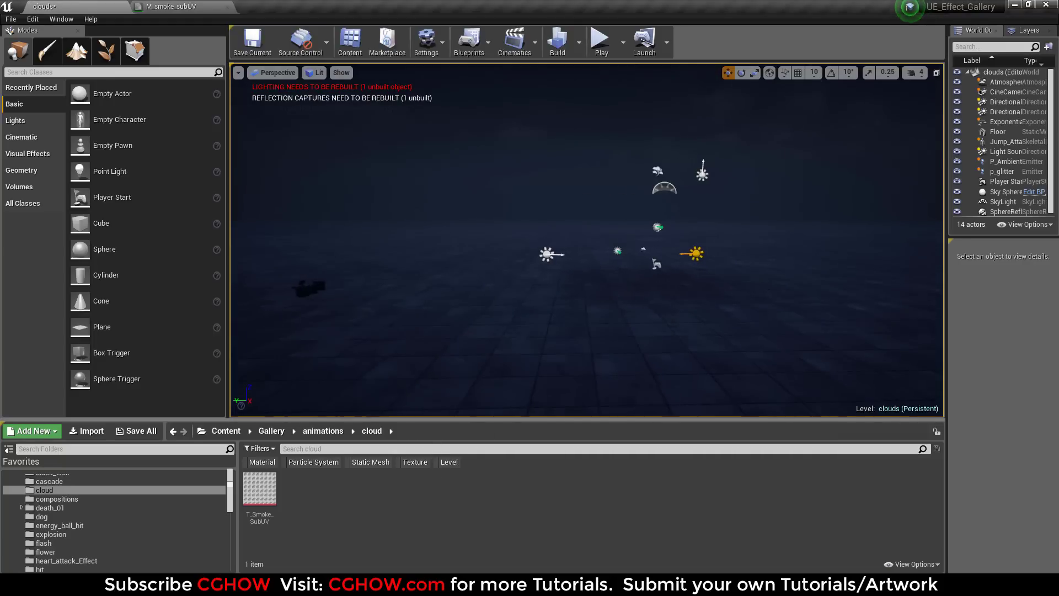
{"action": "scroll", "coordinate": [637, 295], "scroll_direction": "up", "scroll_amount": 2}
{"action": "mouse_move", "coordinate": [636, 295]}
{"action": "middle_mouse_down"}
{"action": "mouse_move", "coordinate": [616, 289]}
{"action": "mouse_move", "coordinate": [648, 278]}
{"action": "middle_mouse_up"}
{"action": "scroll", "coordinate": [653, 290], "scroll_direction": "down", "scroll_amount": 3}
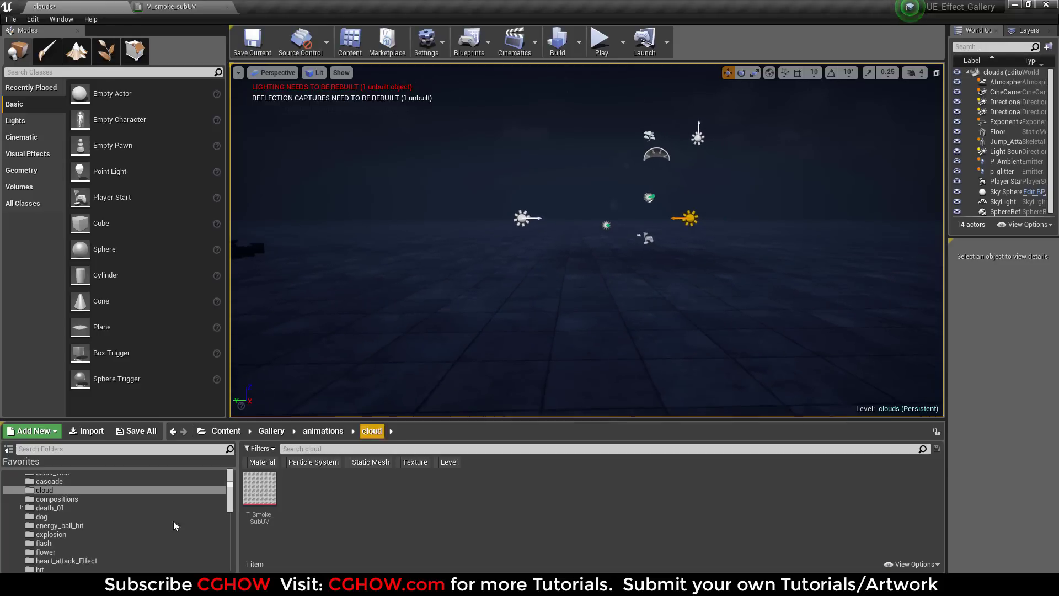
Open the T_Smoke_SubUV texture, view its smoke frames against a solid color background, and close it
{"action": "double_click", "coordinate": [258, 503]}
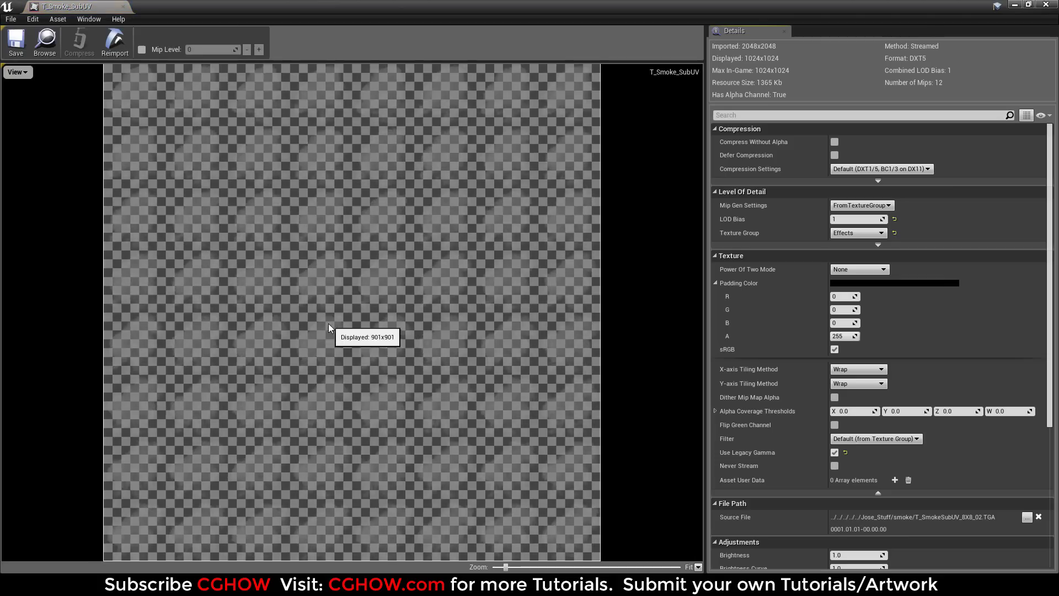
{"action": "left_click", "coordinate": [17, 71]}
{"action": "mouse_move", "coordinate": [53, 167]}
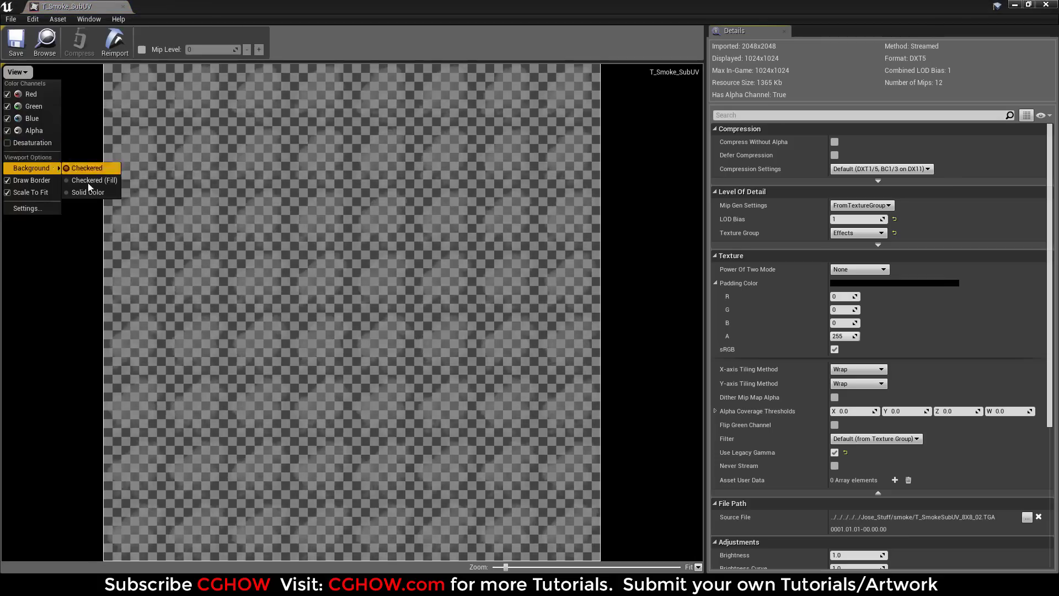
{"action": "left_click", "coordinate": [98, 196]}
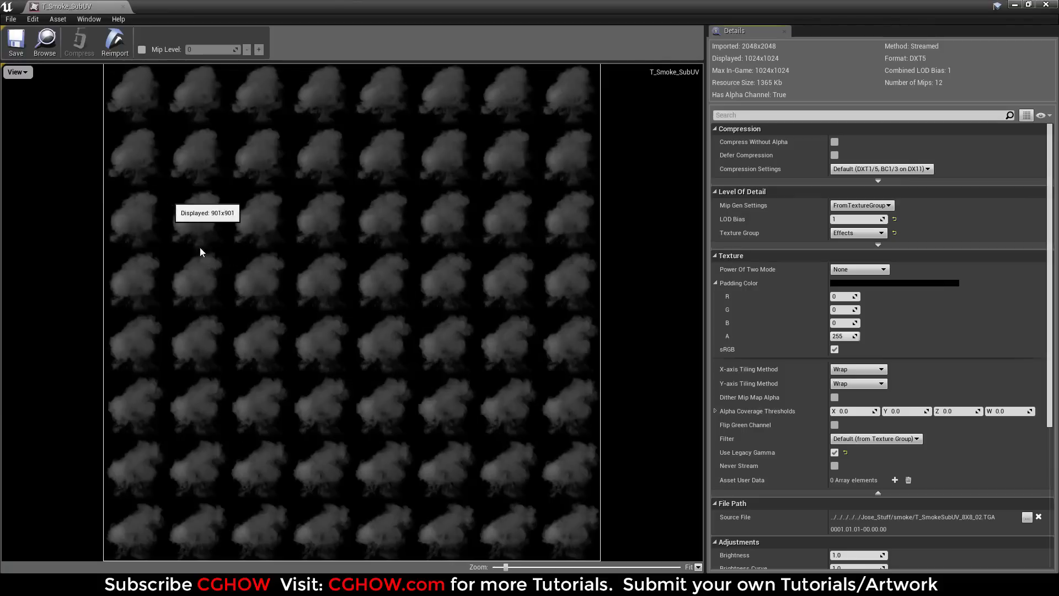
{"action": "scroll", "coordinate": [370, 394], "scroll_direction": "down", "scroll_amount": 1}
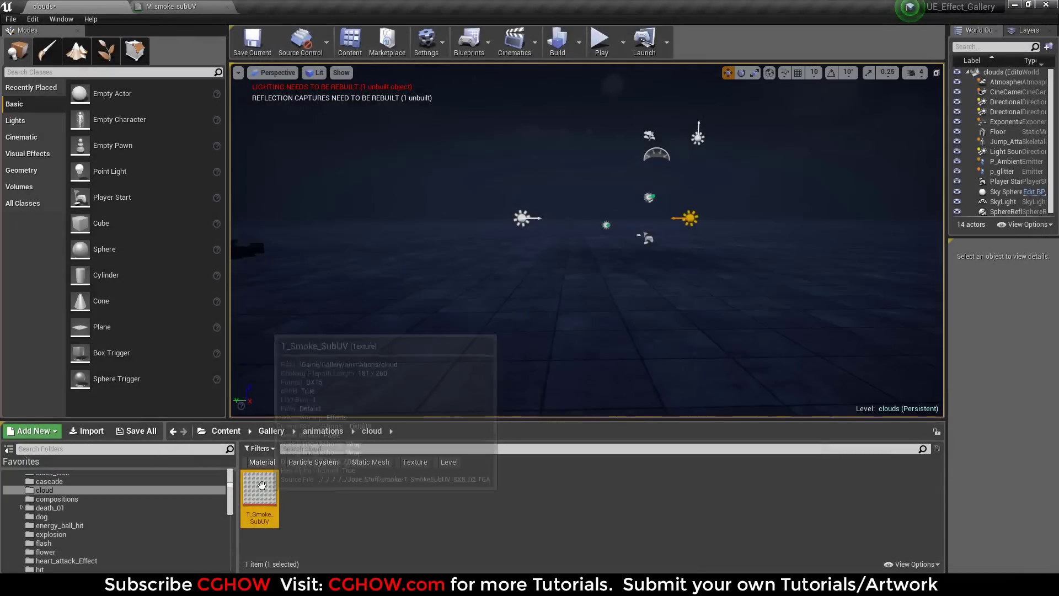
{"action": "double_click", "coordinate": [269, 486]}
{"action": "left_click", "coordinate": [123, 6]}
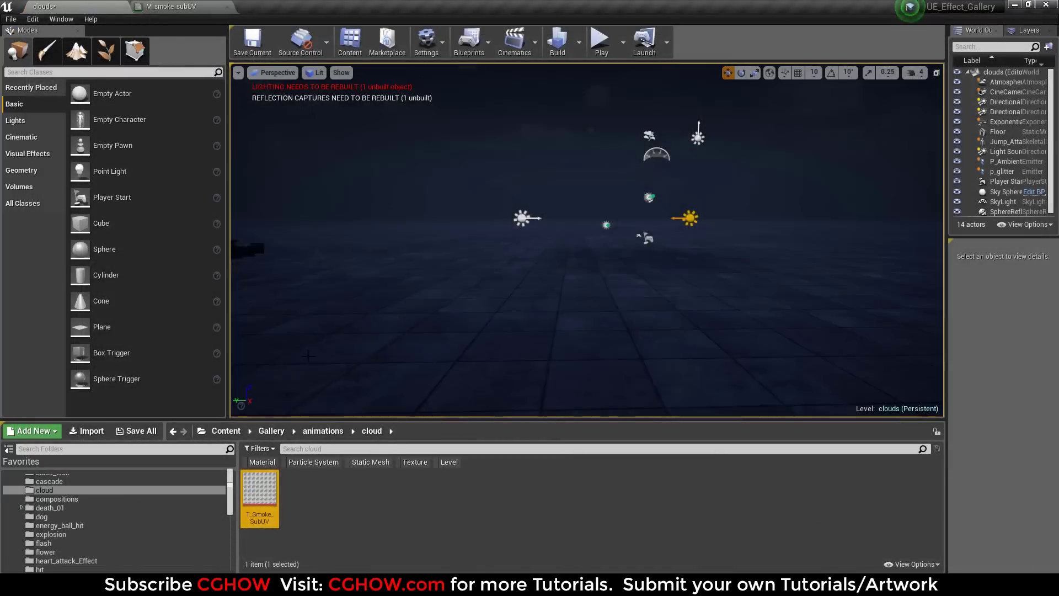
{"action": "left_click", "coordinate": [329, 501]}
Check the built-in FX plugins to see whether the Niagara plugins are enabled
{"action": "left_click", "coordinate": [33, 19]}
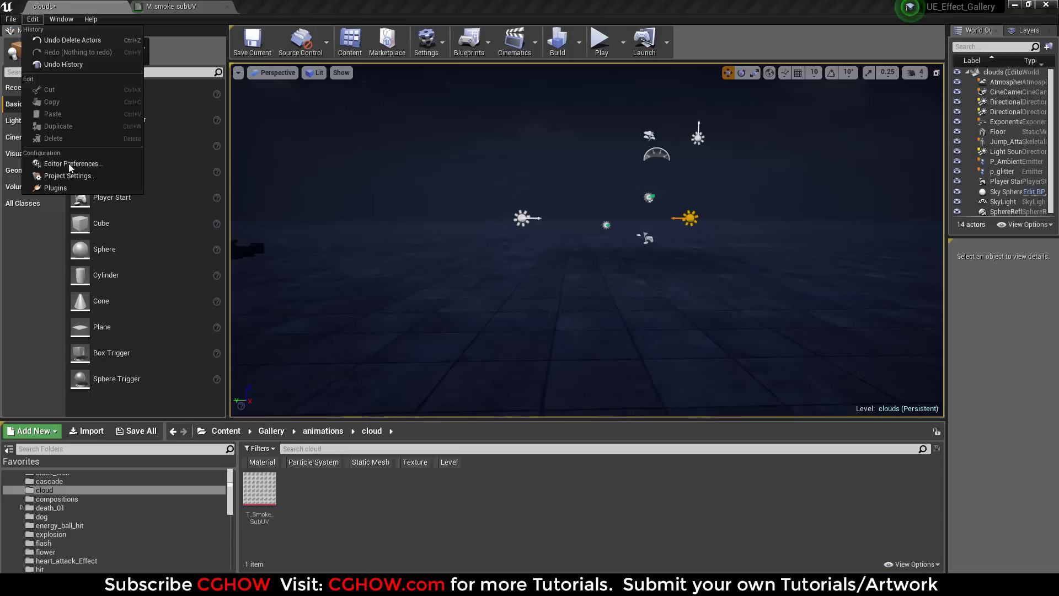
{"action": "left_click", "coordinate": [78, 185]}
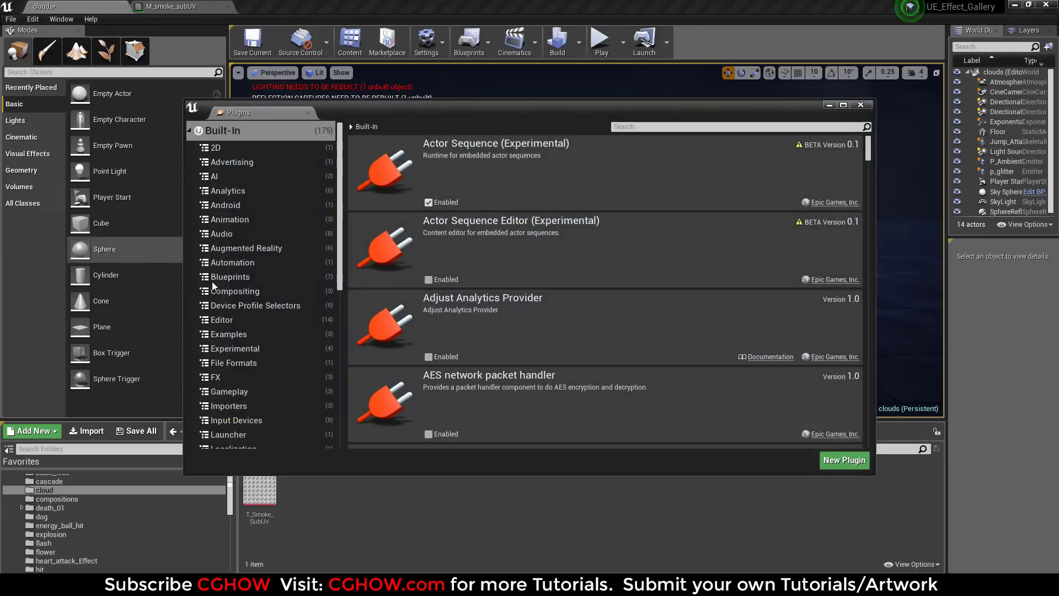
{"action": "left_click", "coordinate": [243, 376]}
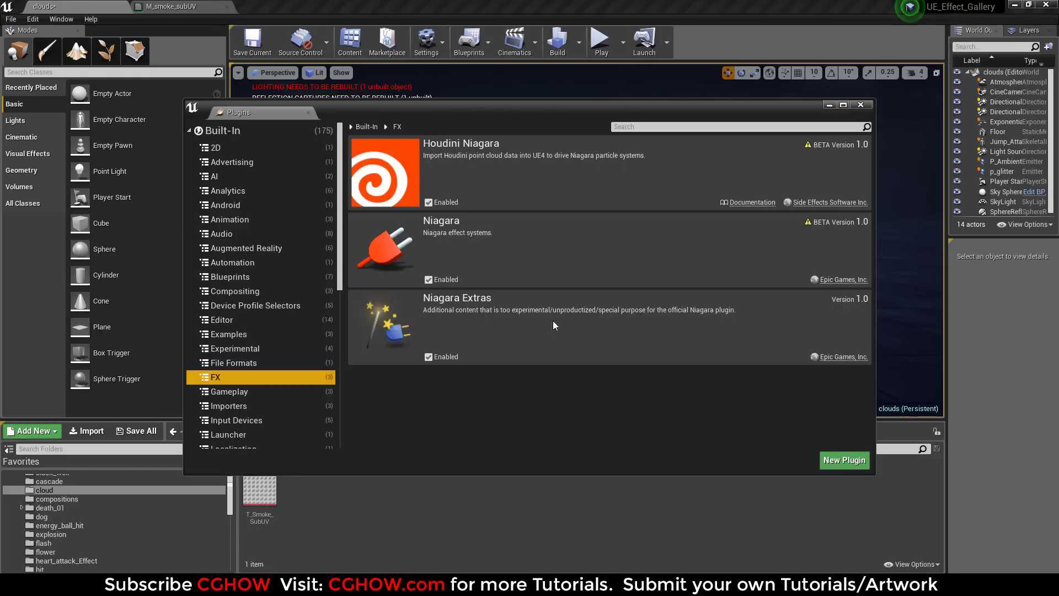
{"action": "left_click", "coordinate": [869, 106]}
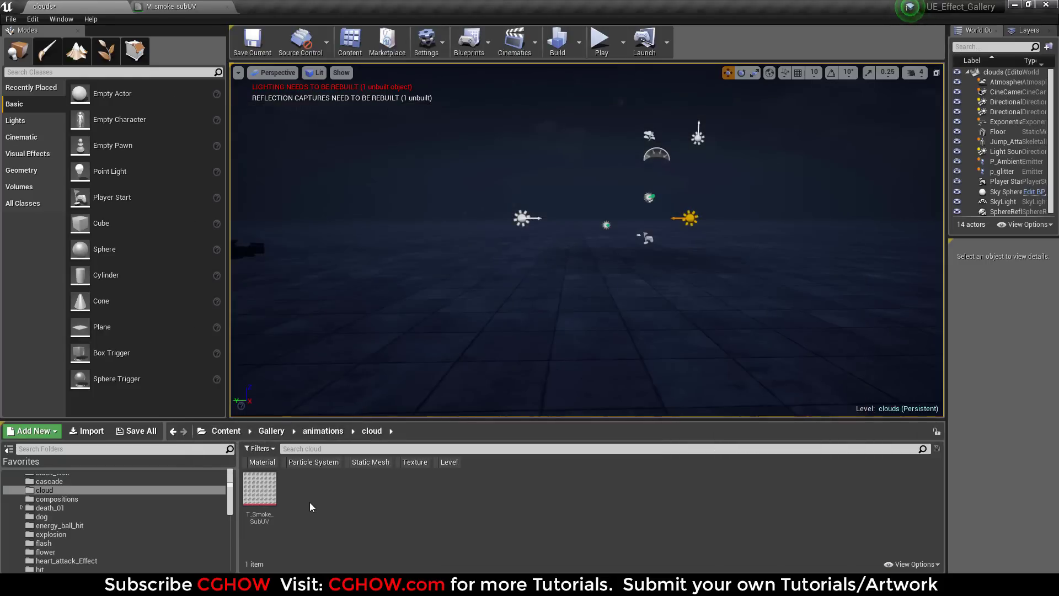
Create a Niagara Emitter and a Niagara System in the cloud folder, keeping their default names
{"action": "right_click", "coordinate": [332, 495]}
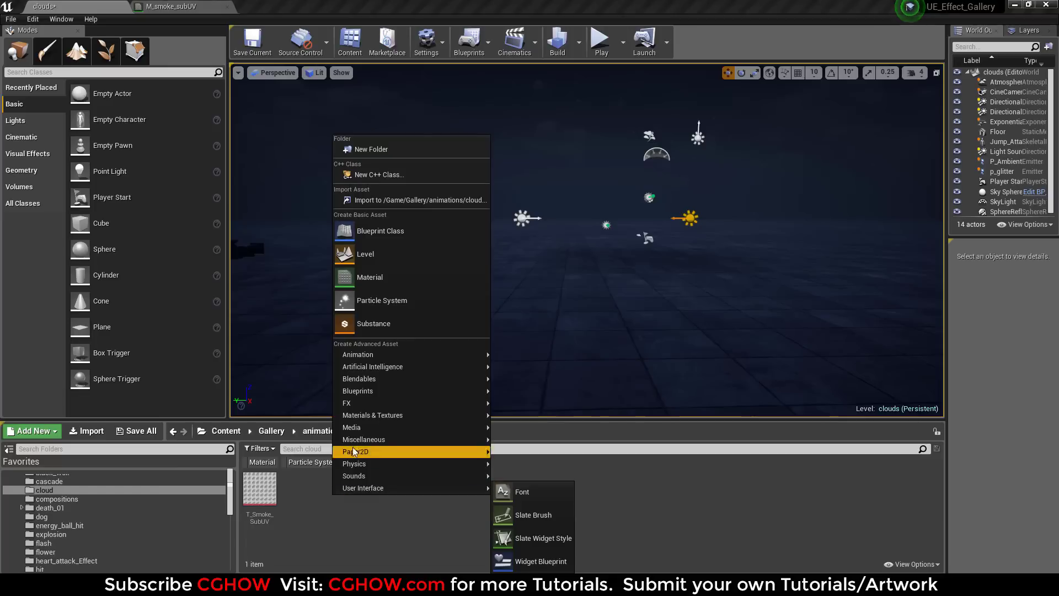
{"action": "mouse_move", "coordinate": [352, 407]}
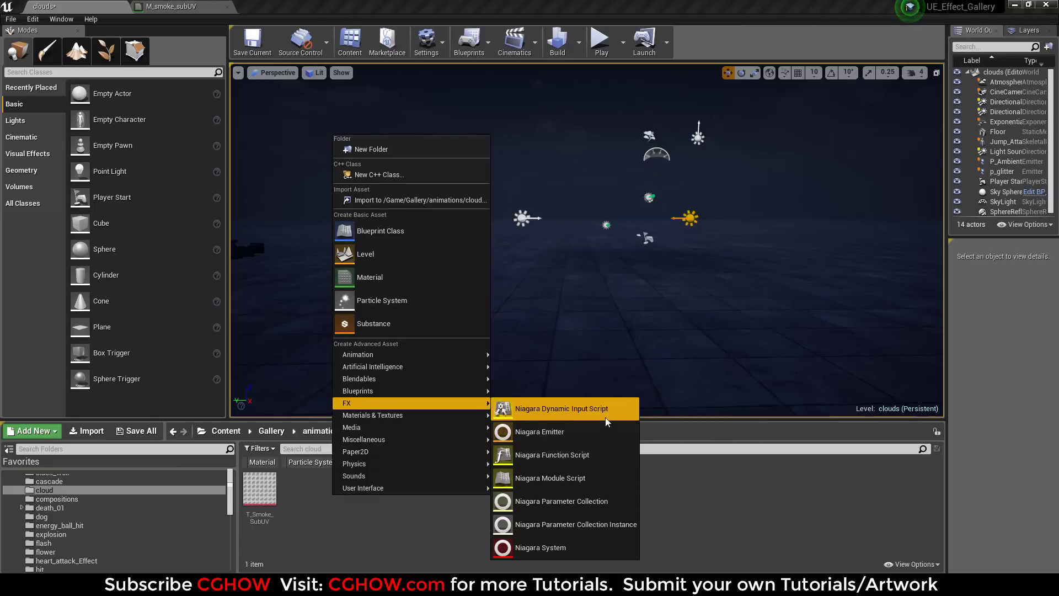
{"action": "left_click", "coordinate": [545, 430]}
{"action": "key", "text": "Return"}
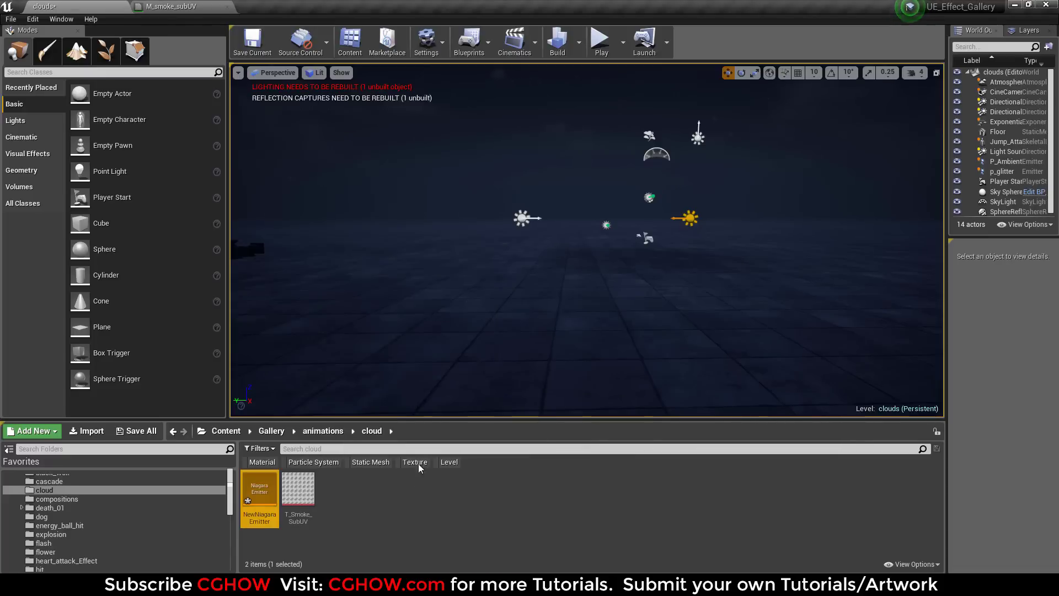
{"action": "right_click", "coordinate": [419, 476]}
{"action": "mouse_move", "coordinate": [522, 392]}
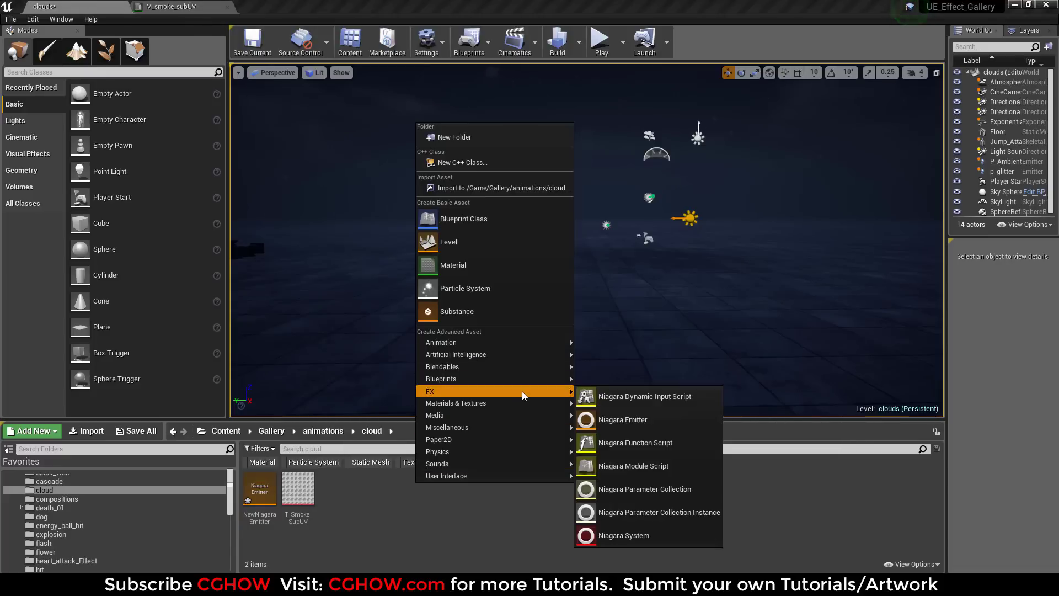
{"action": "left_click", "coordinate": [609, 534]}
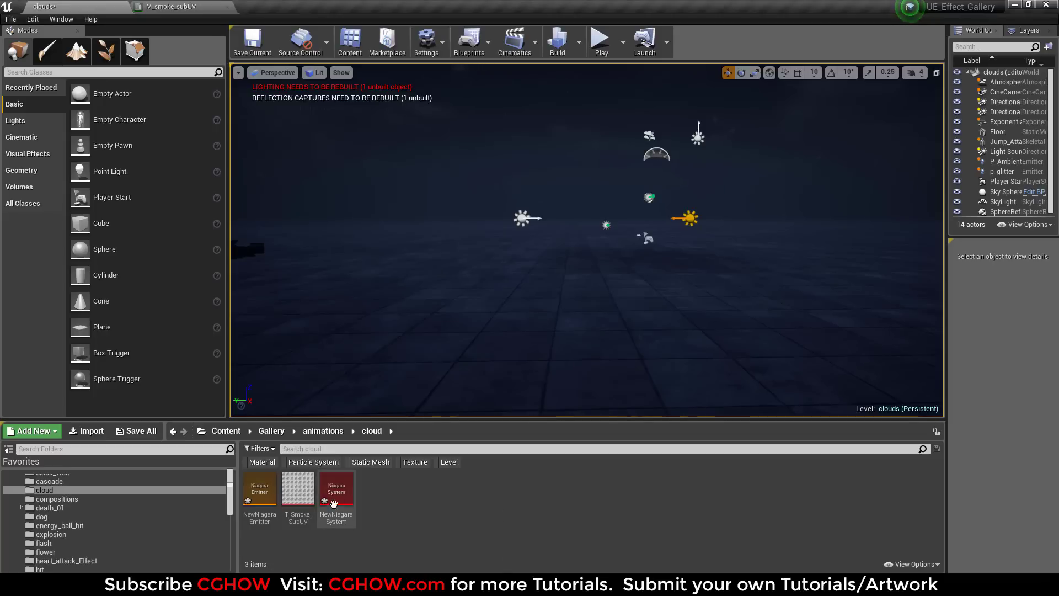
Examine the new Niagara emitter's module stack and try to place the emitter in the level
{"action": "double_click", "coordinate": [264, 508]}
{"action": "scroll", "coordinate": [271, 310], "scroll_direction": "down", "scroll_amount": 5}
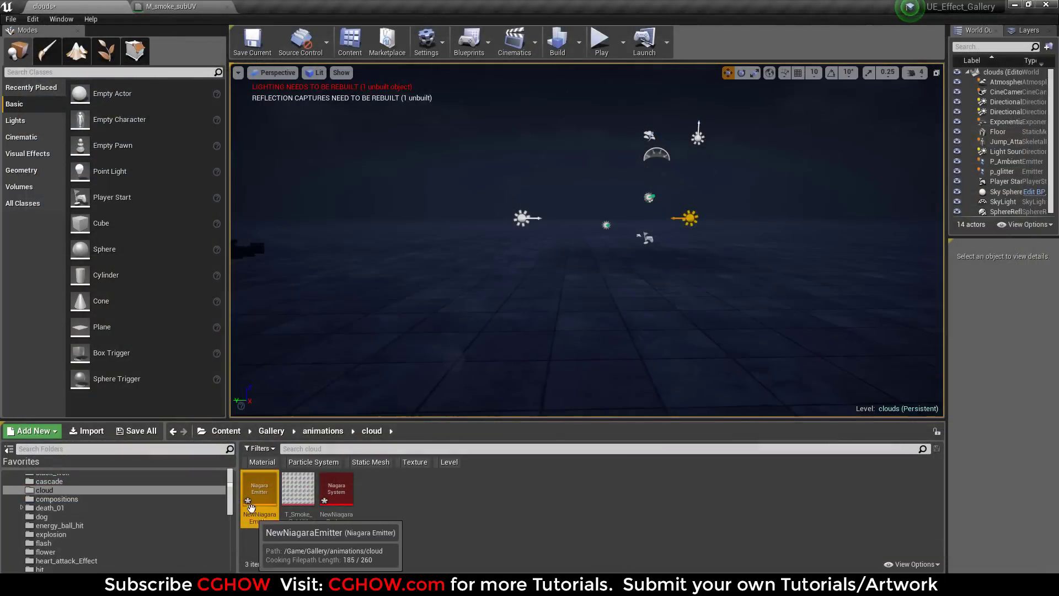
{"action": "left_click_drag", "start_coordinate": [251, 508], "coordinate": [498, 291]}
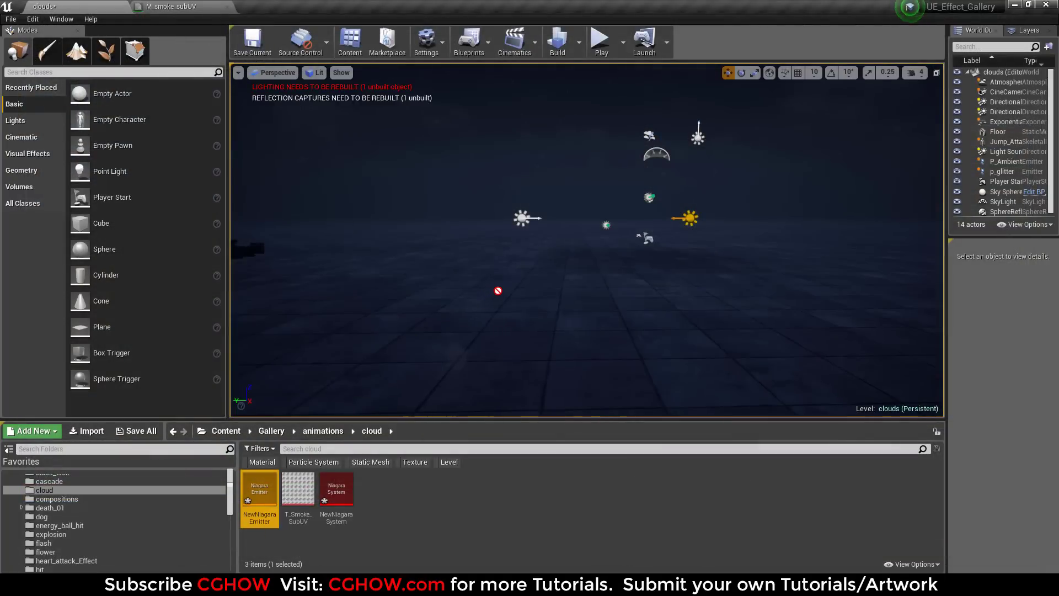
{"action": "left_click_drag", "start_coordinate": [265, 498], "coordinate": [559, 297]}
Open the new Niagara system to examine its editor, close it, and compare the emitter and system assets
{"action": "double_click", "coordinate": [335, 492]}
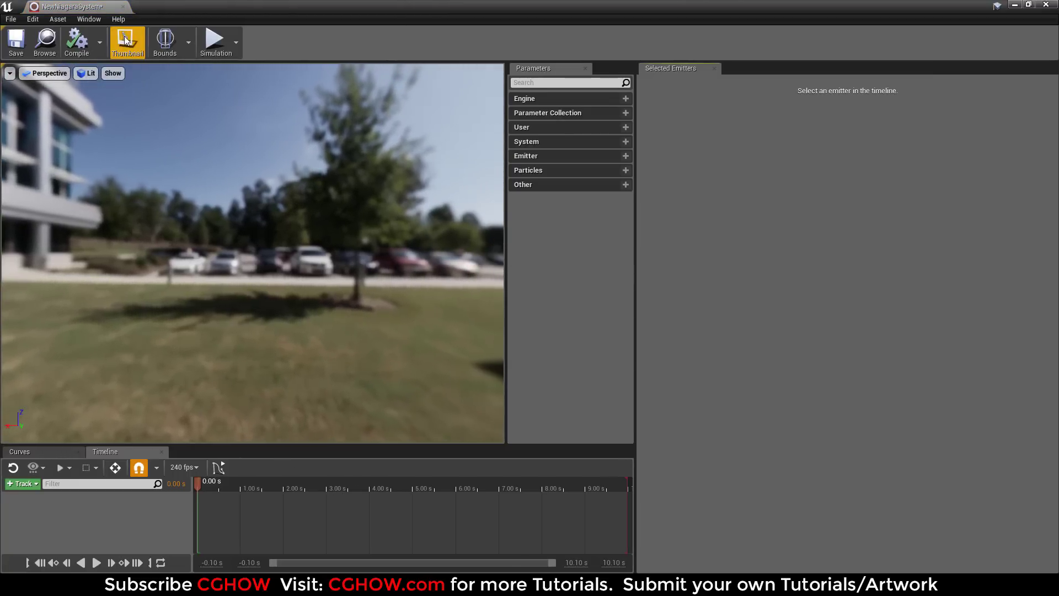
{"action": "left_click", "coordinate": [122, 6]}
{"action": "left_click_drag", "start_coordinate": [323, 478], "coordinate": [341, 493]}
{"action": "left_click", "coordinate": [466, 510]}
{"action": "left_click", "coordinate": [265, 486]}
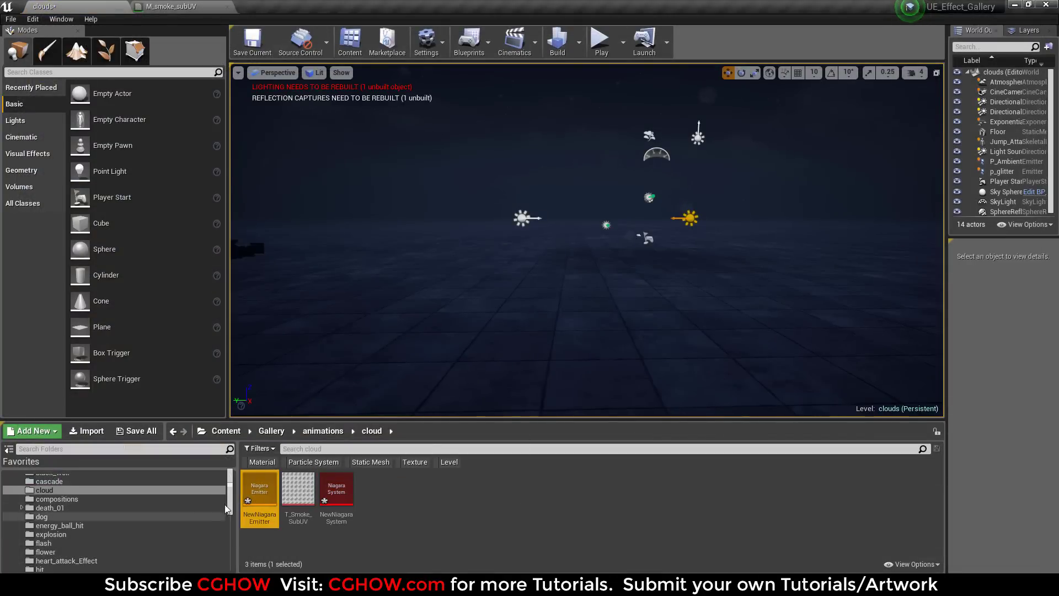
{"action": "left_click", "coordinate": [340, 497]}
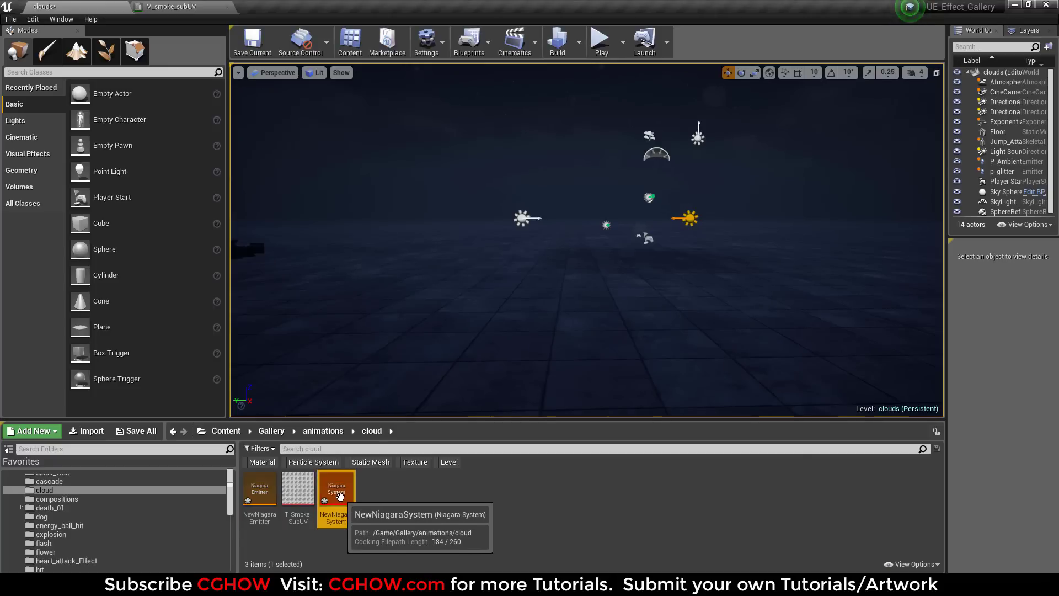
{"action": "left_click_drag", "start_coordinate": [341, 497], "coordinate": [983, 280]}
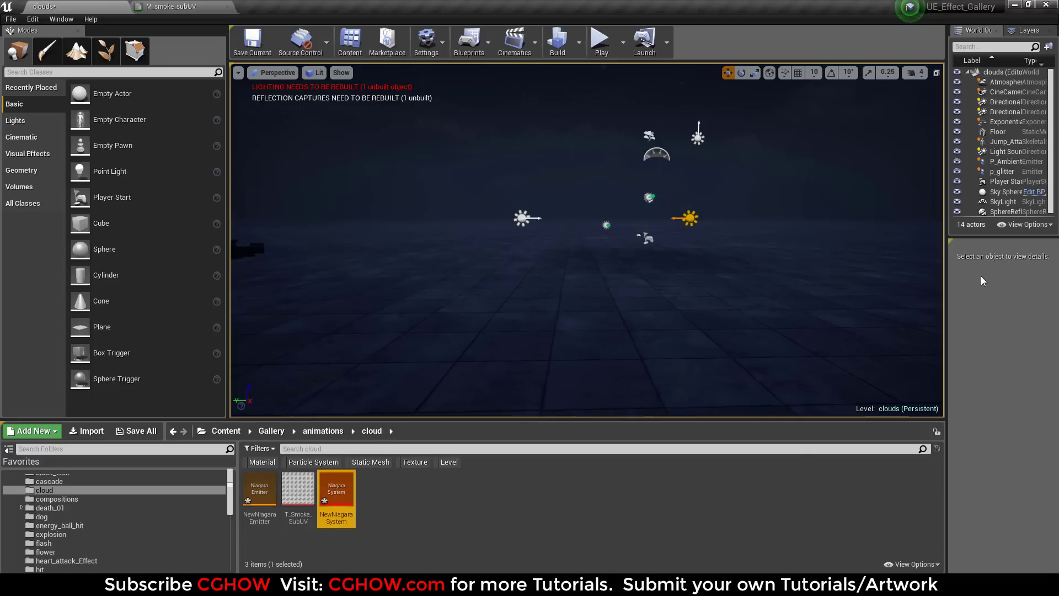
Rename the Niagara emitter as cloud_emitter and the Niagara system as cloud_sys
{"action": "left_click", "coordinate": [259, 488]}
{"action": "key", "text": "F2"}
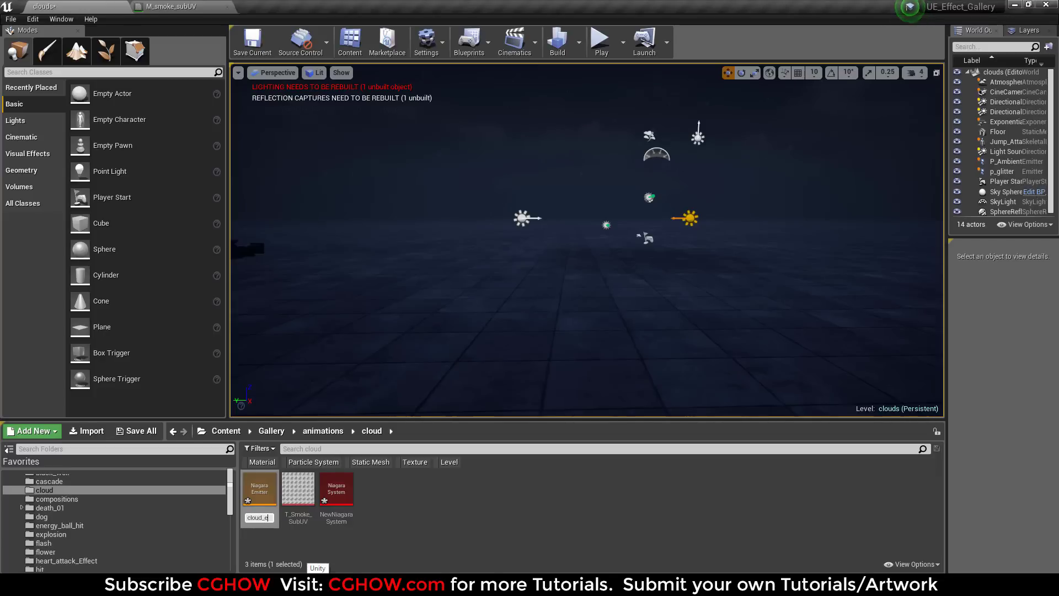
{"action": "type", "text": "cloud_emitter"}
{"action": "key", "text": "Return"}
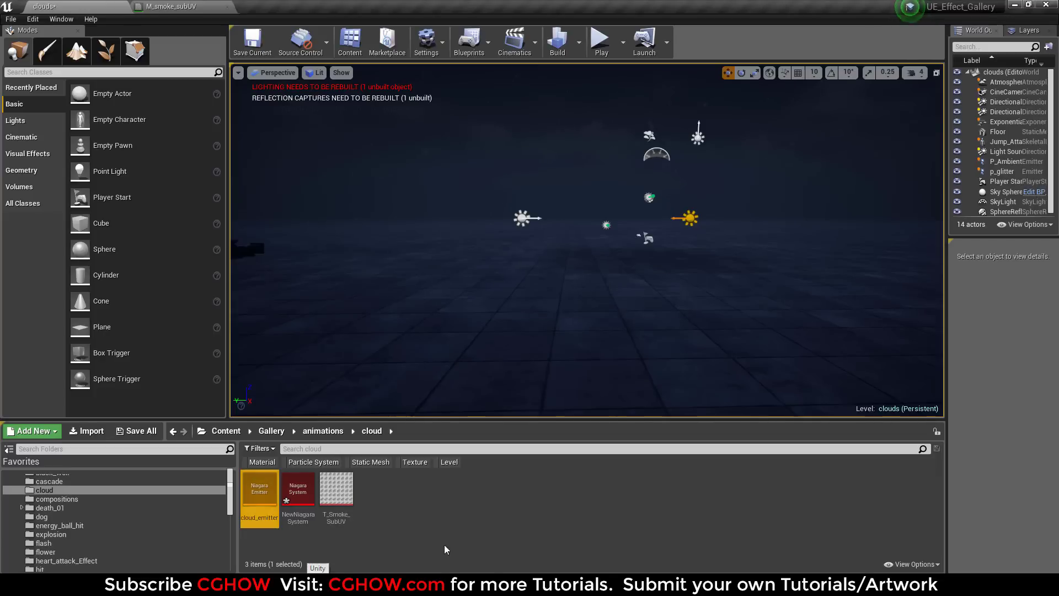
{"action": "key", "text": "Left"}
{"action": "key", "text": "F2"}
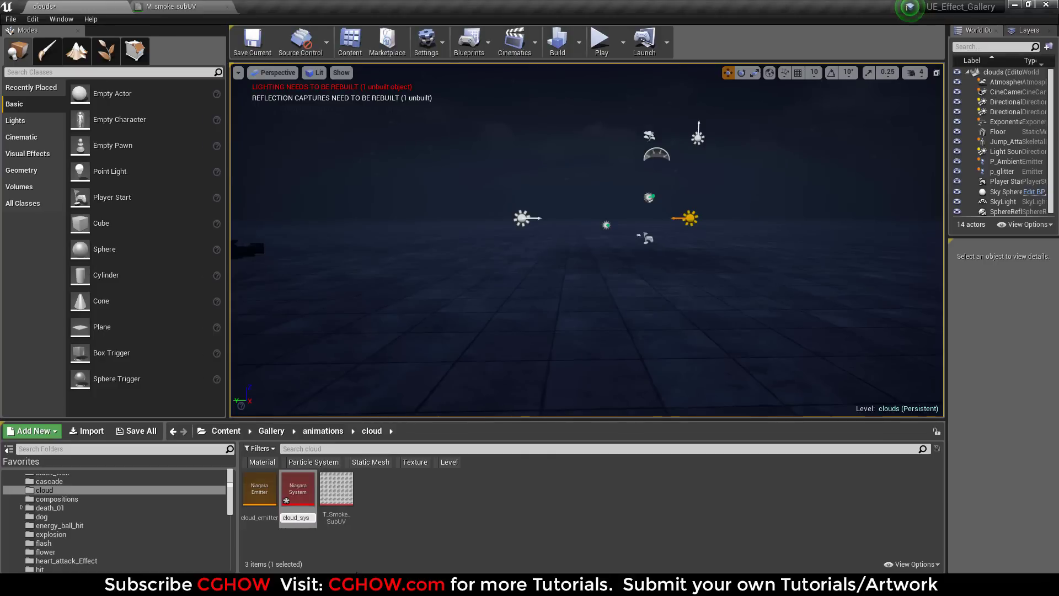
{"action": "type", "text": "cloud_sys"}
{"action": "key", "text": "Return"}
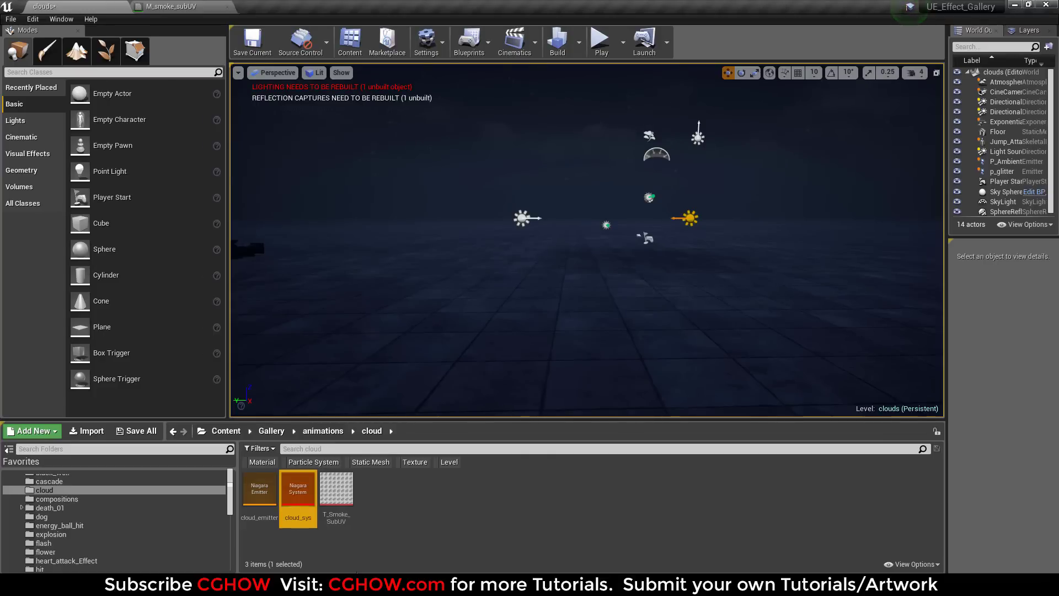
Create a material named m_cloud in the cloud folder
{"action": "left_click", "coordinate": [336, 494]}
{"action": "right_click", "coordinate": [413, 501]}
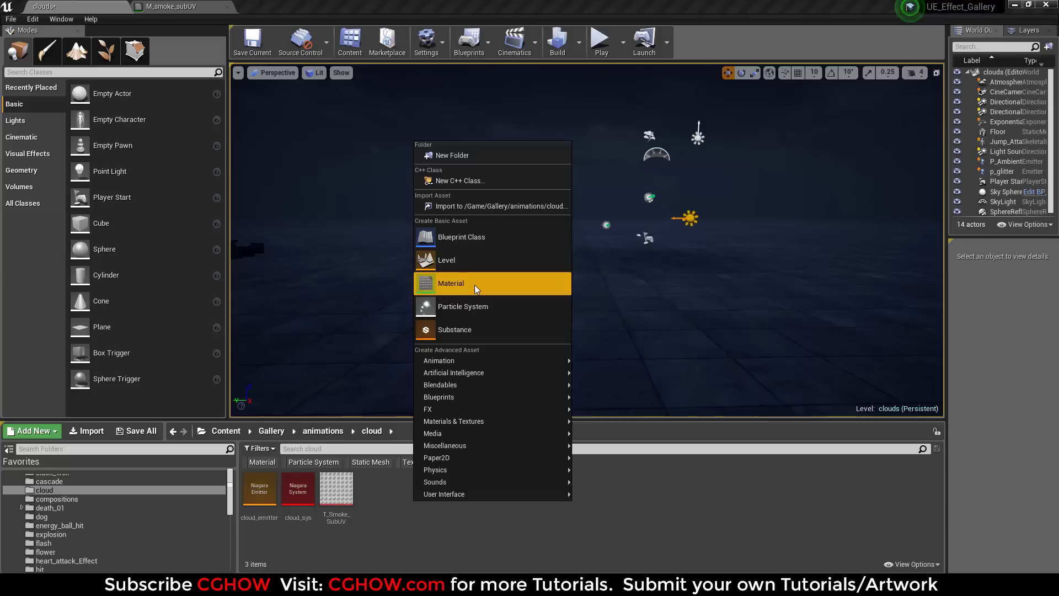
{"action": "left_click", "coordinate": [475, 285]}
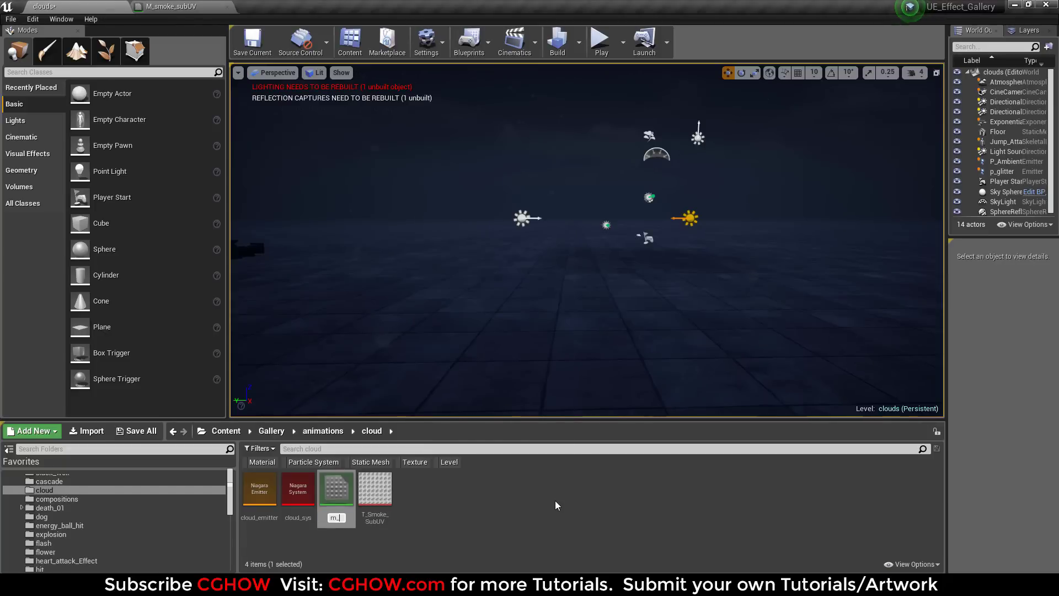
{"action": "type", "text": "m_cloud"}
{"action": "key", "text": "Return"}
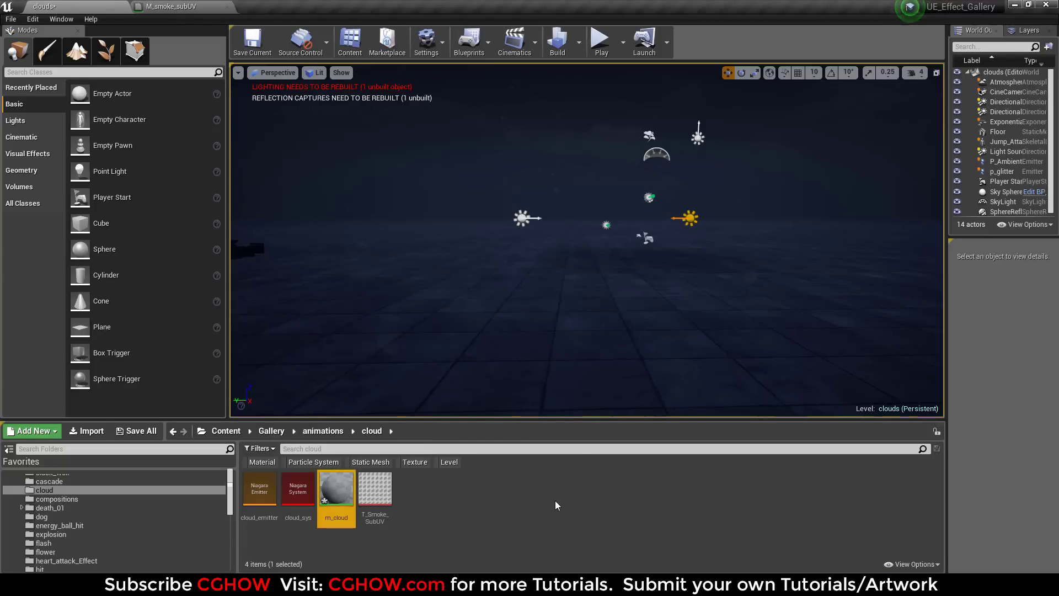
Open the m_cloud material and add the T_Smoke_SubUV texture to its graph as a Texture Sample left of the output node
{"action": "key", "text": "Return"}
{"action": "left_click_drag", "start_coordinate": [285, 5], "coordinate": [200, 4]}
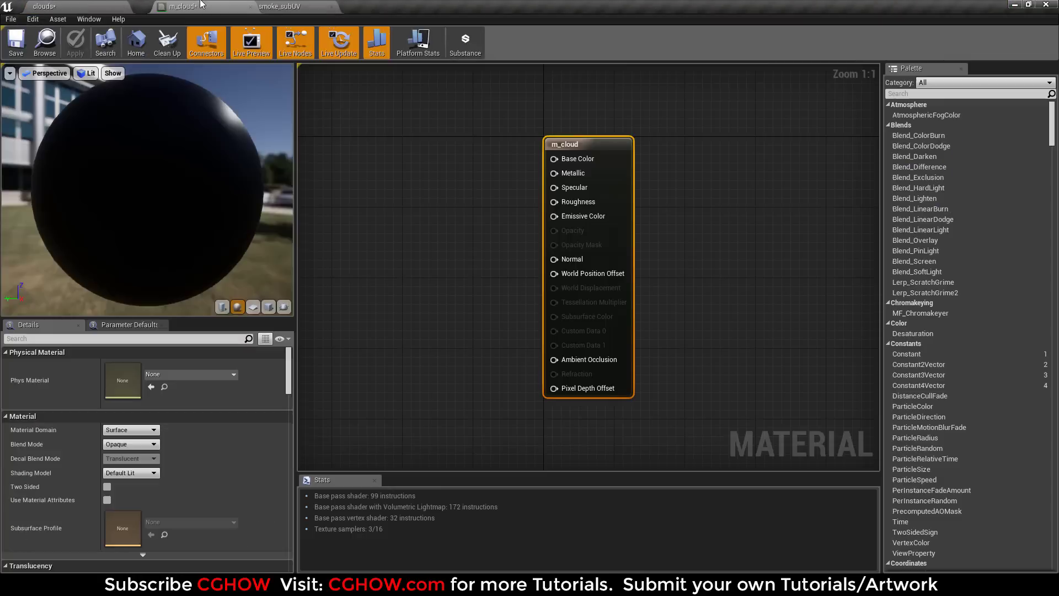
{"action": "left_click", "coordinate": [77, 6]}
{"action": "left_click_drag", "start_coordinate": [376, 493], "coordinate": [404, 254]}
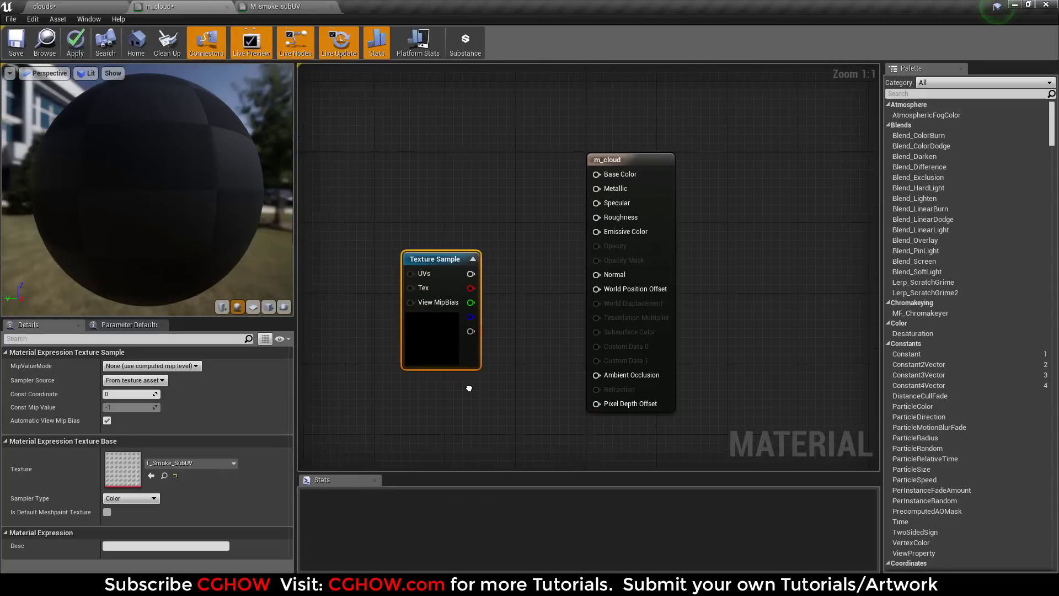
{"action": "right_click_drag", "start_coordinate": [468, 388], "coordinate": [580, 392]}
{"action": "left_click_drag", "start_coordinate": [545, 336], "coordinate": [440, 281]}
Set the m_cloud material's blend mode to Translucent
{"action": "left_click", "coordinate": [723, 163]}
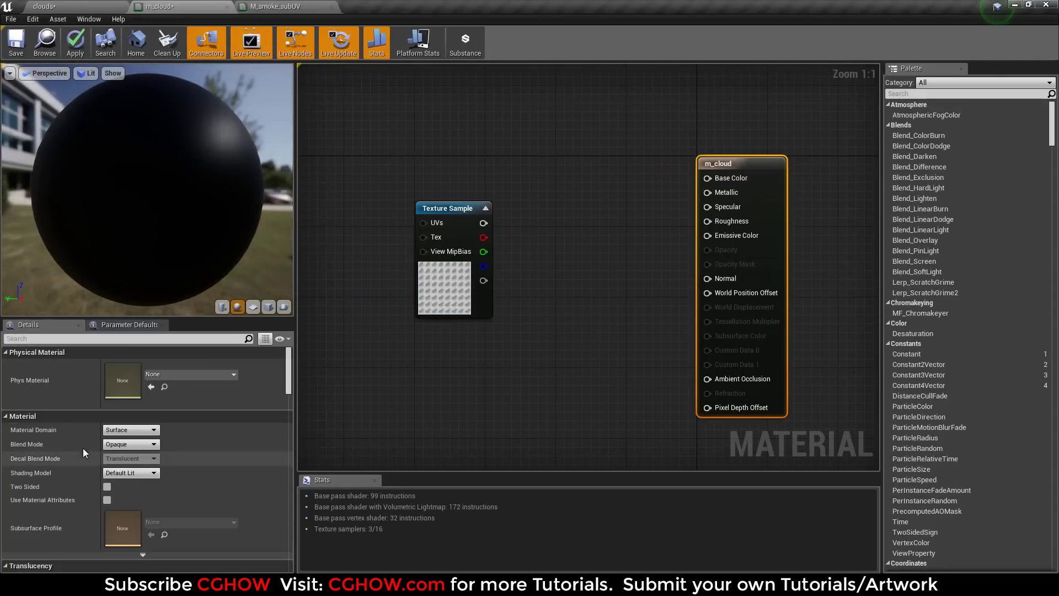
{"action": "left_click", "coordinate": [131, 444]}
{"action": "left_click", "coordinate": [134, 466]}
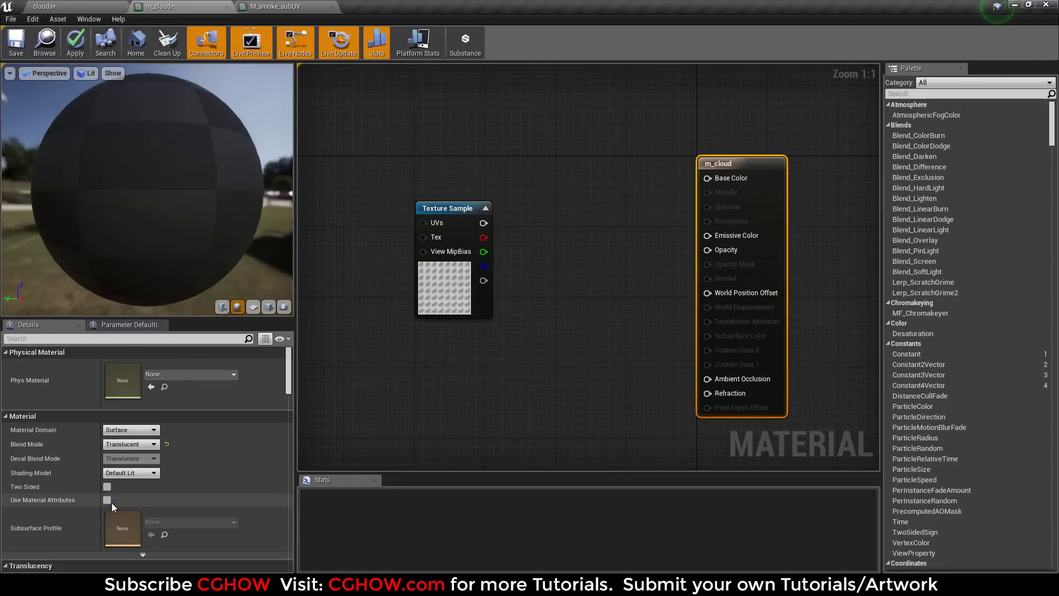
Add a Particle Color node above the Texture Sample and a Multiply node between them and the material output node
{"action": "right_click_drag", "start_coordinate": [440, 315], "coordinate": [510, 324]}
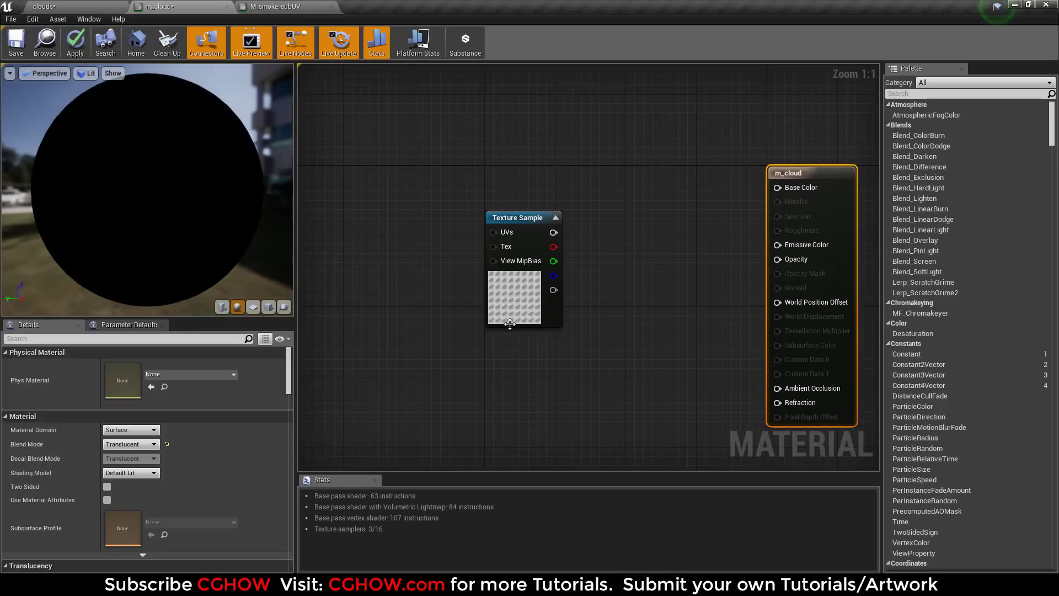
{"action": "left_click_drag", "start_coordinate": [510, 324], "coordinate": [437, 315]}
{"action": "right_click", "coordinate": [544, 221]}
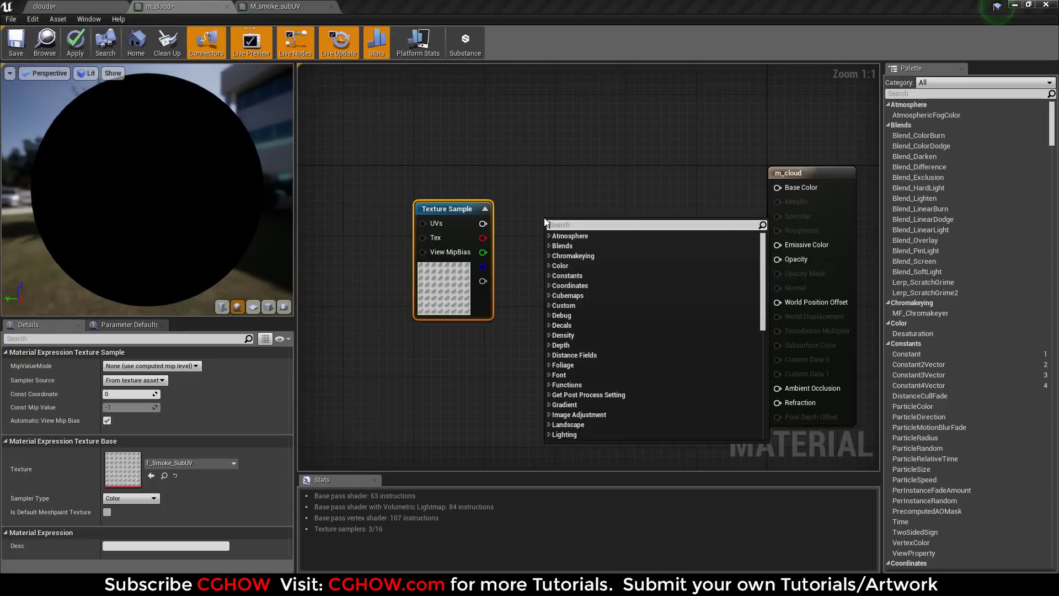
{"action": "type", "text": "particle"}
{"action": "key", "text": "Return"}
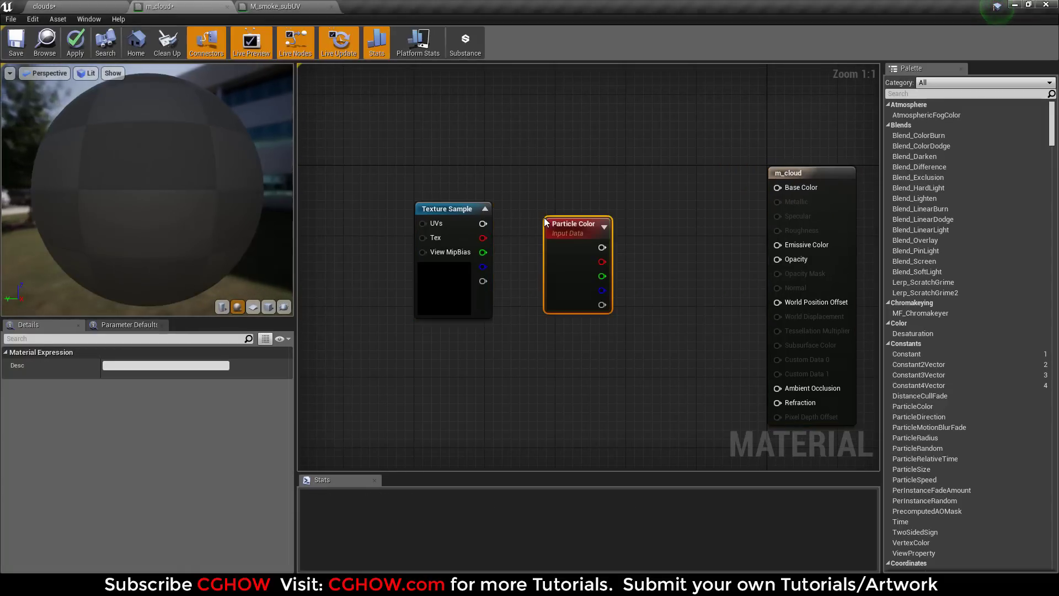
{"action": "left_click_drag", "start_coordinate": [572, 283], "coordinate": [438, 147]}
{"action": "right_click_drag", "start_coordinate": [527, 186], "coordinate": [467, 215]}
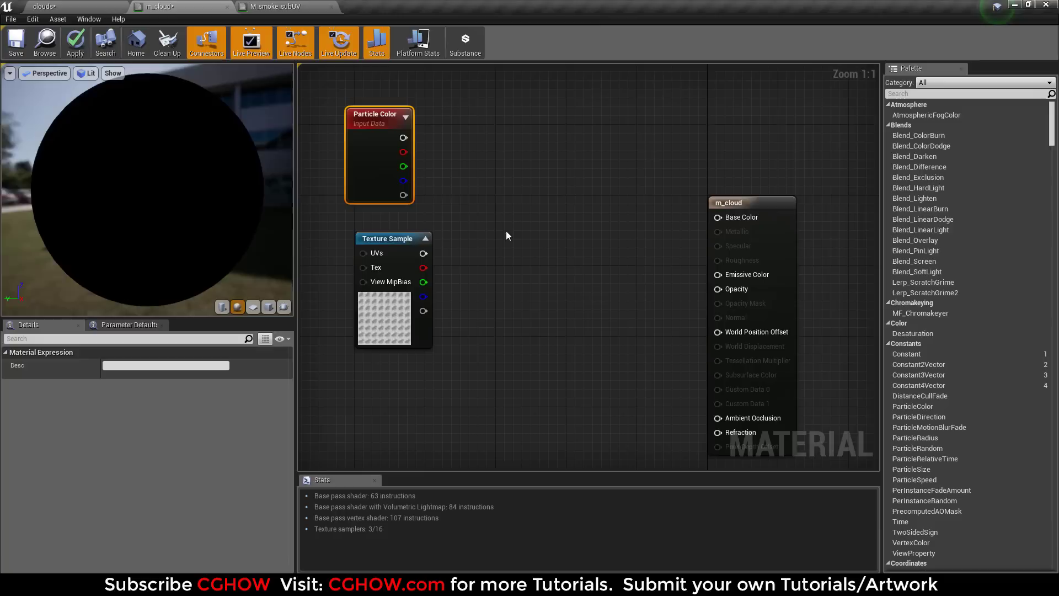
{"action": "left_click", "coordinate": [548, 184]}
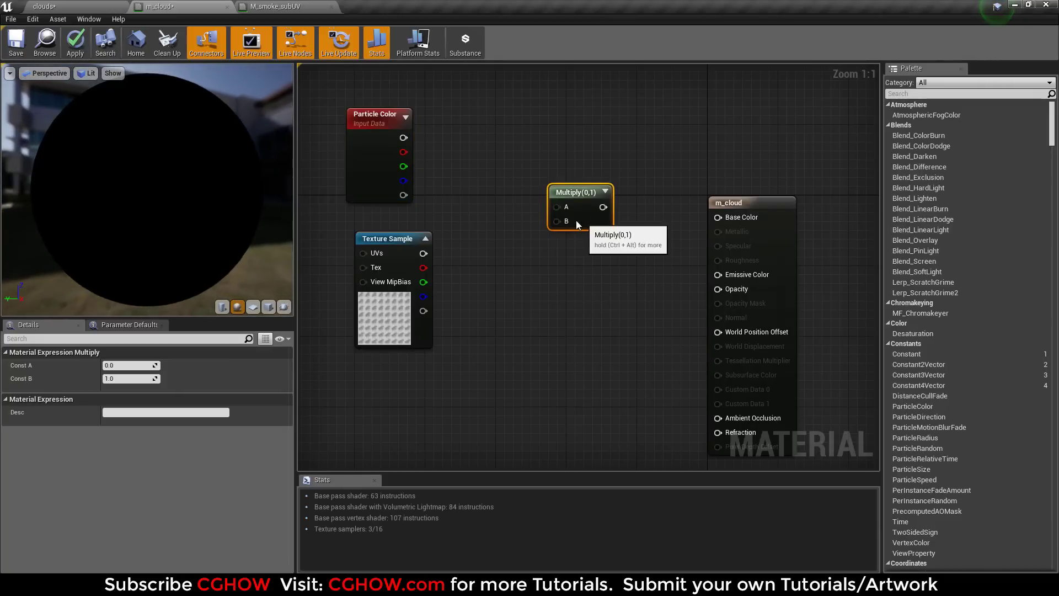
{"action": "left_click_drag", "start_coordinate": [576, 218], "coordinate": [592, 183]}
{"action": "right_click", "coordinate": [544, 251]}
{"action": "type", "text": "mu"}
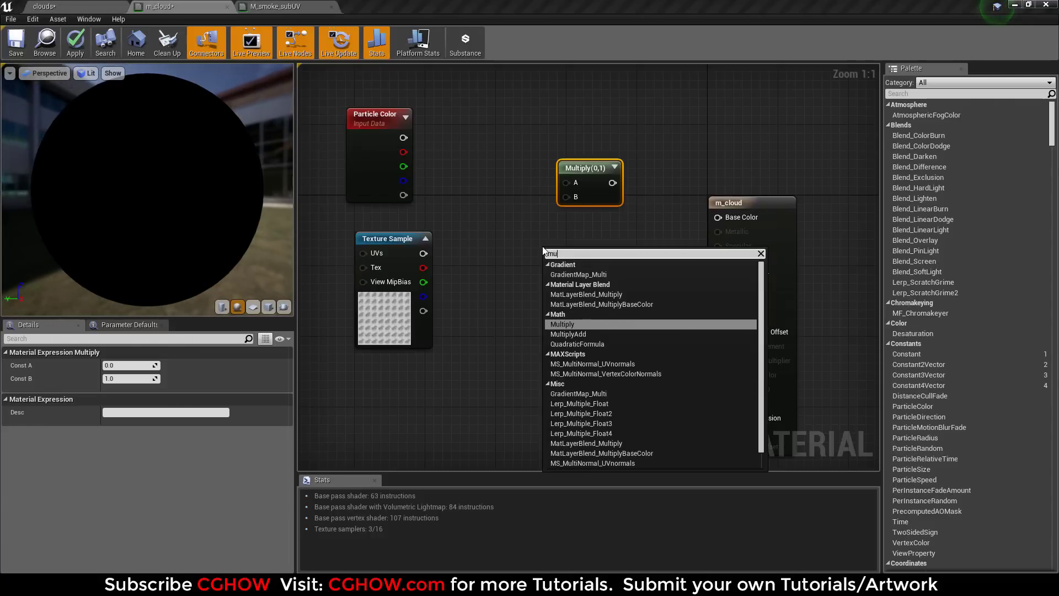
{"action": "type", "text": "l"}
{"action": "left_click", "coordinate": [462, 171]}
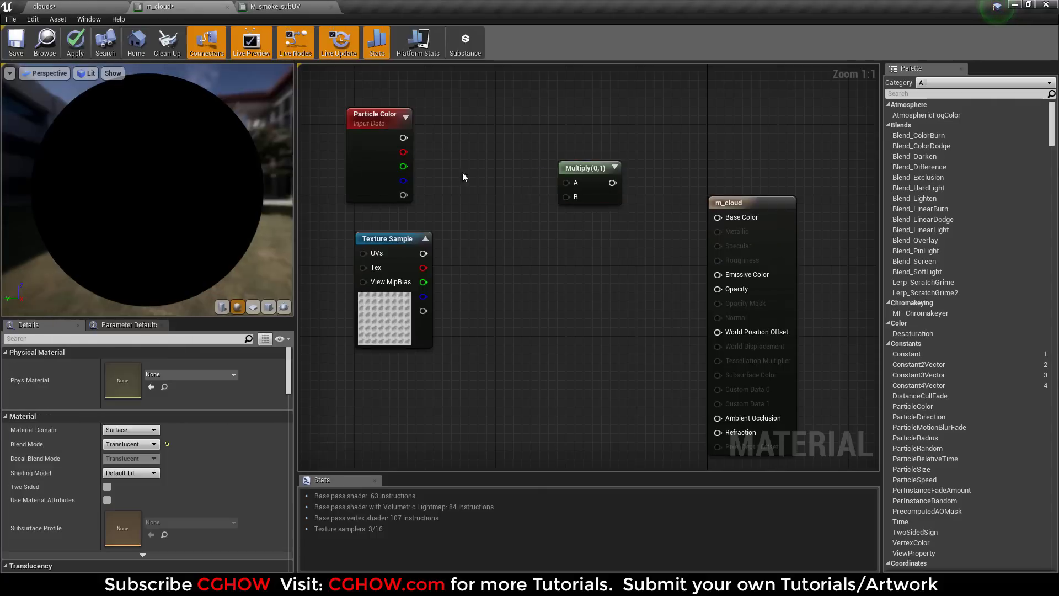
Multiply the Particle Color and Texture Sample color outputs and connect the result to Base Color and Emissive Color
{"action": "left_click_drag", "start_coordinate": [403, 137], "coordinate": [569, 185]}
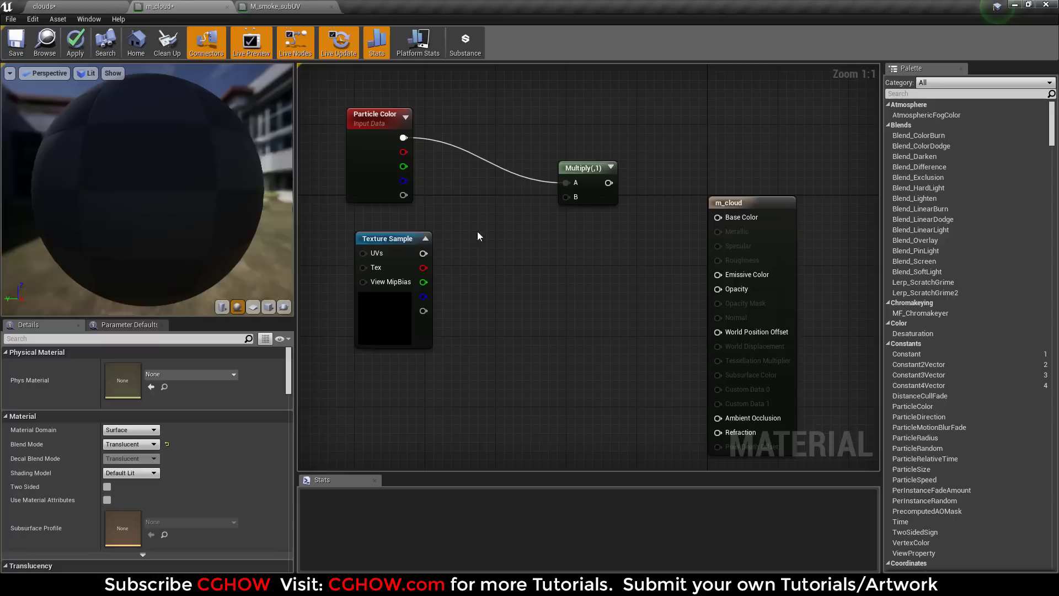
{"action": "left_click_drag", "start_coordinate": [423, 253], "coordinate": [741, 221]}
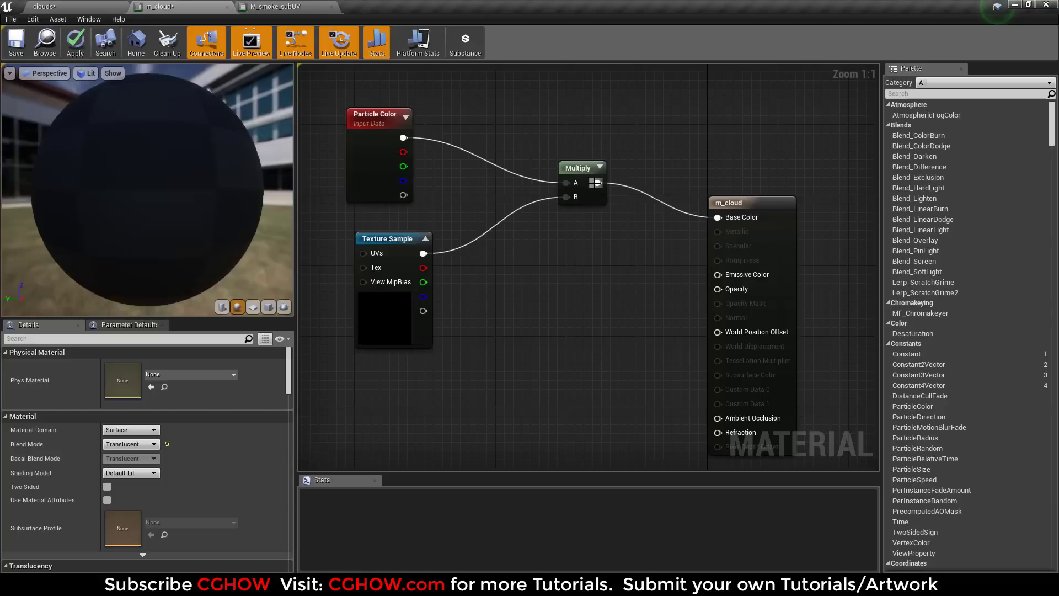
{"action": "left_click_drag", "start_coordinate": [598, 183], "coordinate": [604, 247]}
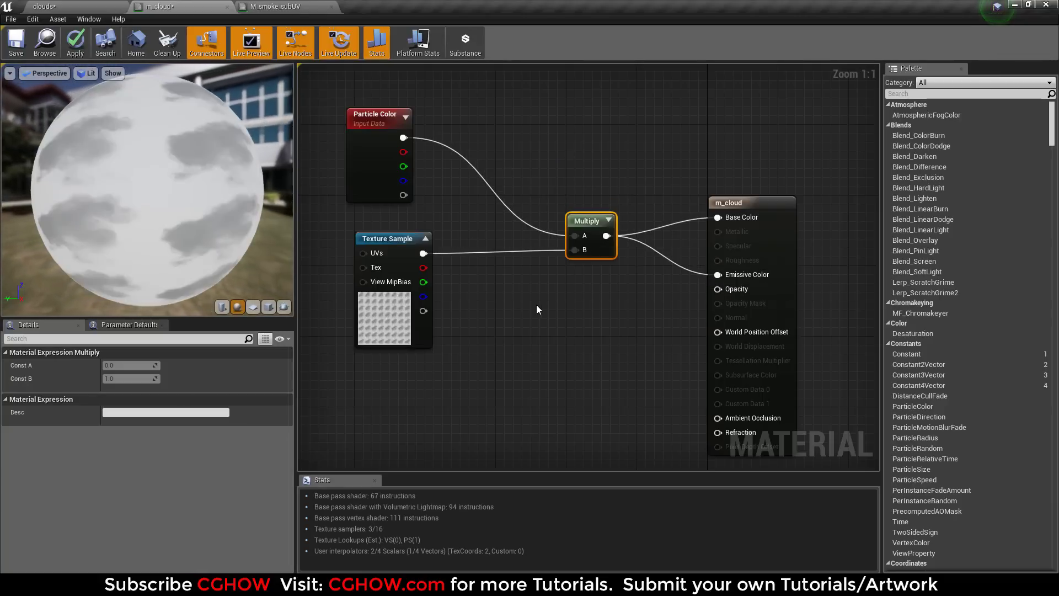
Multiply the Particle Color and Texture Sample alpha outputs with a second Multiply node and connect it to Opacity
{"action": "left_click", "coordinate": [570, 303]}
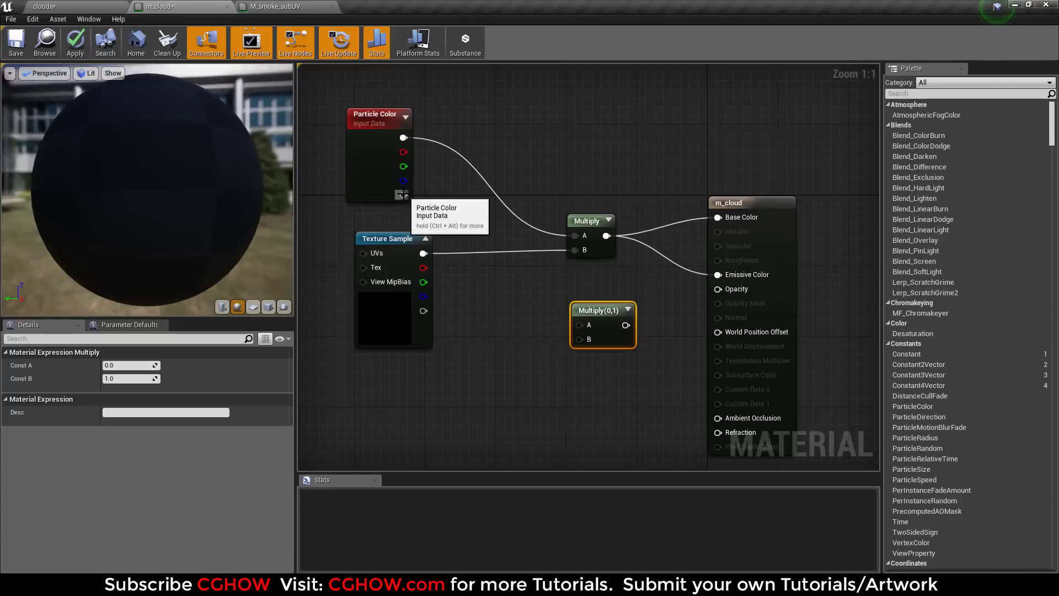
{"action": "left_click_drag", "start_coordinate": [403, 195], "coordinate": [583, 323]}
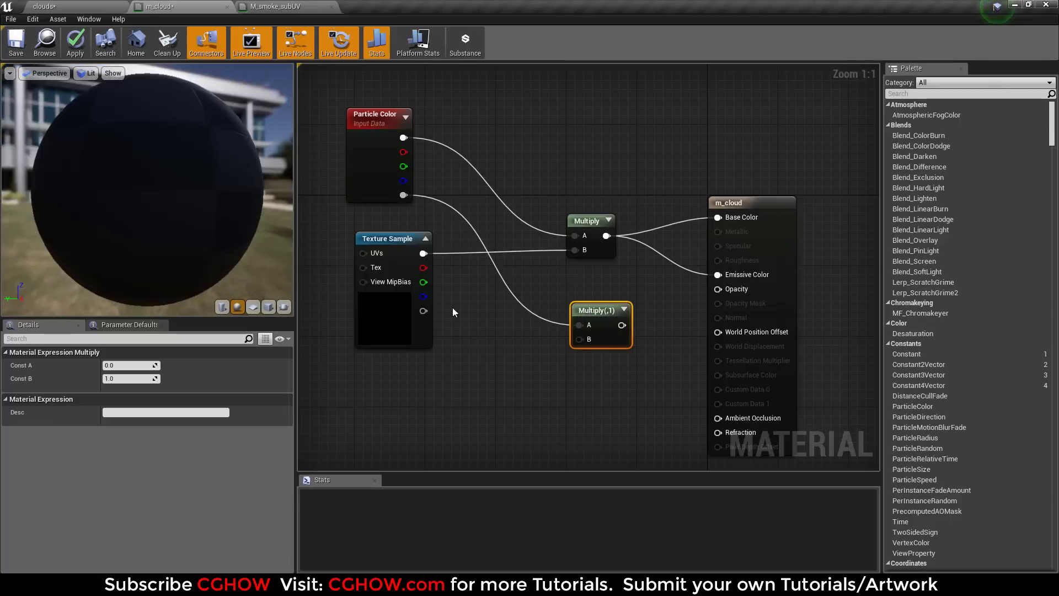
{"action": "left_click", "coordinate": [423, 310]}
{"action": "left_click_drag", "start_coordinate": [423, 311], "coordinate": [730, 293]}
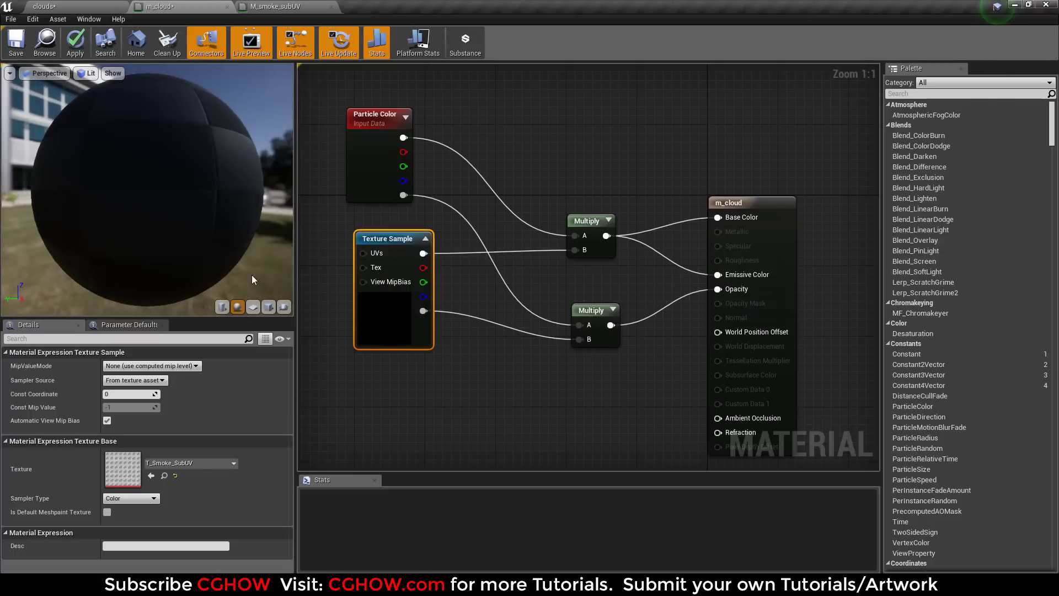
Save the m_cloud material and close both the m_cloud and M_smoke_subUV editors
{"action": "left_click_drag", "start_coordinate": [204, 180], "coordinate": [165, 181]}
{"action": "left_click", "coordinate": [15, 43]}
{"action": "key", "text": "ctrl+s"}
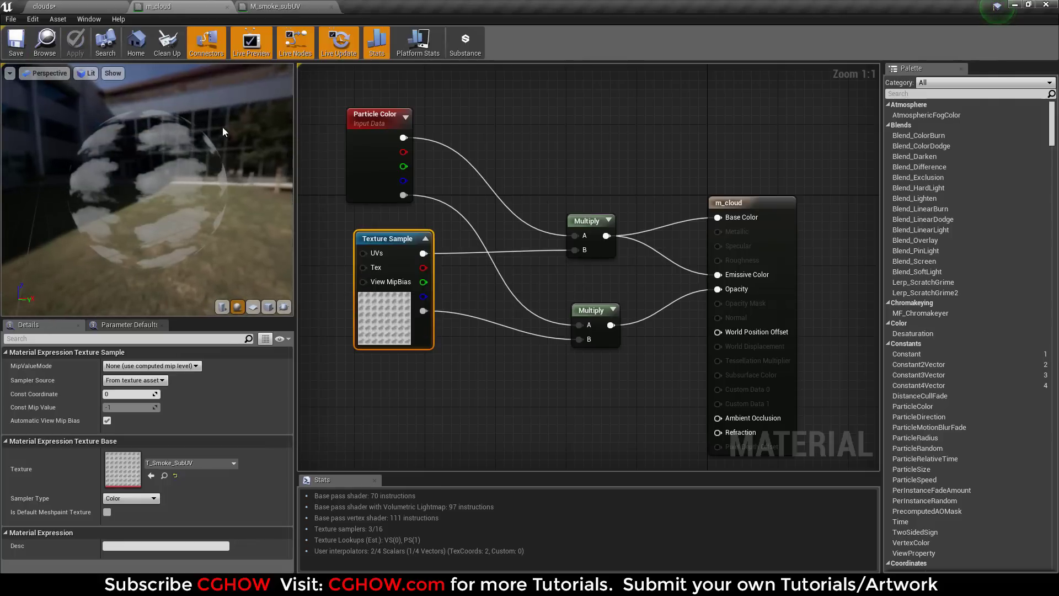
{"action": "left_click", "coordinate": [227, 7]}
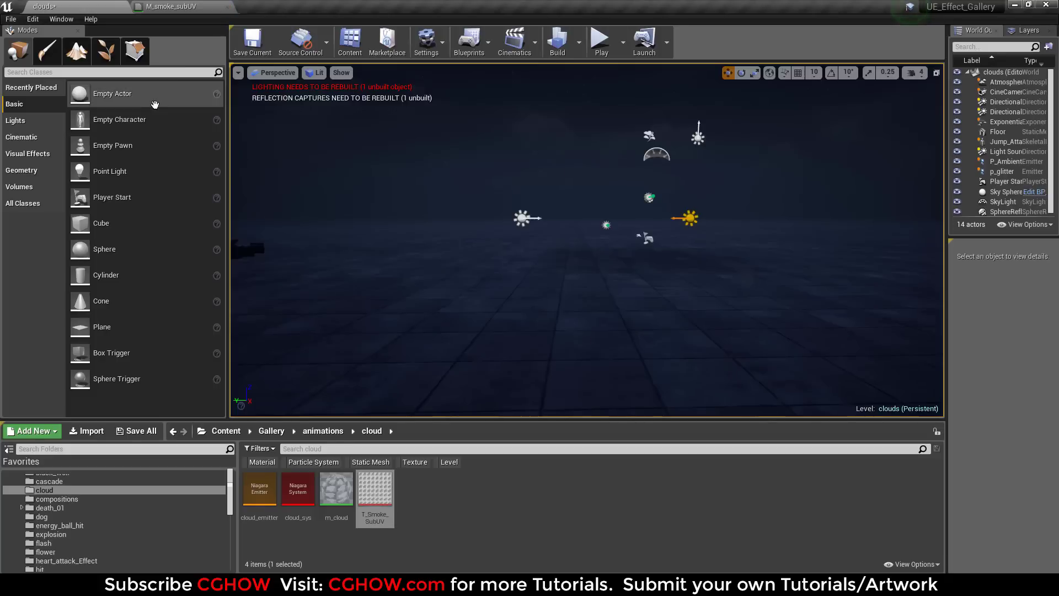
{"action": "left_click", "coordinate": [178, 7]}
{"action": "left_click", "coordinate": [227, 7]}
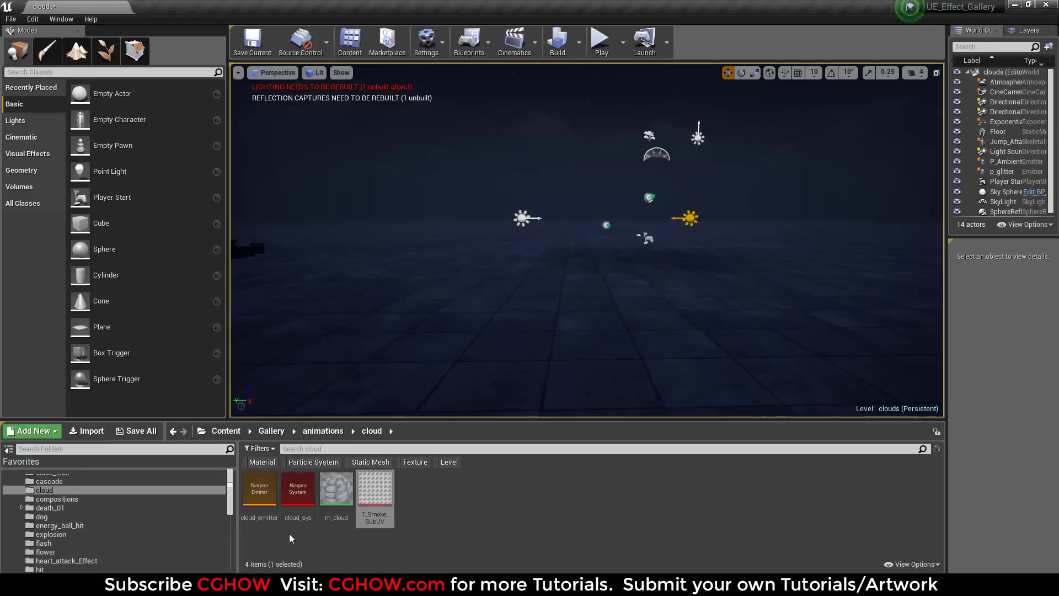
Open the cloud_emitter Niagara emitter and preview its particles and module stack
{"action": "double_click", "coordinate": [256, 505]}
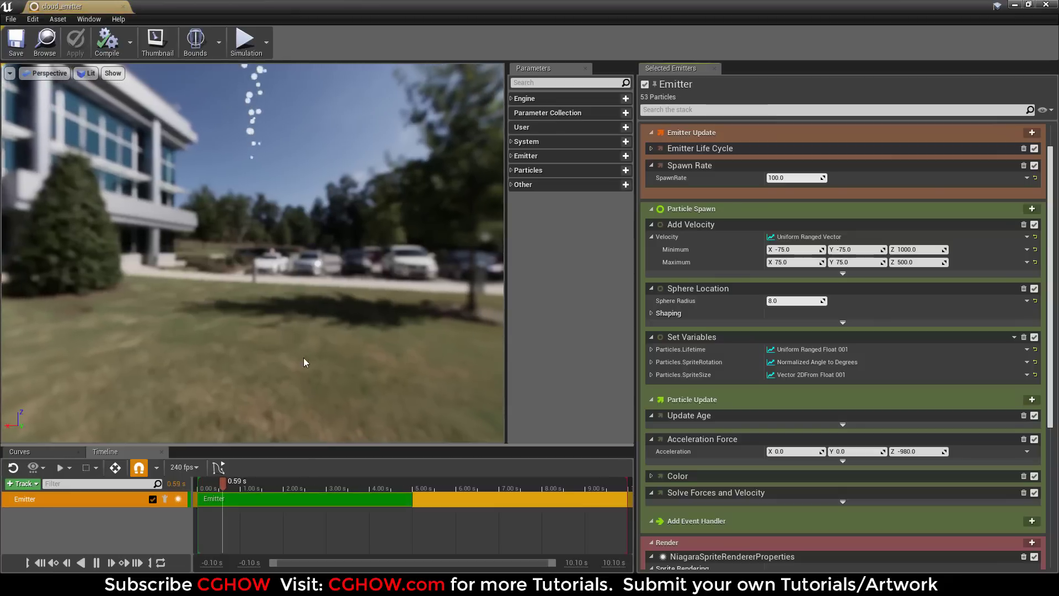
{"action": "left_click_drag", "start_coordinate": [211, 319], "coordinate": [244, 320]}
{"action": "scroll", "coordinate": [242, 320], "scroll_direction": "up", "scroll_amount": 3}
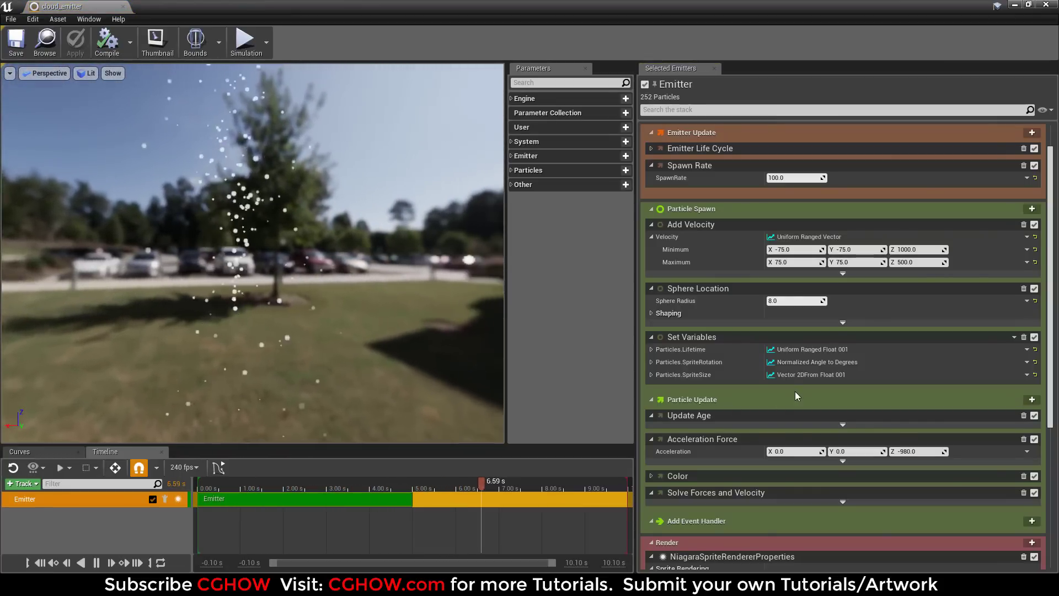
{"action": "scroll", "coordinate": [800, 398], "scroll_direction": "down", "scroll_amount": 5}
{"action": "scroll", "coordinate": [820, 374], "scroll_direction": "up", "scroll_amount": 6}
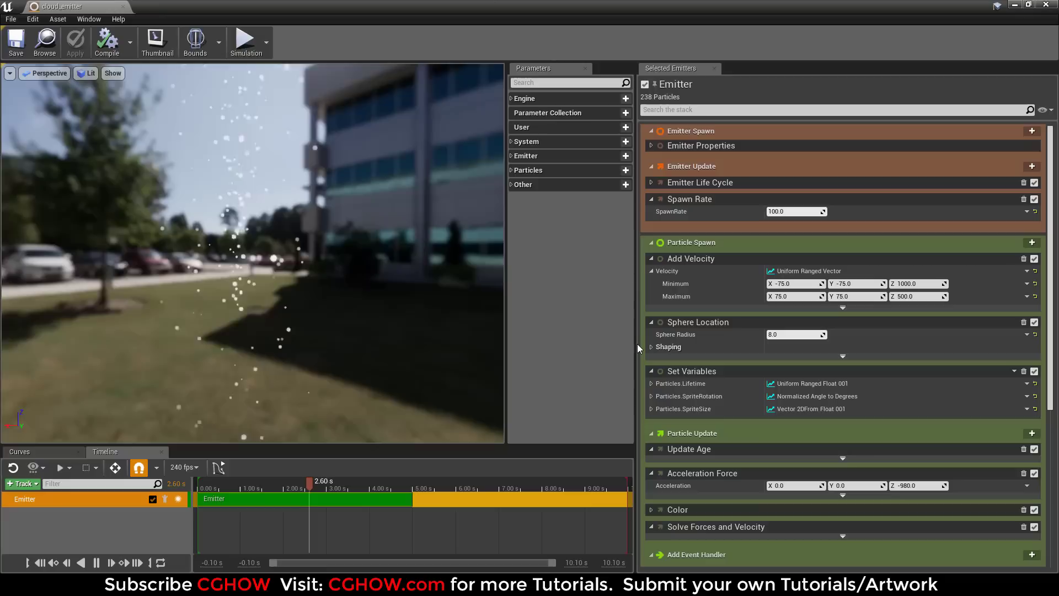
{"action": "left_click_drag", "start_coordinate": [637, 340], "coordinate": [631, 341]}
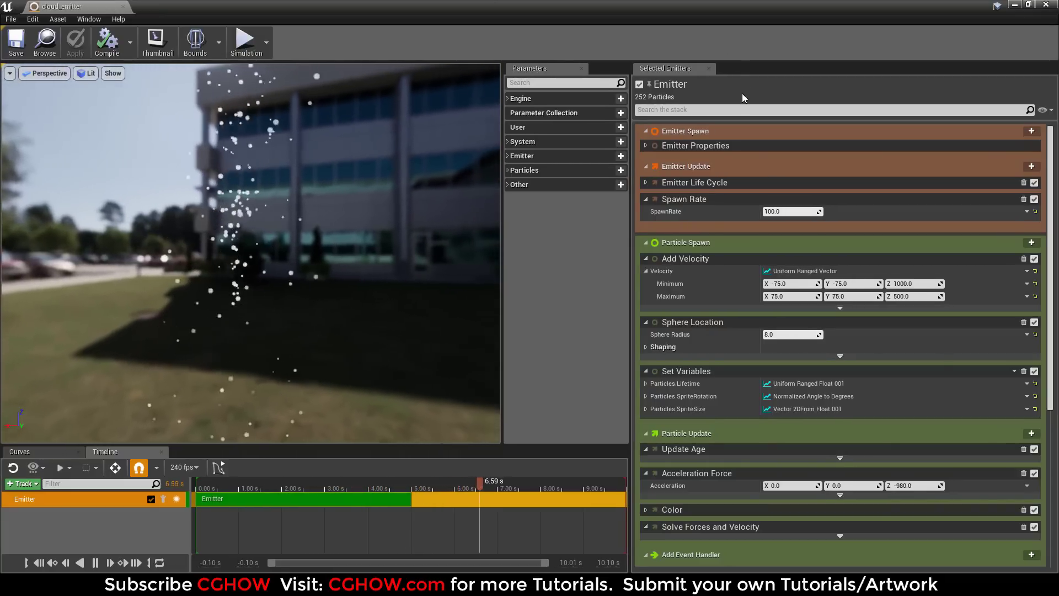
Examine the emitter's life cycle, spawn rate, velocity, lifetime, sprite rotation, sprite size, acceleration and color curve settings
{"action": "left_click", "coordinate": [645, 182]}
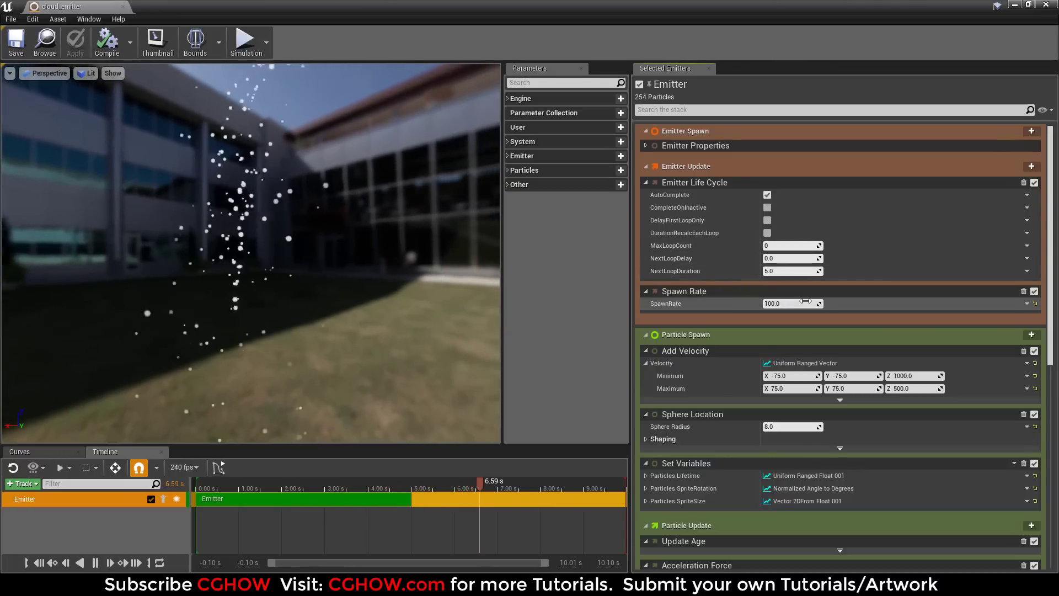
{"action": "scroll", "coordinate": [808, 303], "scroll_direction": "down", "scroll_amount": 1}
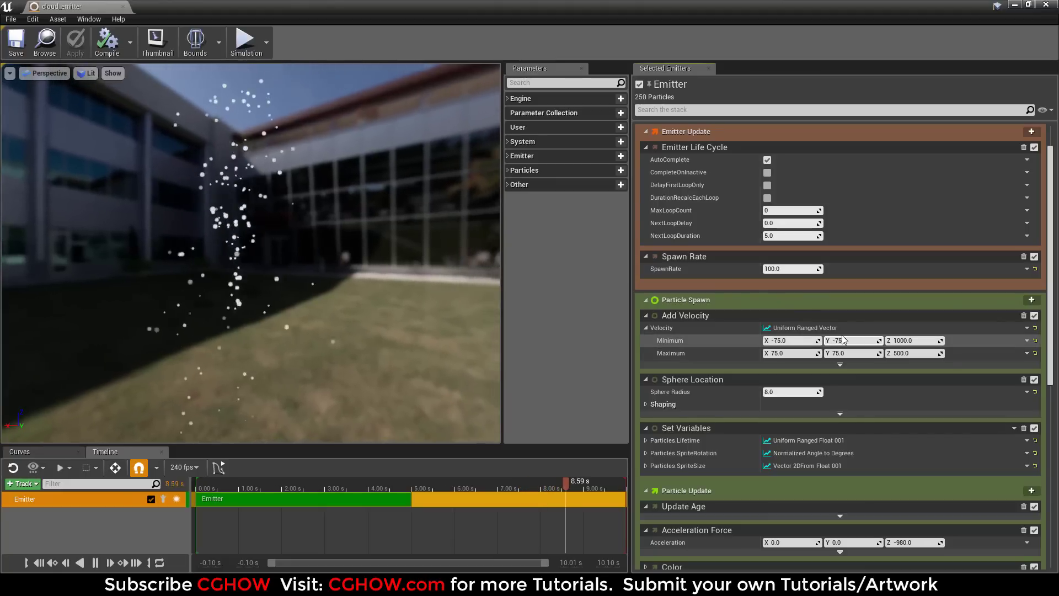
{"action": "scroll", "coordinate": [843, 336], "scroll_direction": "down", "scroll_amount": 2}
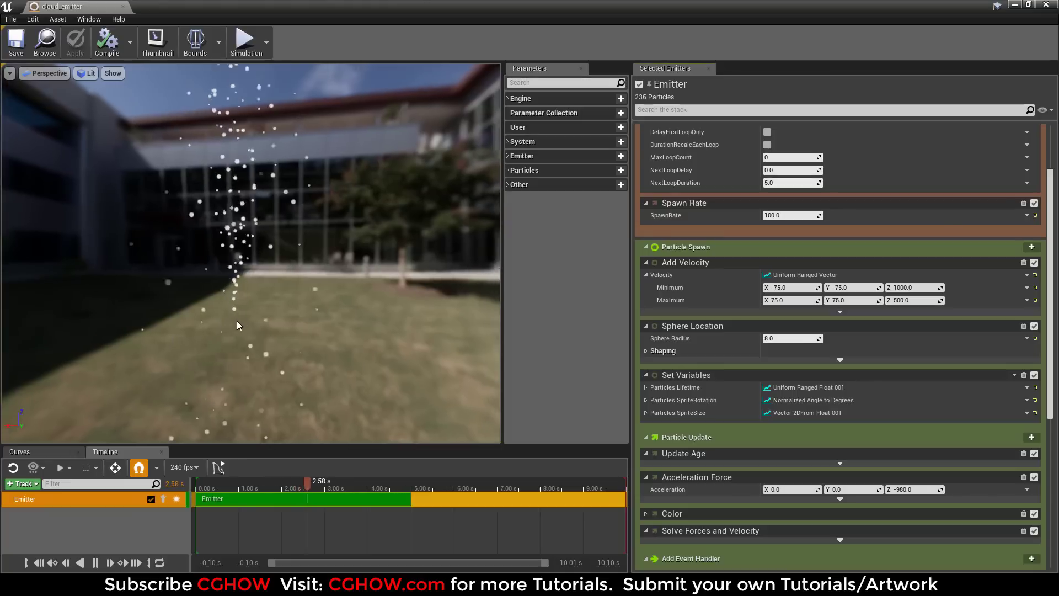
{"action": "scroll", "coordinate": [805, 370], "scroll_direction": "down", "scroll_amount": 3}
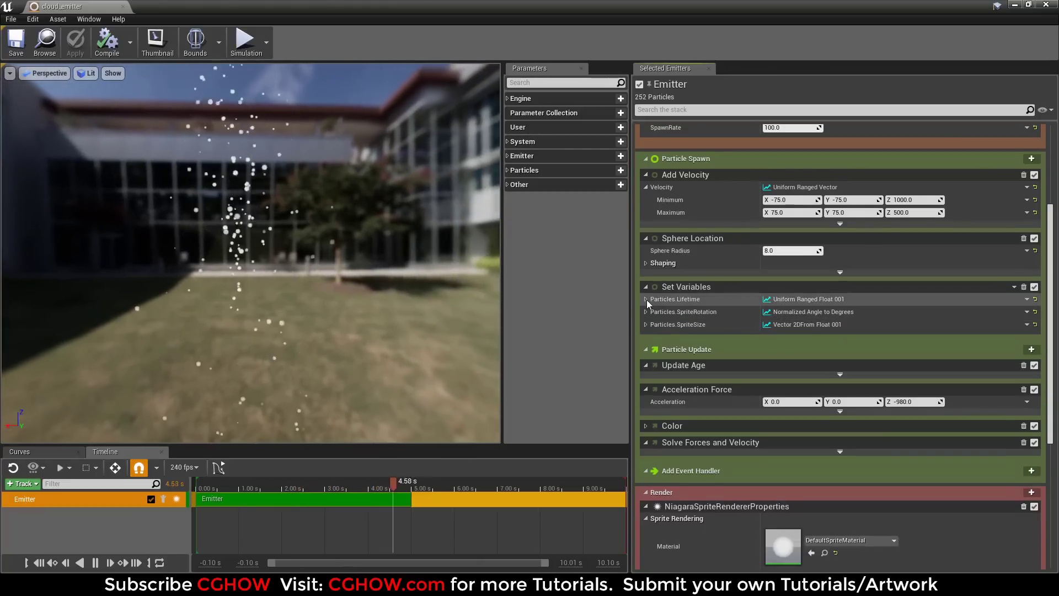
{"action": "left_click", "coordinate": [647, 300]}
{"action": "left_click", "coordinate": [646, 339]}
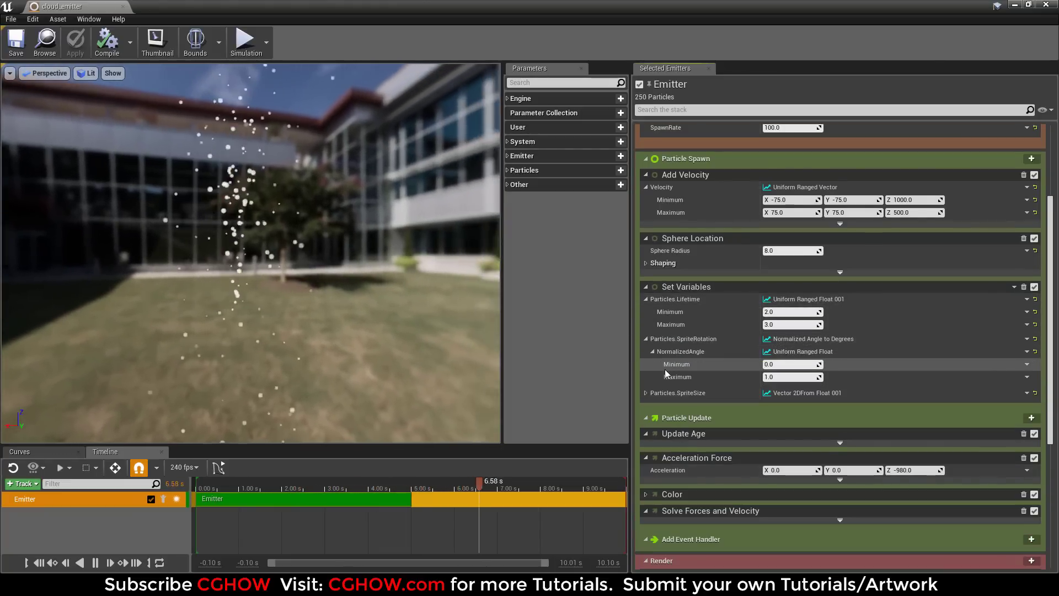
{"action": "left_click", "coordinate": [647, 393]}
{"action": "scroll", "coordinate": [679, 400], "scroll_direction": "down", "scroll_amount": 3}
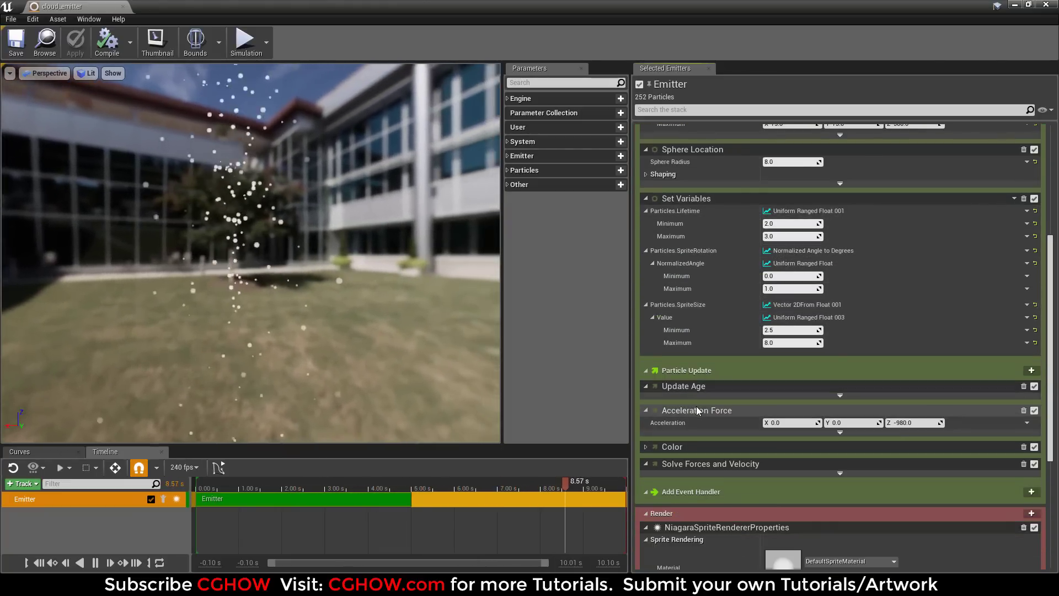
{"action": "scroll", "coordinate": [710, 400], "scroll_direction": "down", "scroll_amount": 3}
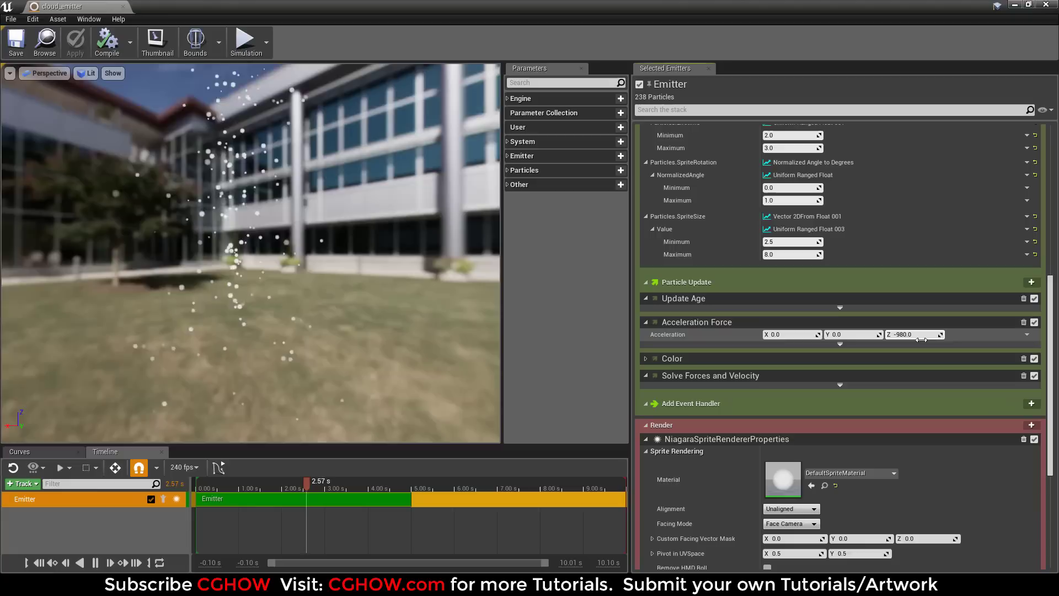
{"action": "scroll", "coordinate": [876, 382], "scroll_direction": "down", "scroll_amount": 2}
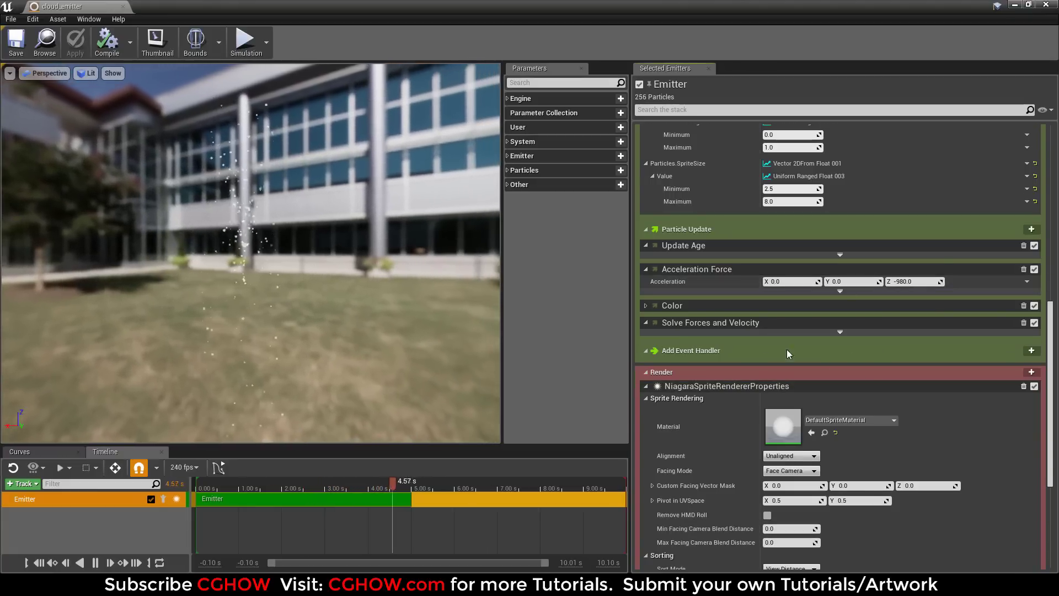
{"action": "left_click", "coordinate": [646, 306]}
{"action": "scroll", "coordinate": [877, 430], "scroll_direction": "down", "scroll_amount": 3}
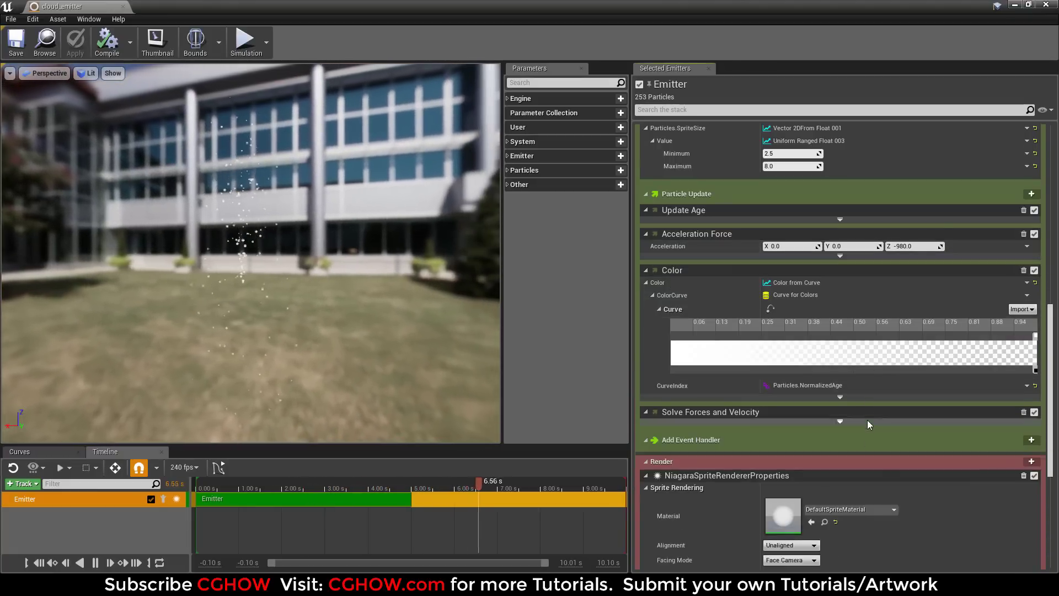
Assign m_cloud as the material of the emitter's sprite renderer
{"action": "scroll", "coordinate": [704, 386], "scroll_direction": "down", "scroll_amount": 5}
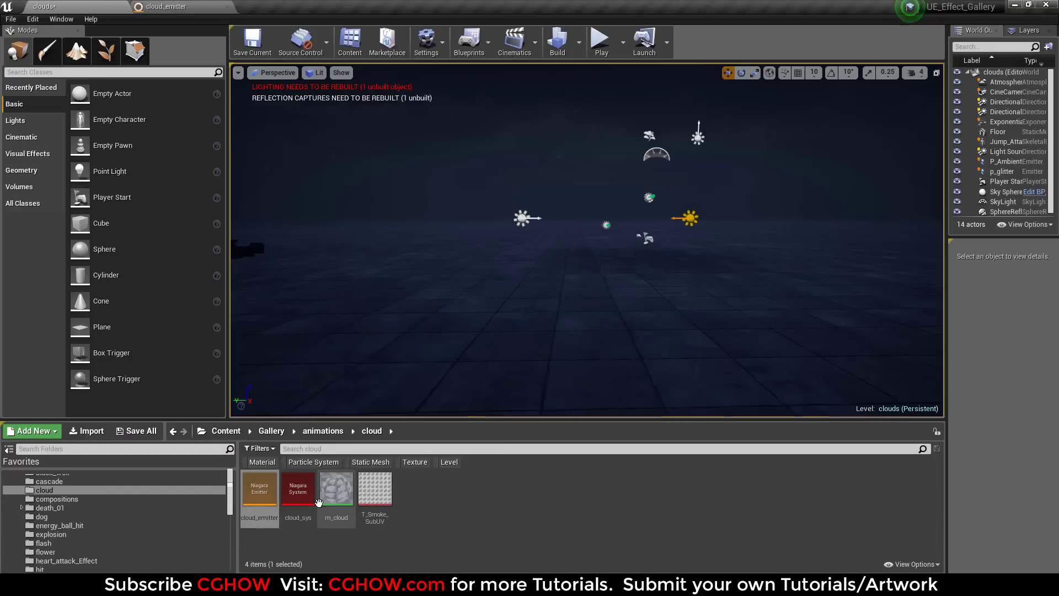
{"action": "left_click", "coordinate": [165, 6]}
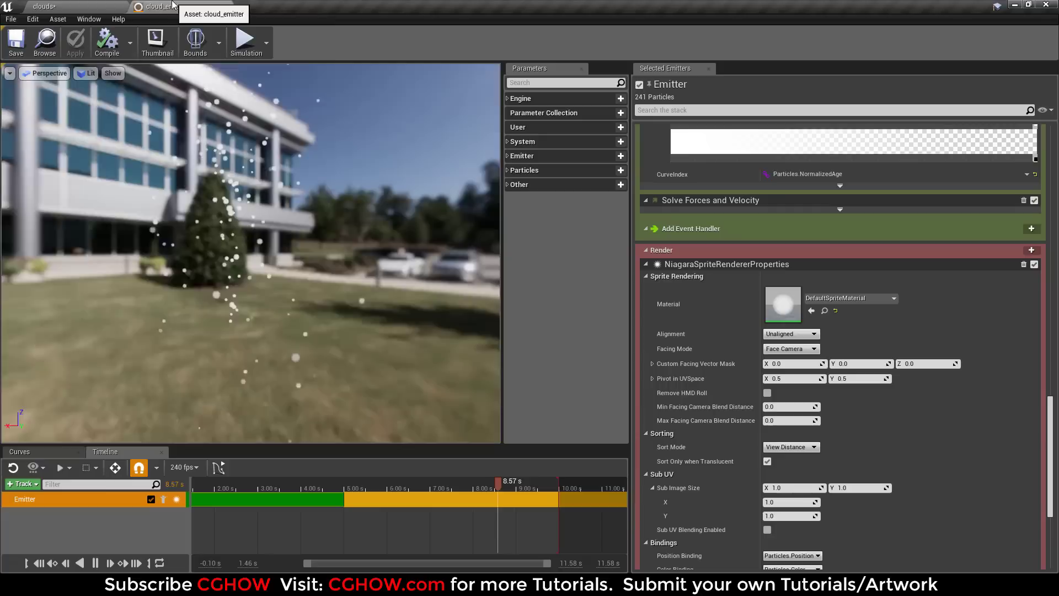
{"action": "left_click", "coordinate": [811, 310]}
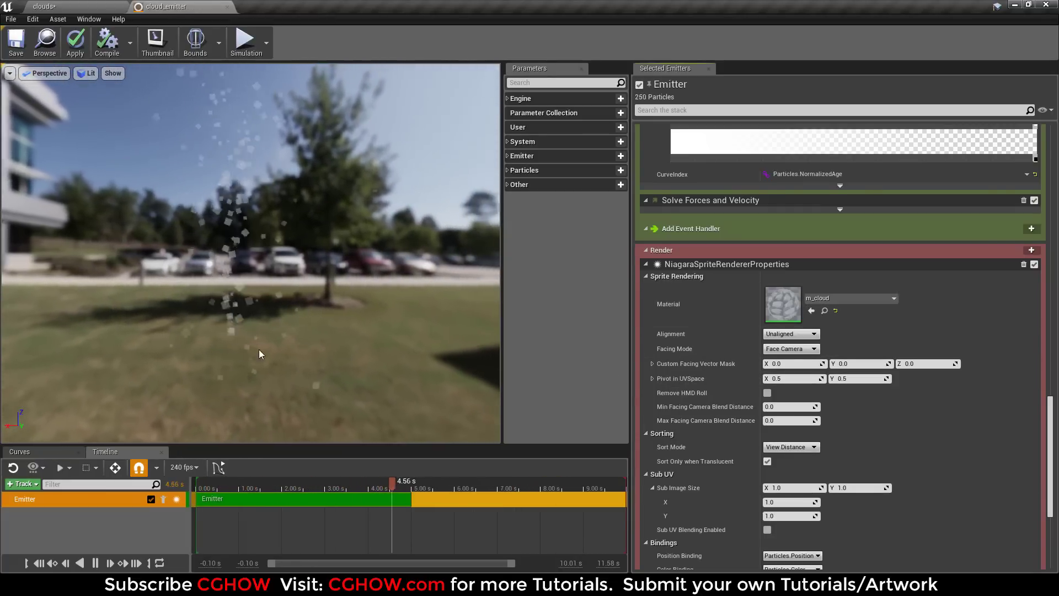
Open the T_Smoke_SubUV texture to examine its grid of smoke sub-images, and return to the cloud_emitter
{"action": "left_click", "coordinate": [45, 6]}
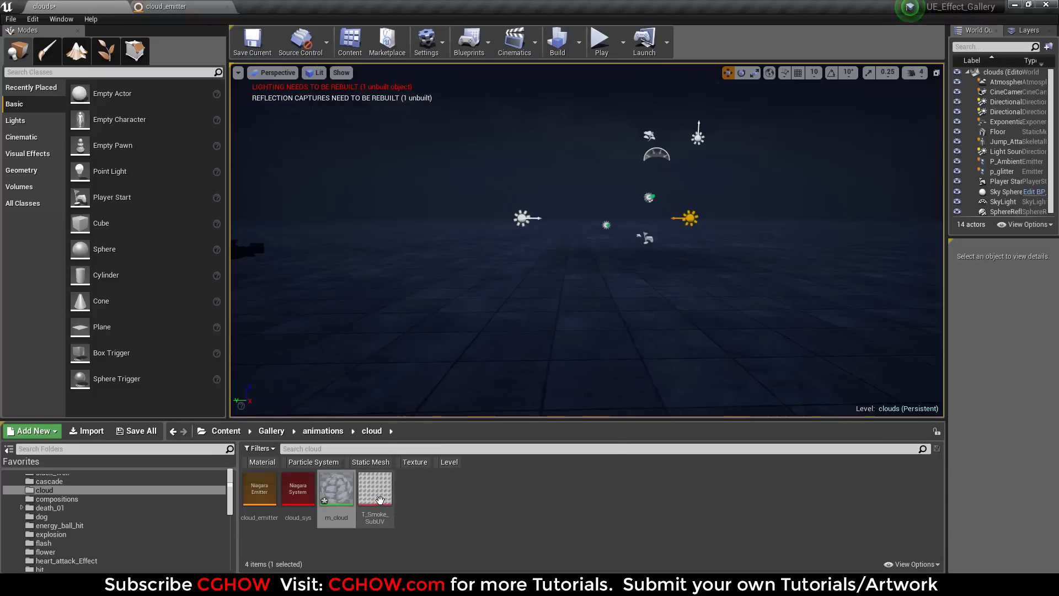
{"action": "double_click", "coordinate": [376, 490]}
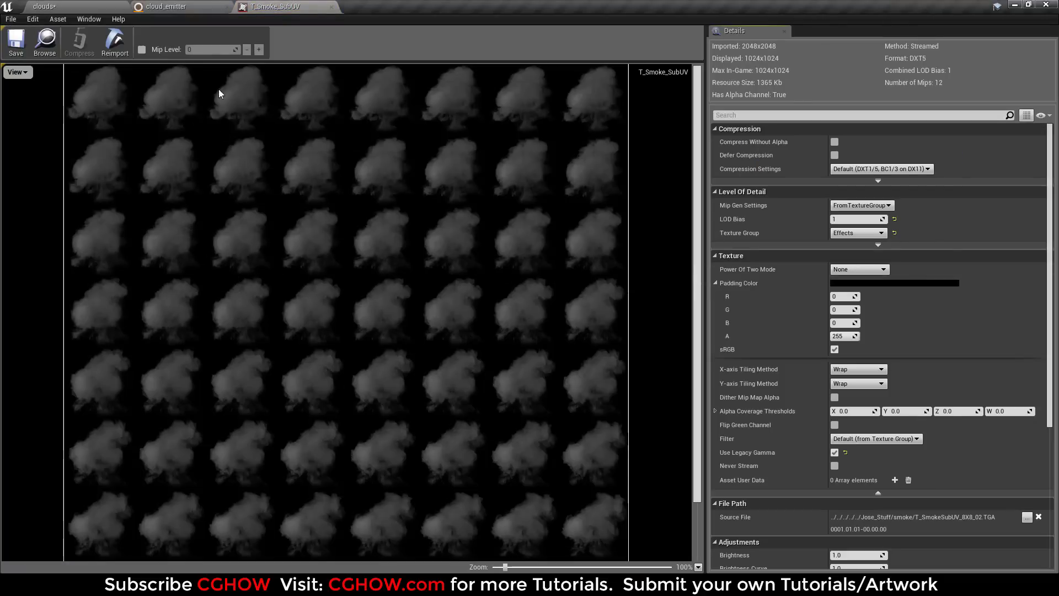
{"action": "left_click", "coordinate": [331, 6]}
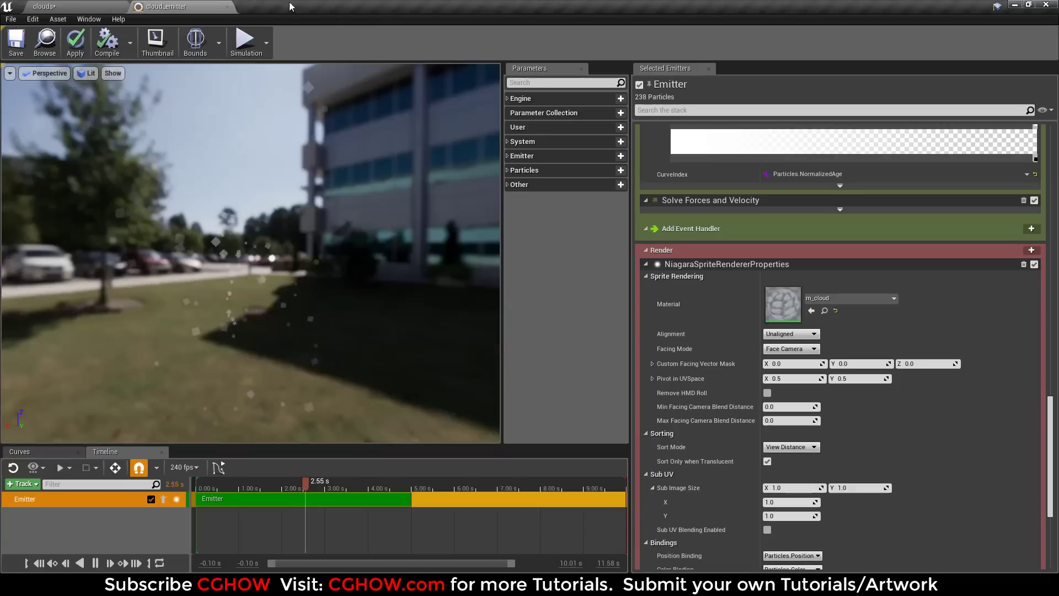
Set the sprite renderer's Sub Image Size to 8 by 8 and enable Sub UV blending
{"action": "scroll", "coordinate": [819, 440], "scroll_direction": "down", "scroll_amount": 2}
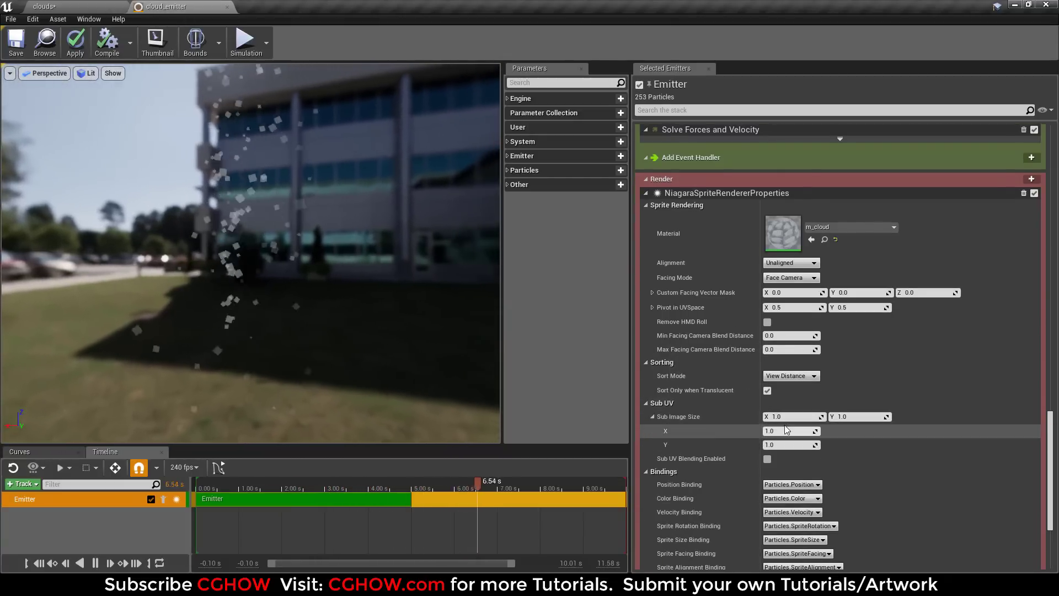
{"action": "left_click", "coordinate": [800, 417]}
{"action": "type", "text": "8"}
{"action": "left_click", "coordinate": [841, 418]}
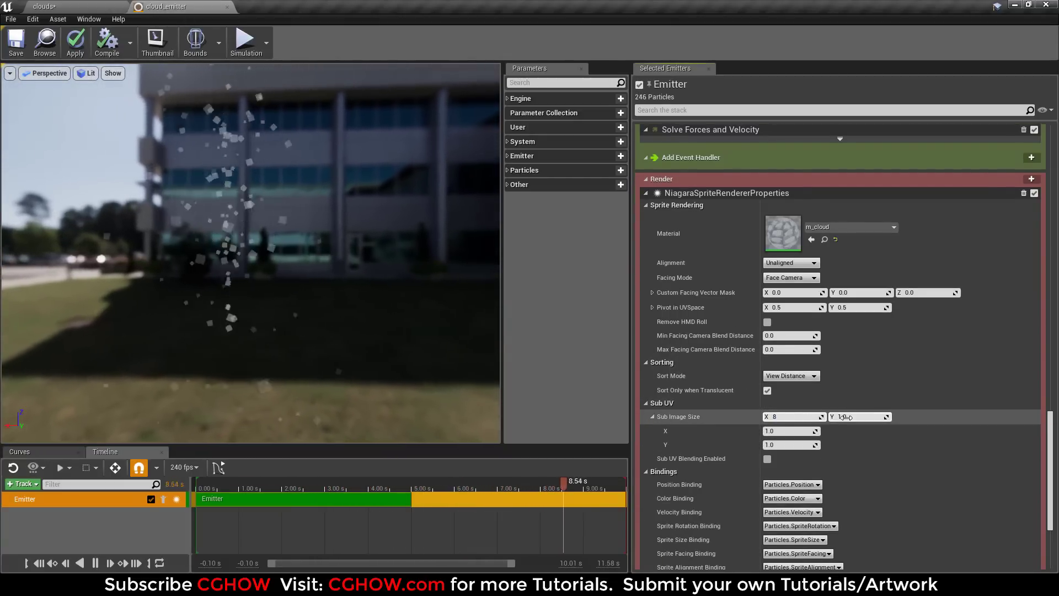
{"action": "type", "text": "8"}
{"action": "key", "text": "Return"}
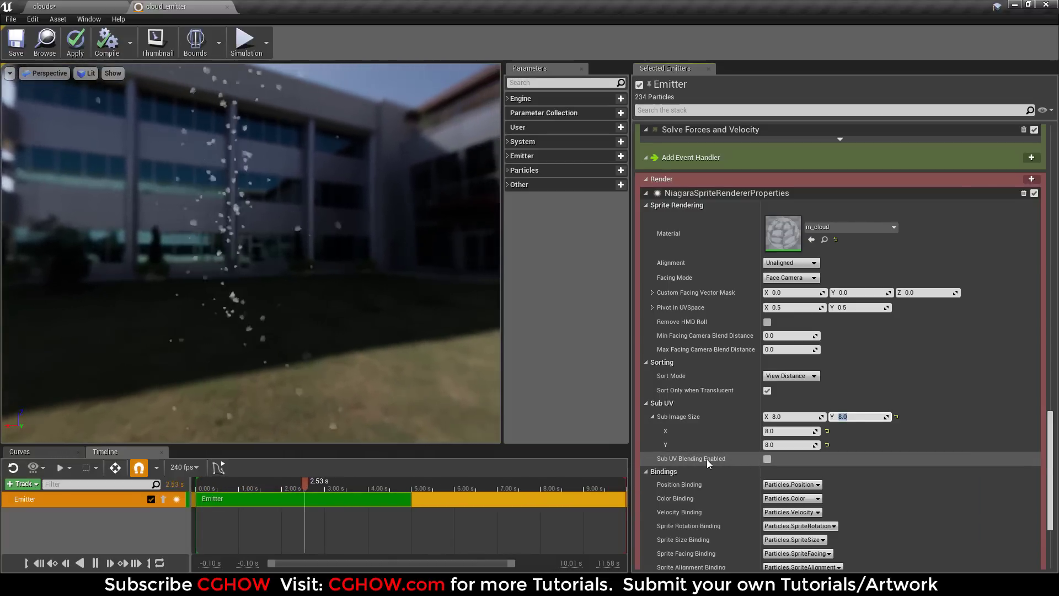
{"action": "left_click", "coordinate": [767, 458]}
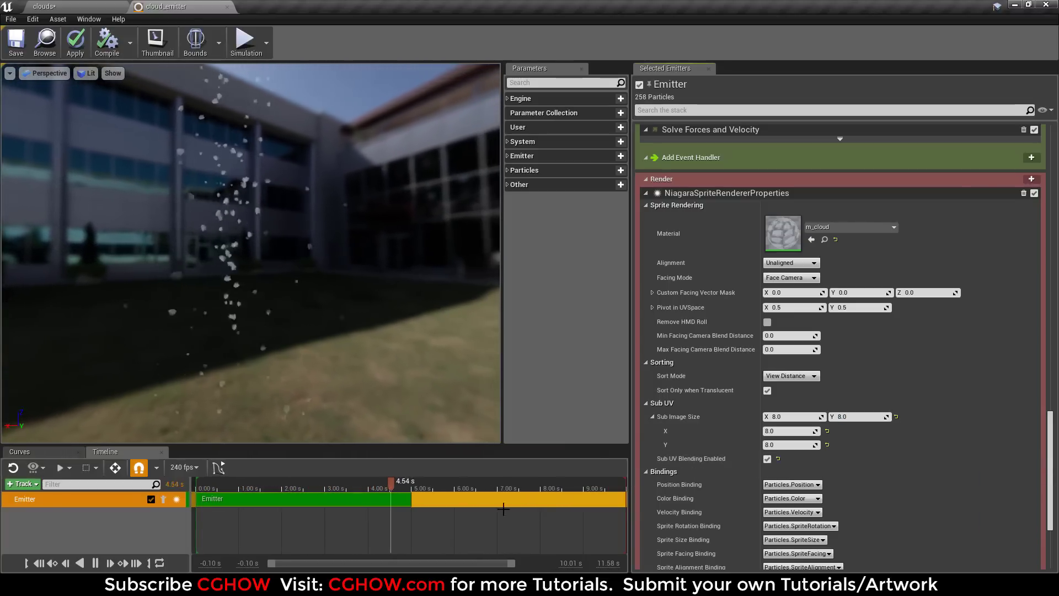
{"action": "left_click_drag", "start_coordinate": [212, 280], "coordinate": [366, 344]}
Set the Add Velocity Z values to 100 for the minimum and 10 for the maximum
{"action": "scroll", "coordinate": [824, 402], "scroll_direction": "up", "scroll_amount": 5}
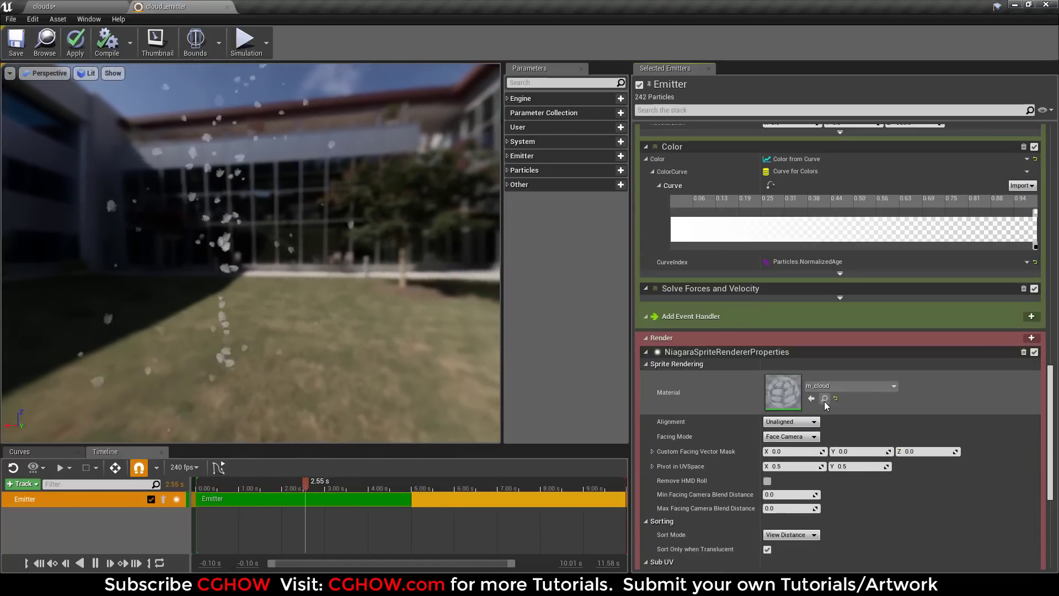
{"action": "scroll", "coordinate": [825, 402], "scroll_direction": "up", "scroll_amount": 10}
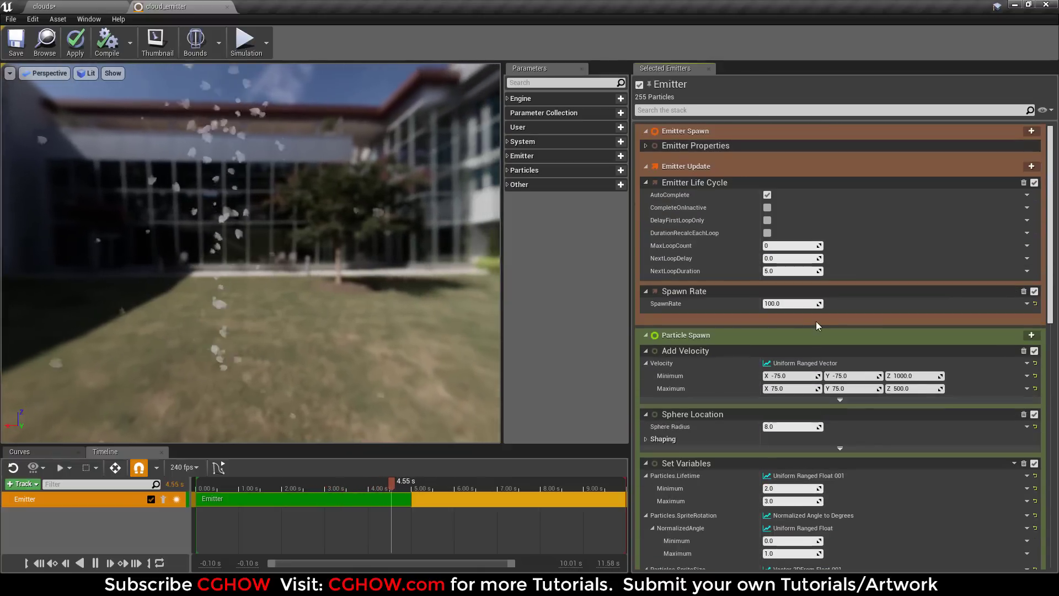
{"action": "scroll", "coordinate": [810, 409], "scroll_direction": "down", "scroll_amount": 2}
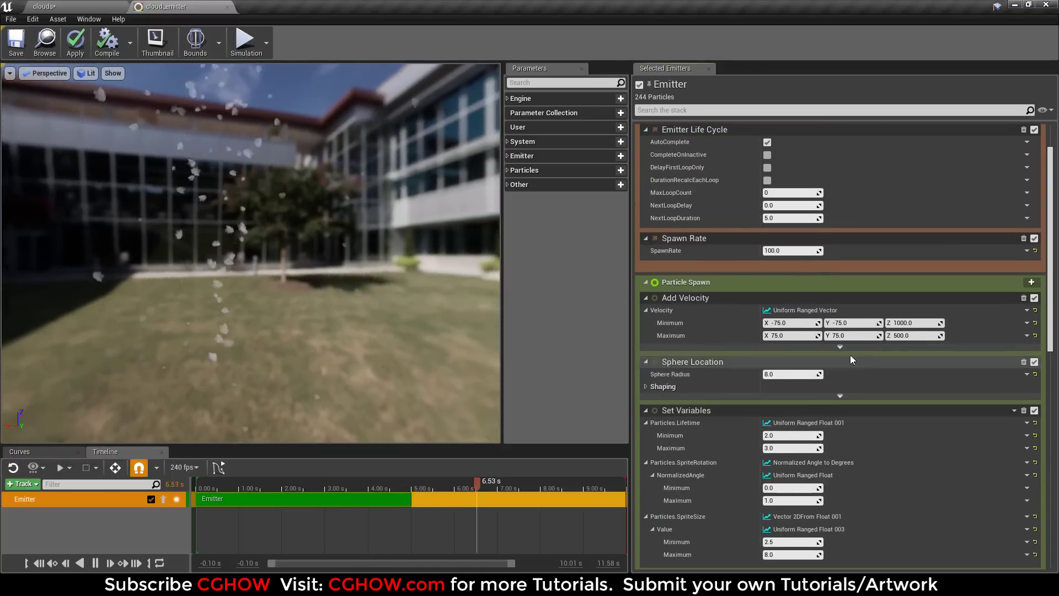
{"action": "left_click", "coordinate": [913, 323]}
{"action": "type", "text": "10"}
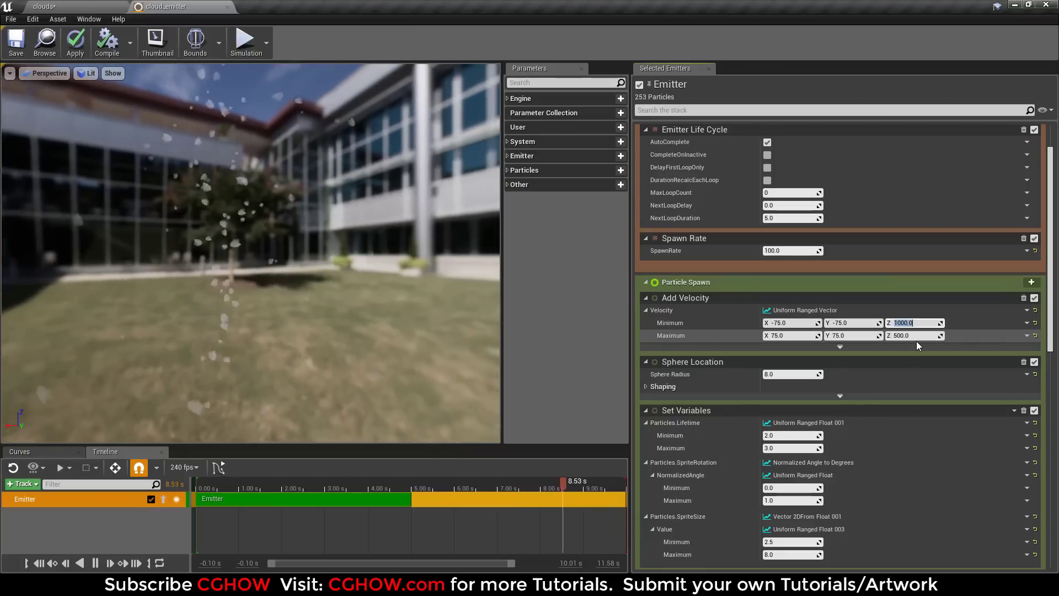
{"action": "type", "text": "0"}
{"action": "left_click", "coordinate": [915, 336]}
{"action": "type", "text": "10"}
{"action": "key", "text": "Return"}
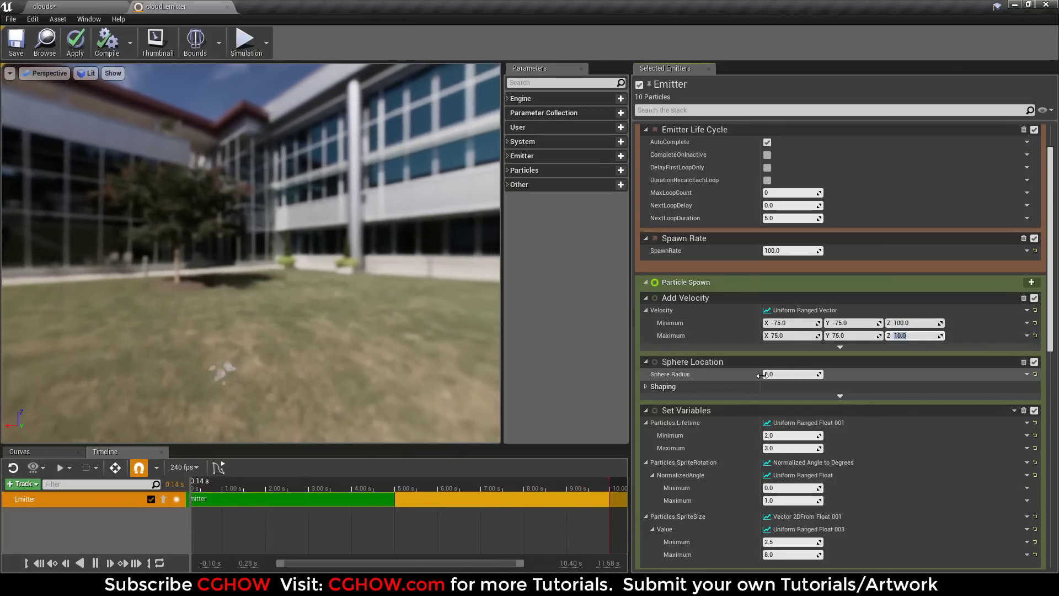
Set the Acceleration Force Z value to 0 and inspect the particles up close in the preview
{"action": "scroll", "coordinate": [883, 412], "scroll_direction": "down", "scroll_amount": 9}
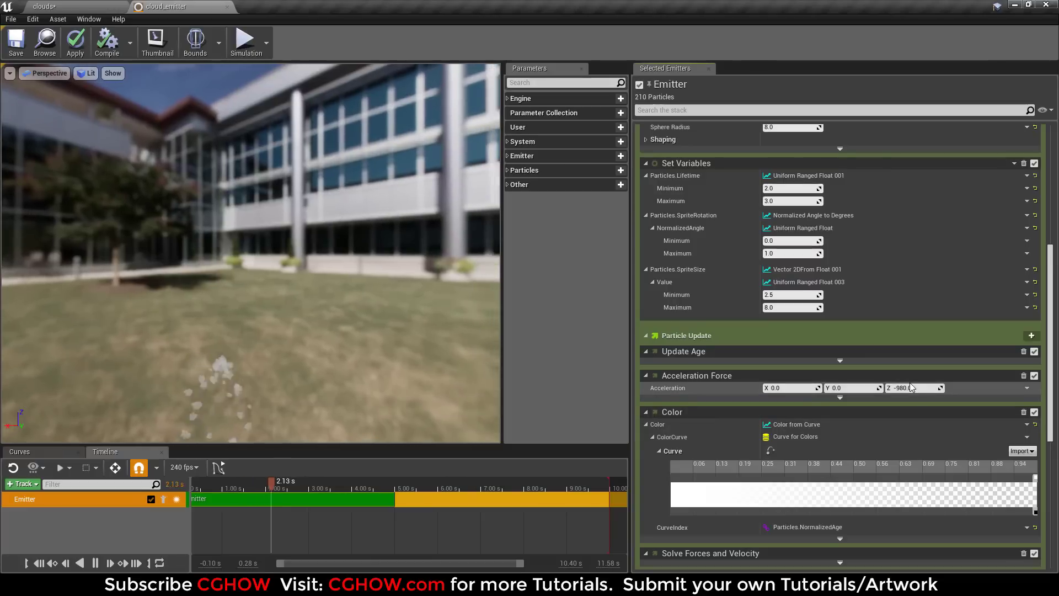
{"action": "left_click", "coordinate": [909, 388]}
{"action": "type", "text": "0"}
{"action": "key", "text": "Return"}
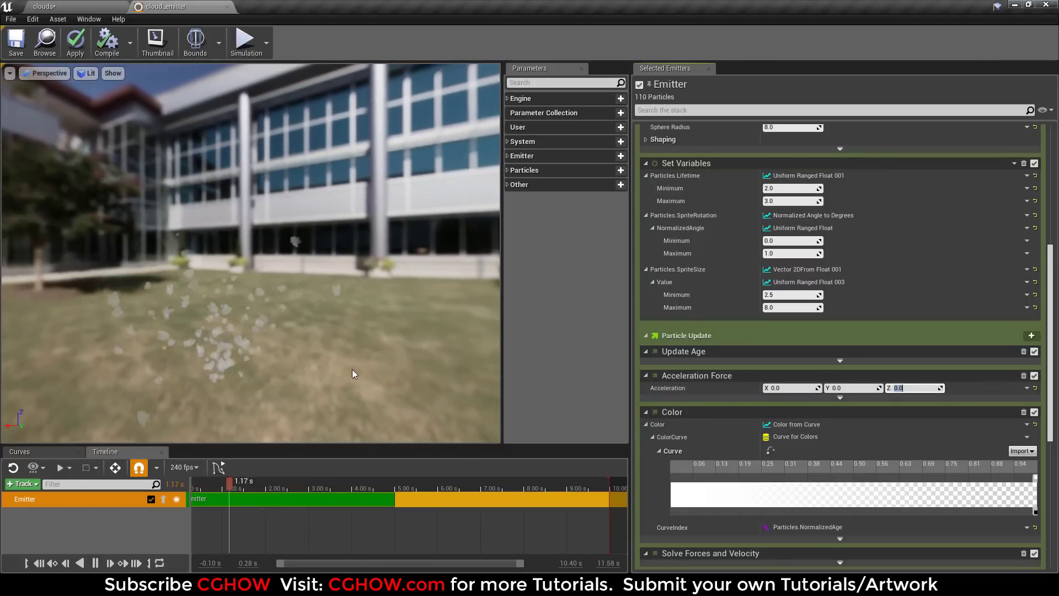
{"action": "left_click", "coordinate": [259, 368]}
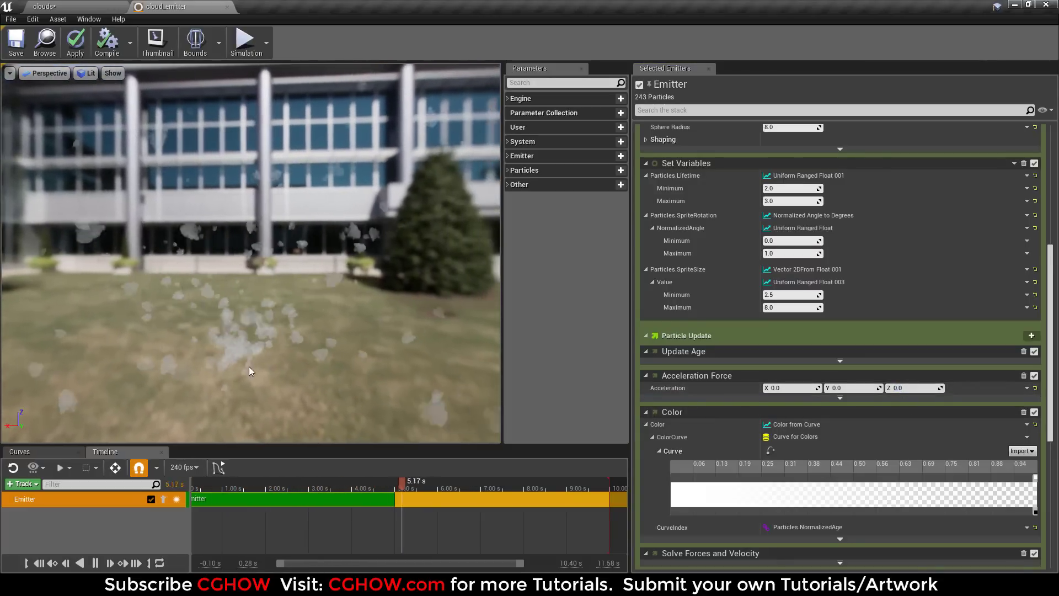
{"action": "right_click_drag", "start_coordinate": [251, 370], "coordinate": [222, 224]}
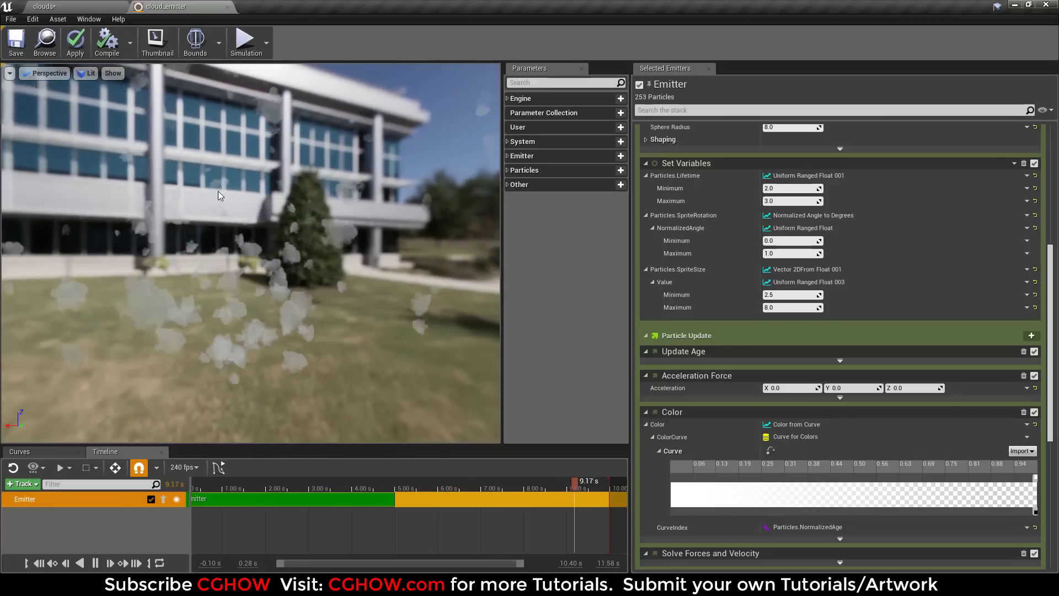
{"action": "left_click_drag", "start_coordinate": [271, 213], "coordinate": [276, 212]}
Turn off Show Environment in the preview scene settings and return to the emitter's module stack
{"action": "left_click", "coordinate": [89, 18]}
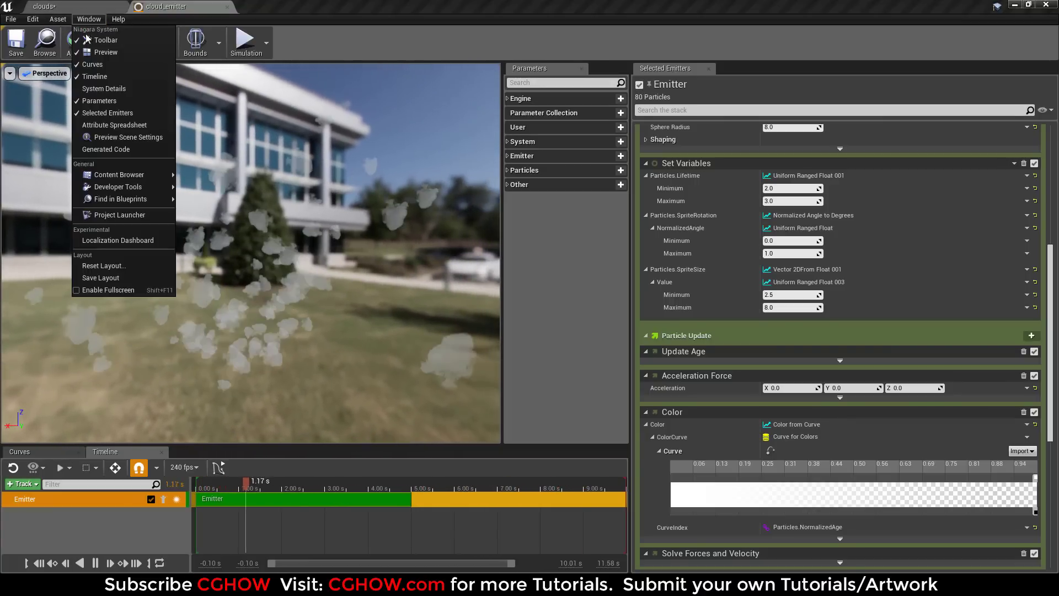
{"action": "left_click", "coordinate": [131, 138]}
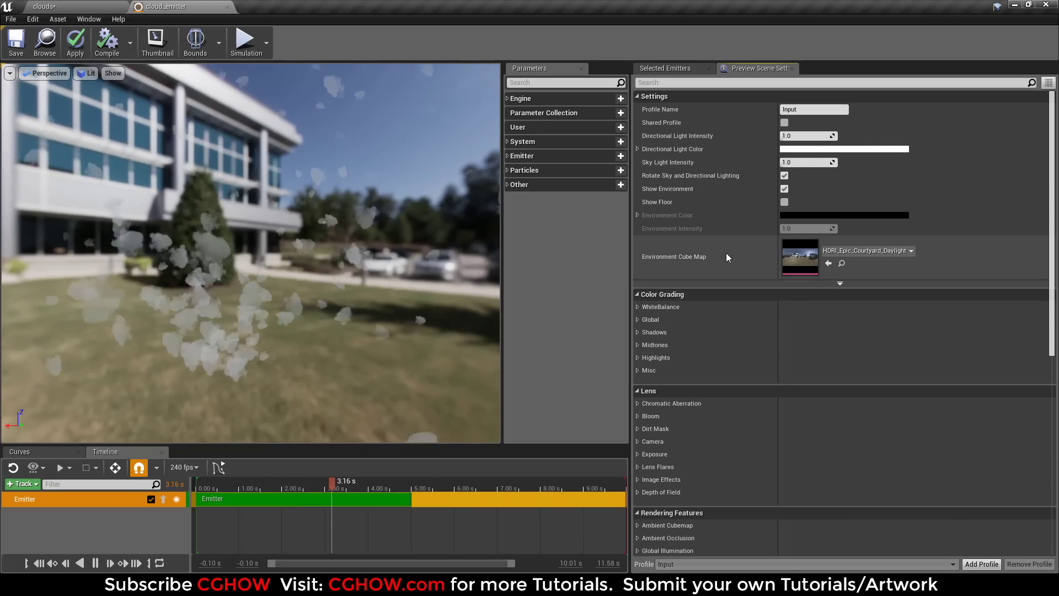
{"action": "left_click", "coordinate": [784, 188]}
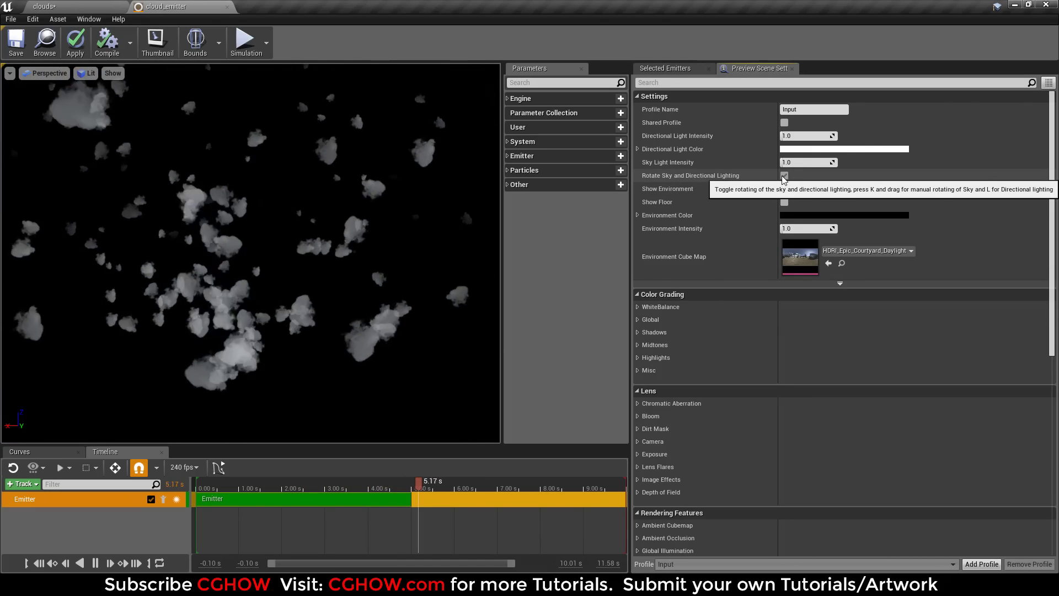
{"action": "left_click", "coordinate": [673, 70]}
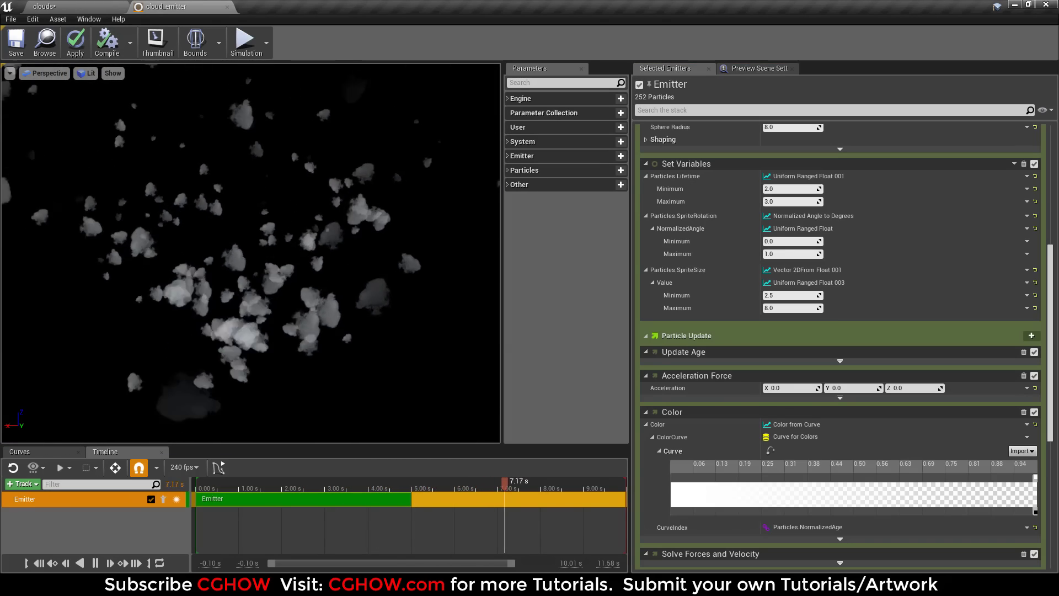
Examine the emitter's velocity, lifetime, sprite size, color and sprite renderer settings alongside the particle preview
{"action": "scroll", "coordinate": [873, 294], "scroll_direction": "up", "scroll_amount": 4}
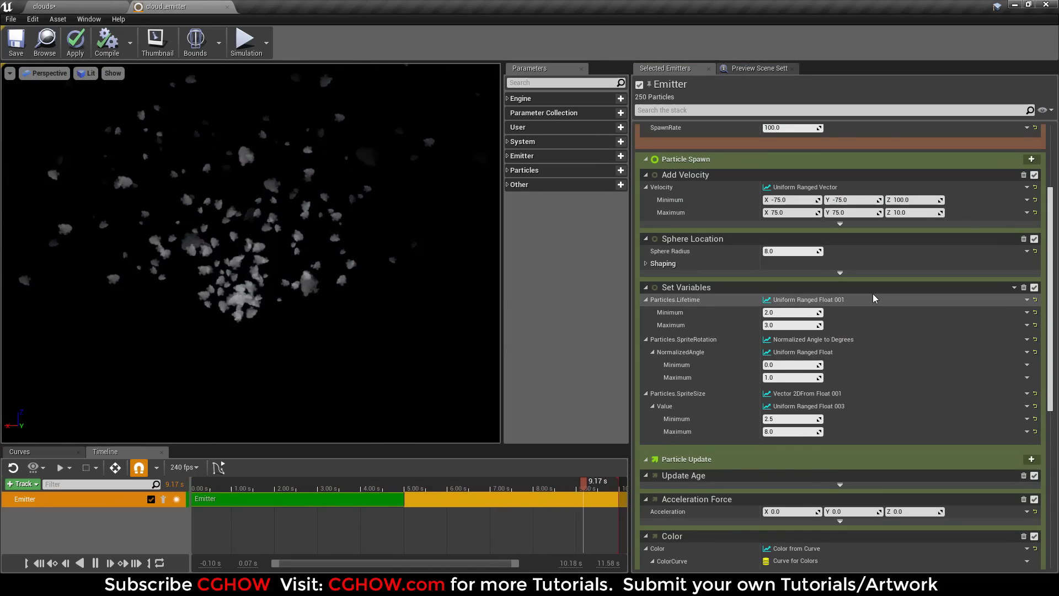
{"action": "scroll", "coordinate": [873, 295], "scroll_direction": "down", "scroll_amount": 1}
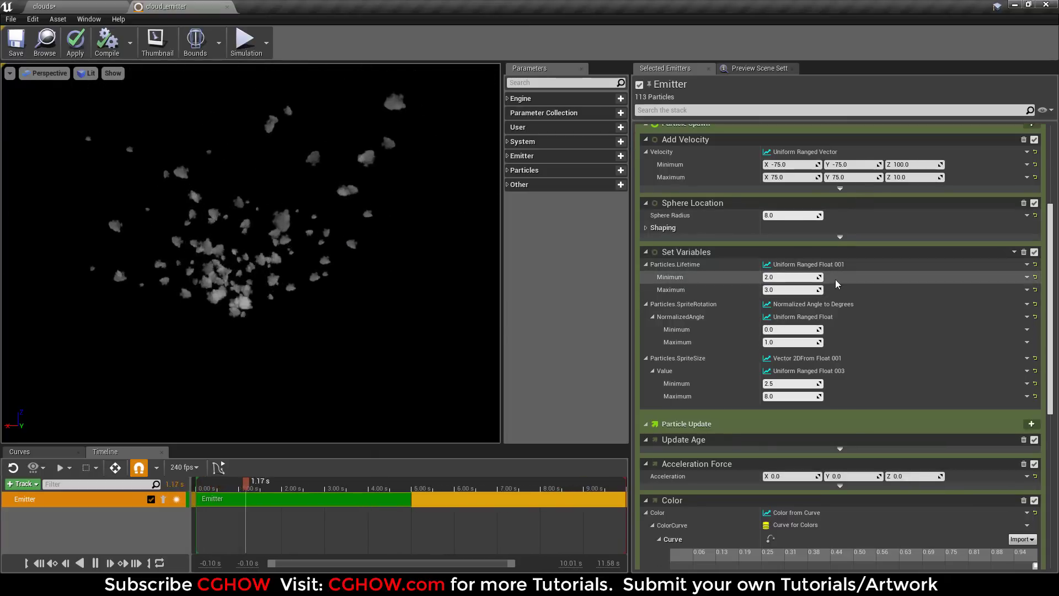
{"action": "scroll", "coordinate": [836, 289], "scroll_direction": "down", "scroll_amount": 3}
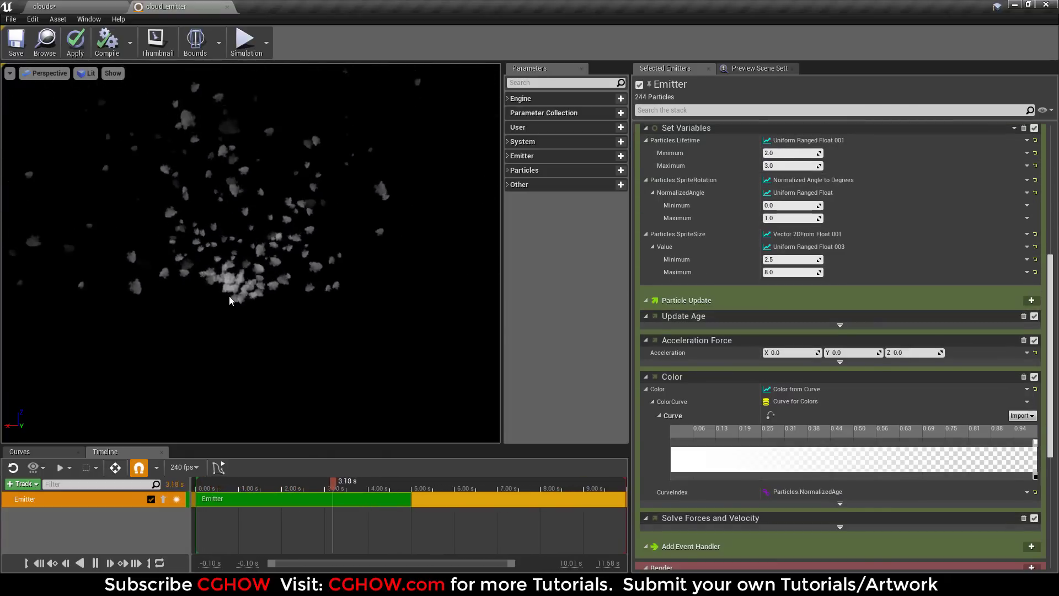
{"action": "scroll", "coordinate": [230, 295], "scroll_direction": "up", "scroll_amount": 5}
{"action": "scroll", "coordinate": [237, 340], "scroll_direction": "down", "scroll_amount": 5}
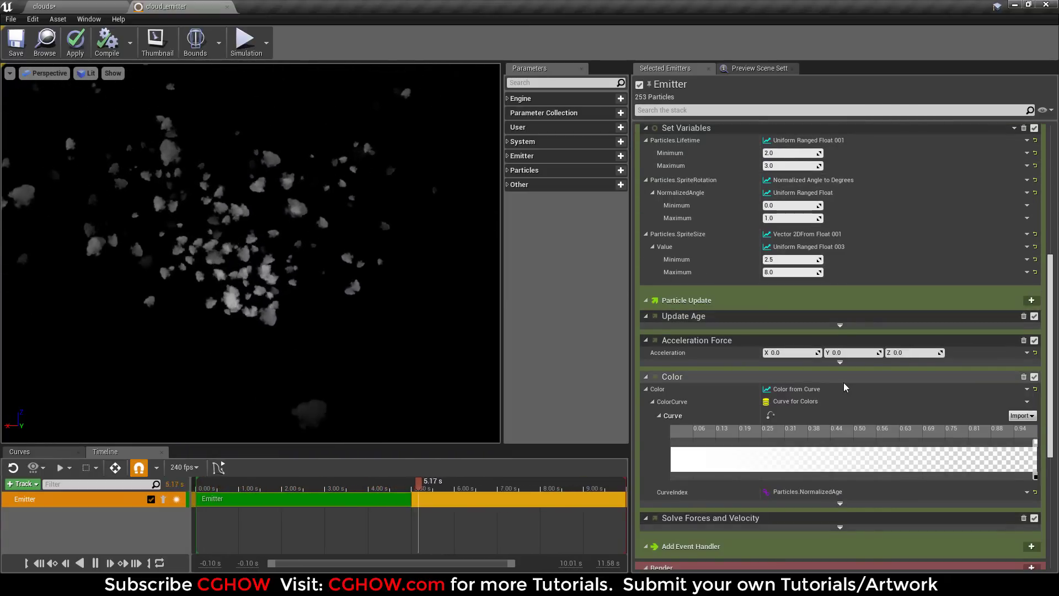
{"action": "scroll", "coordinate": [825, 339], "scroll_direction": "down", "scroll_amount": 5}
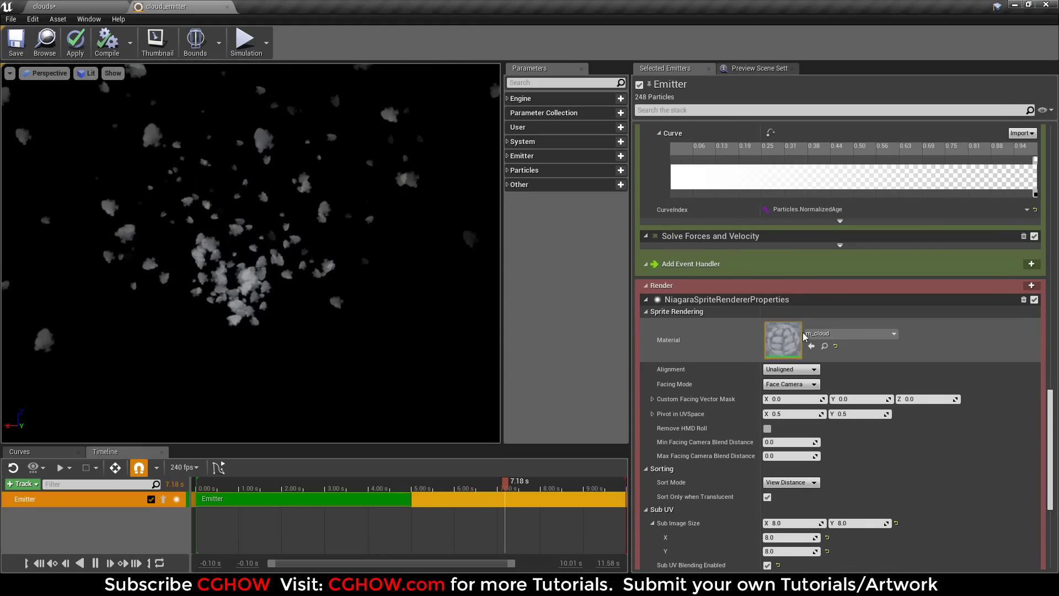
{"action": "scroll", "coordinate": [793, 310], "scroll_direction": "up", "scroll_amount": 5}
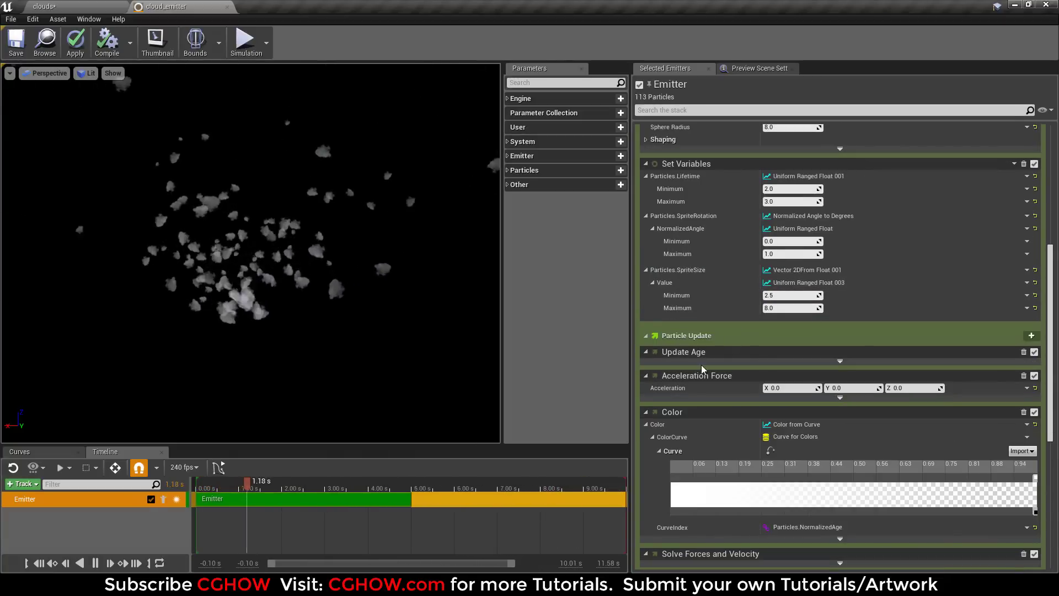
{"action": "scroll", "coordinate": [693, 358], "scroll_direction": "up", "scroll_amount": 3}
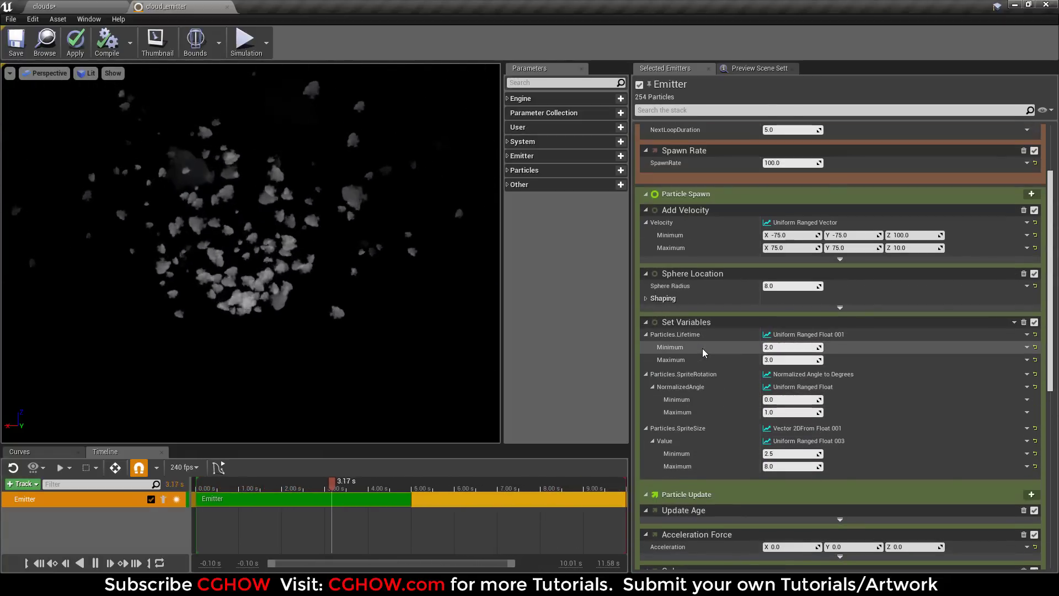
Add a Particles.SubImageIndex parameter to Particle Update and drive it with Float from Curve
{"action": "scroll", "coordinate": [703, 349], "scroll_direction": "down", "scroll_amount": 5}
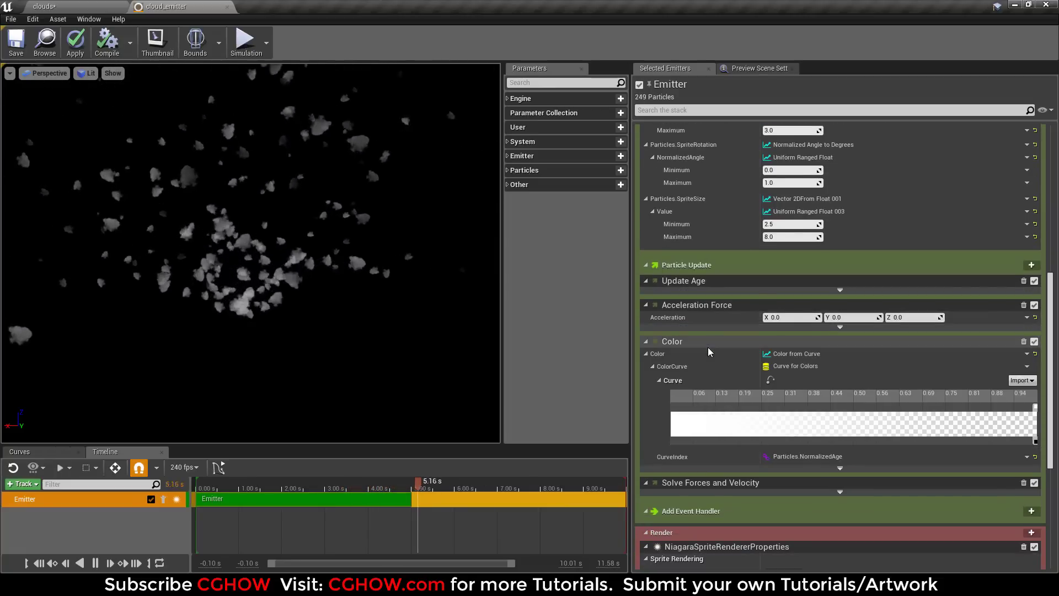
{"action": "left_click", "coordinate": [1031, 265]}
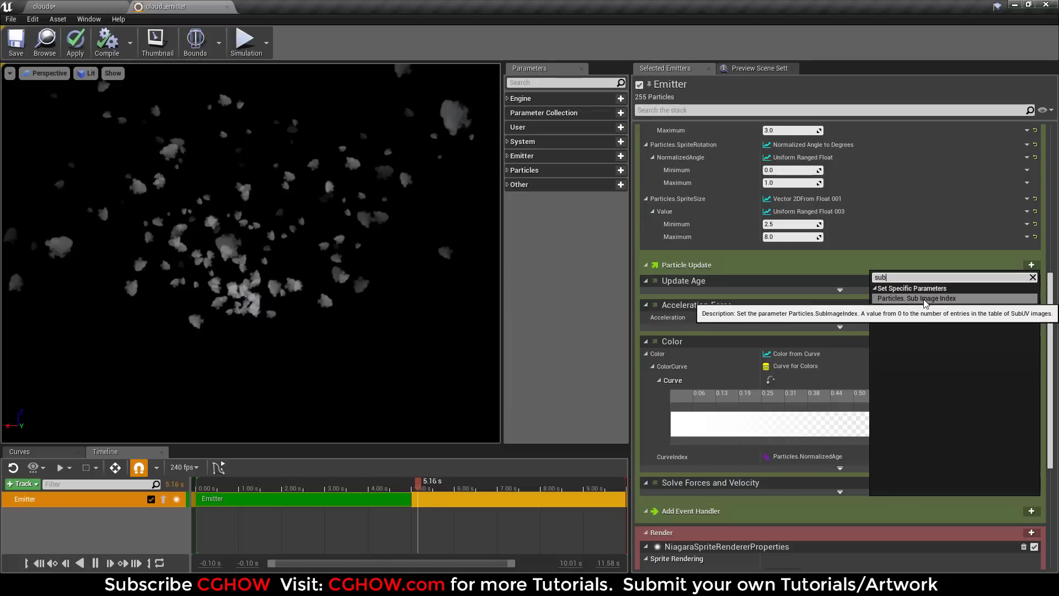
{"action": "left_click", "coordinate": [925, 298]}
{"action": "scroll", "coordinate": [841, 441], "scroll_direction": "down", "scroll_amount": 5}
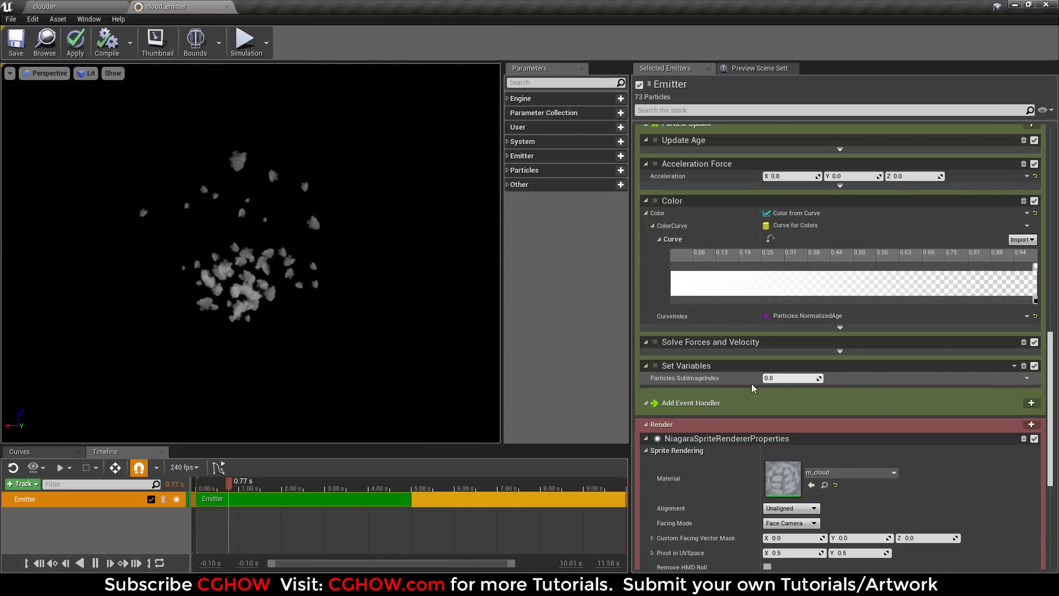
{"action": "left_click", "coordinate": [1027, 379]}
{"action": "left_click", "coordinate": [894, 166]}
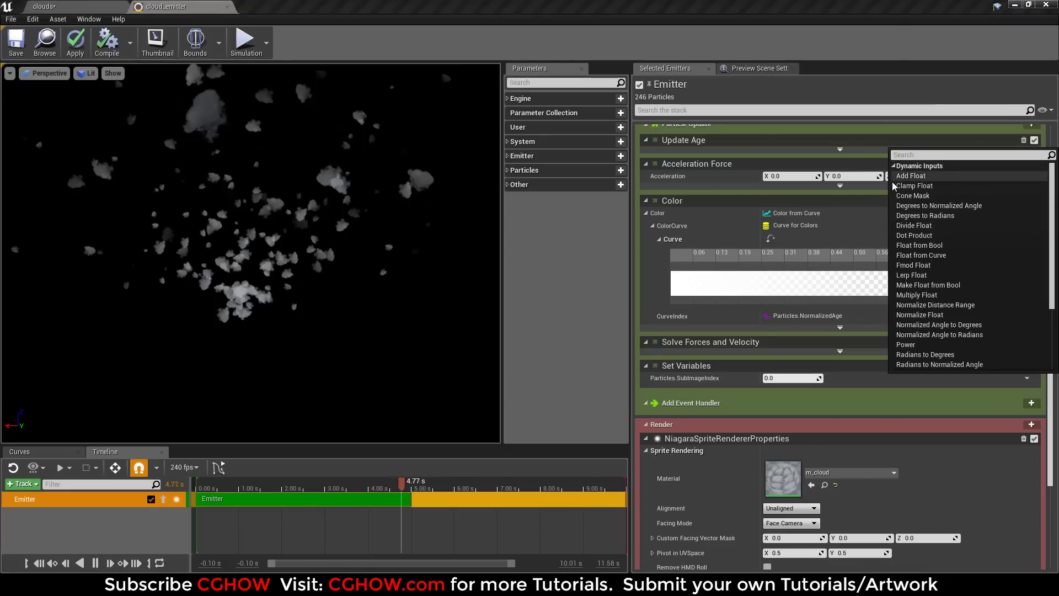
{"action": "left_click", "coordinate": [933, 256]}
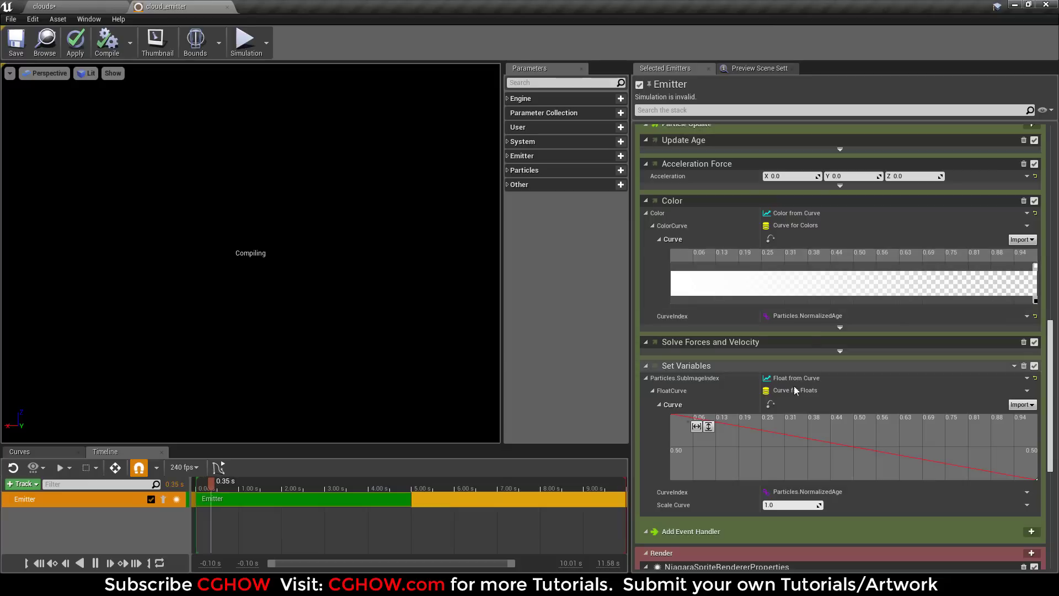
Set the SubImageIndex curve's first key to time 0, value 0 and its last key to value 64, and fit the curve in view
{"action": "left_click", "coordinate": [708, 426]}
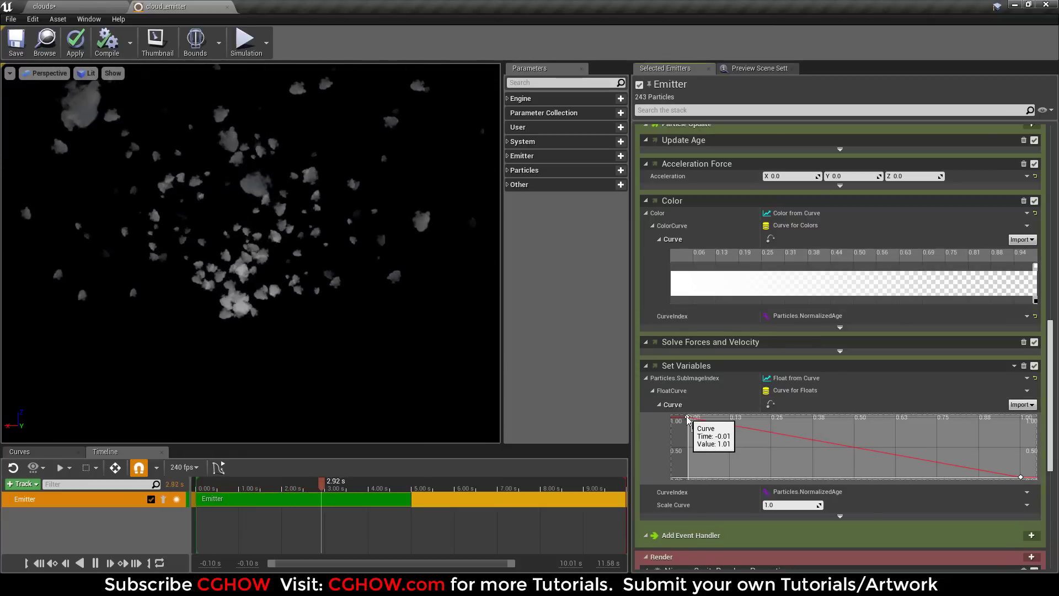
{"action": "left_click", "coordinate": [688, 419]}
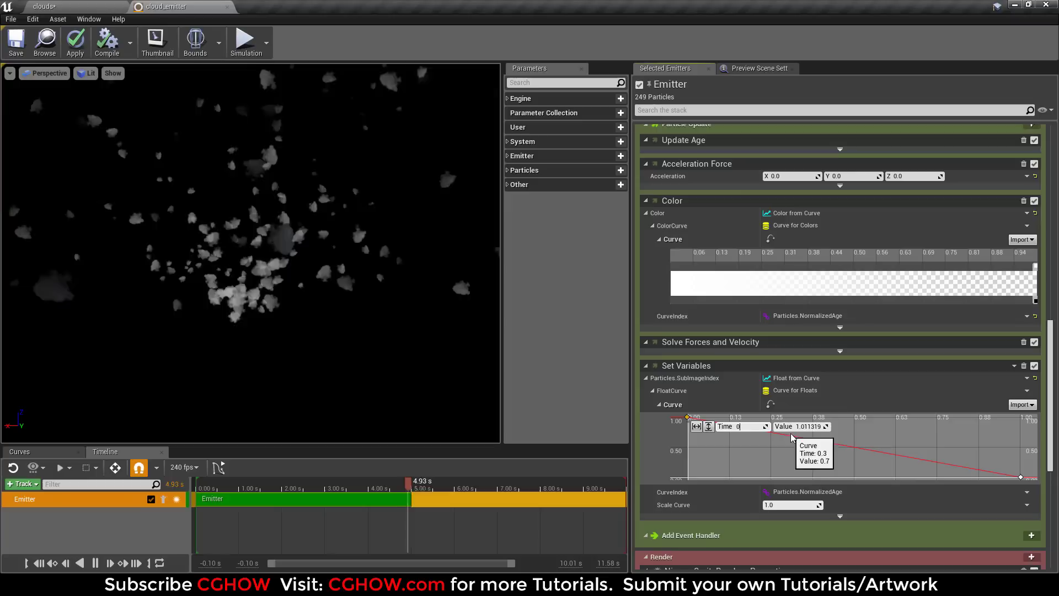
{"action": "key", "text": "Return"}
{"action": "type", "text": "0"}
{"action": "key", "text": "Return"}
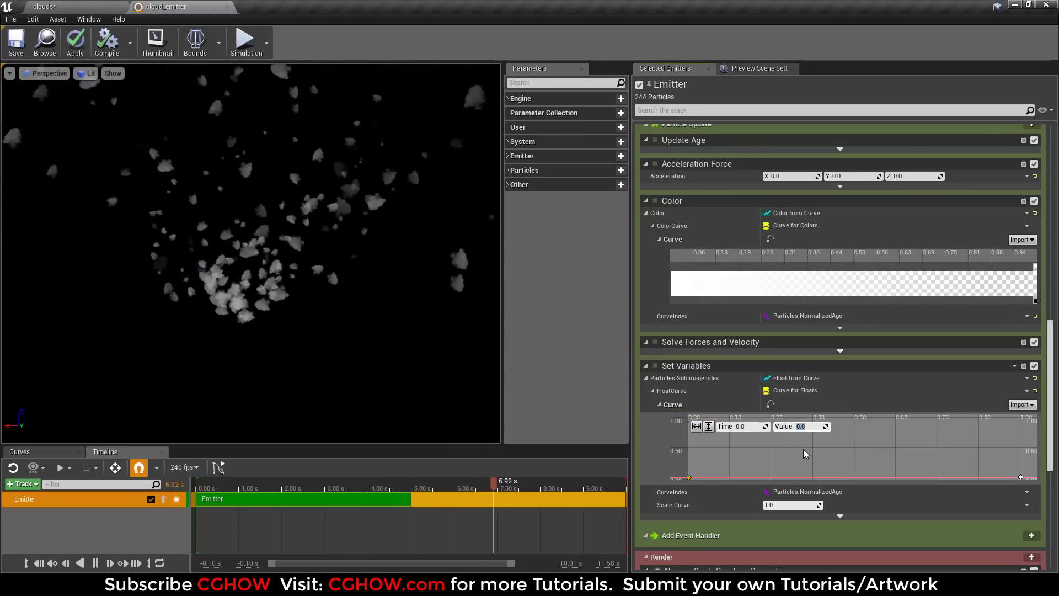
{"action": "left_click", "coordinate": [1021, 478]}
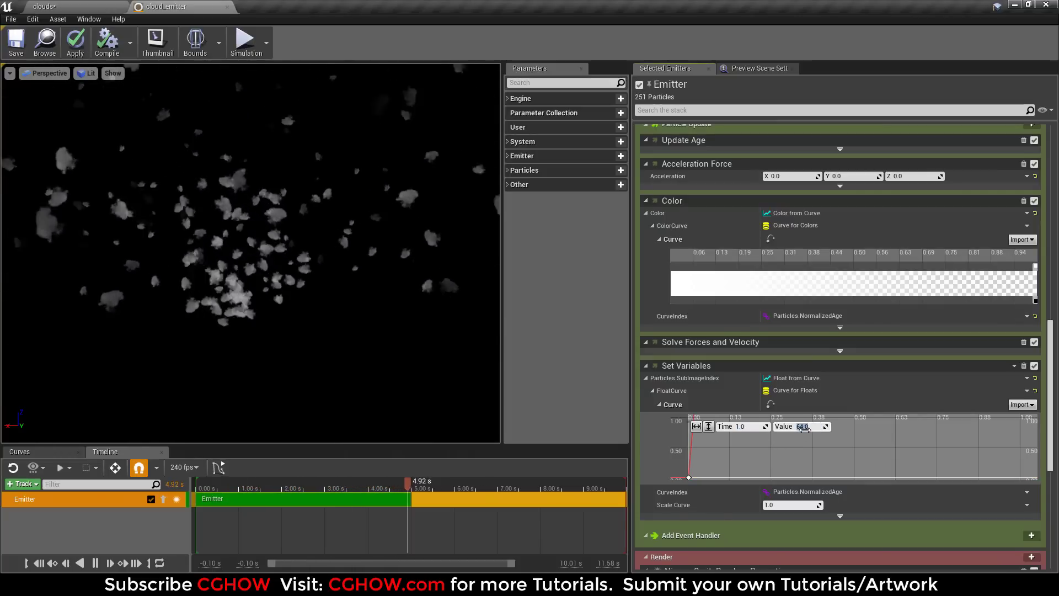
{"action": "left_click", "coordinate": [697, 426]}
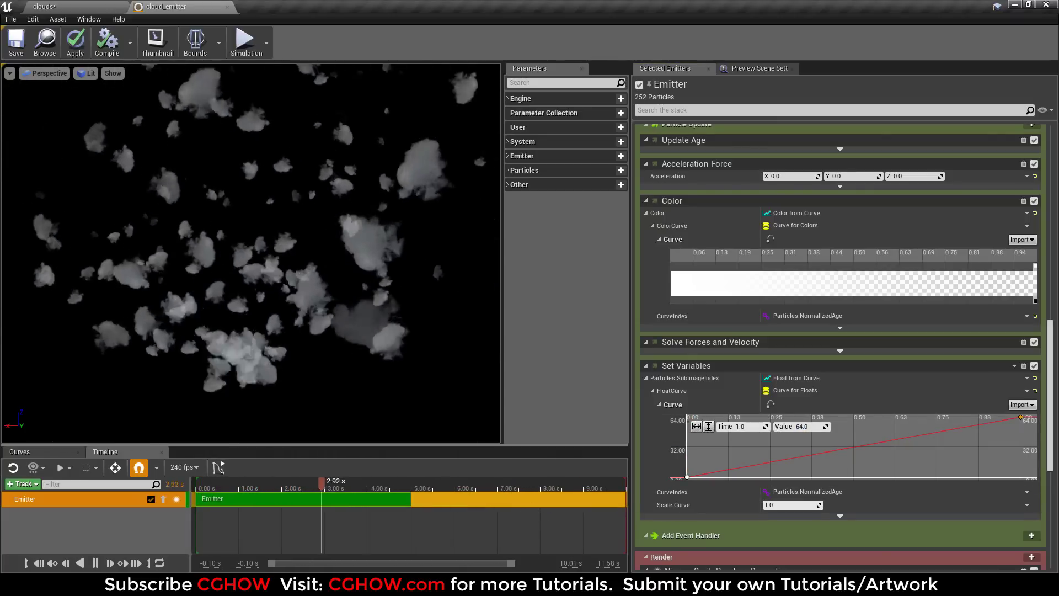
Try a NormalizedAngle range of 10 to 100 for the sprite rotation, and also a minimum of 100
{"action": "scroll", "coordinate": [797, 336], "scroll_direction": "up", "scroll_amount": 5}
{"action": "scroll", "coordinate": [797, 336], "scroll_direction": "up", "scroll_amount": 6}
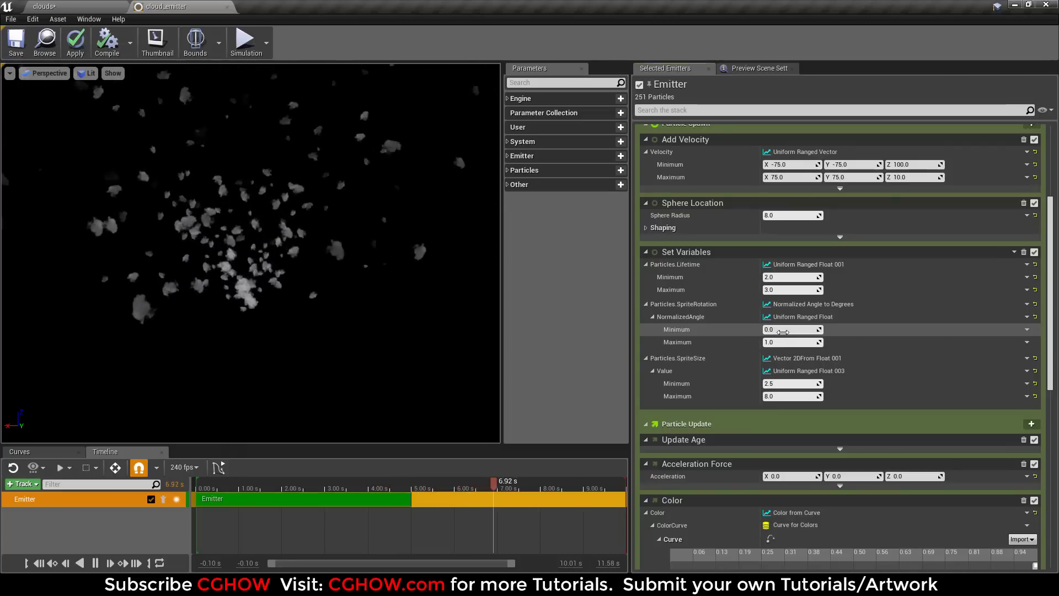
{"action": "left_click", "coordinate": [783, 331]}
{"action": "type", "text": "10"}
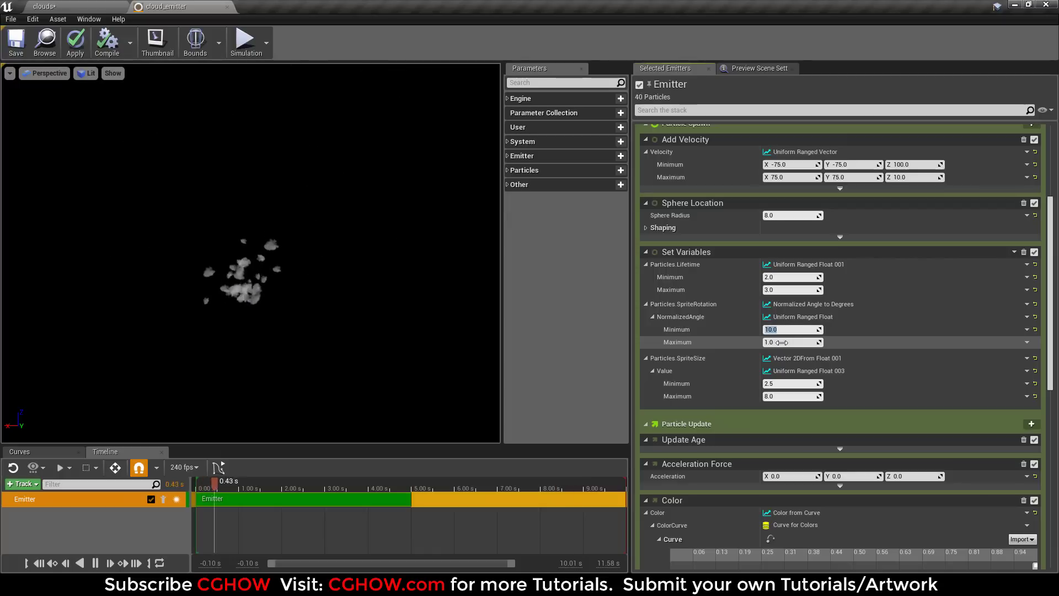
{"action": "left_click", "coordinate": [782, 343]}
{"action": "type", "text": "100"}
{"action": "key", "text": "Return"}
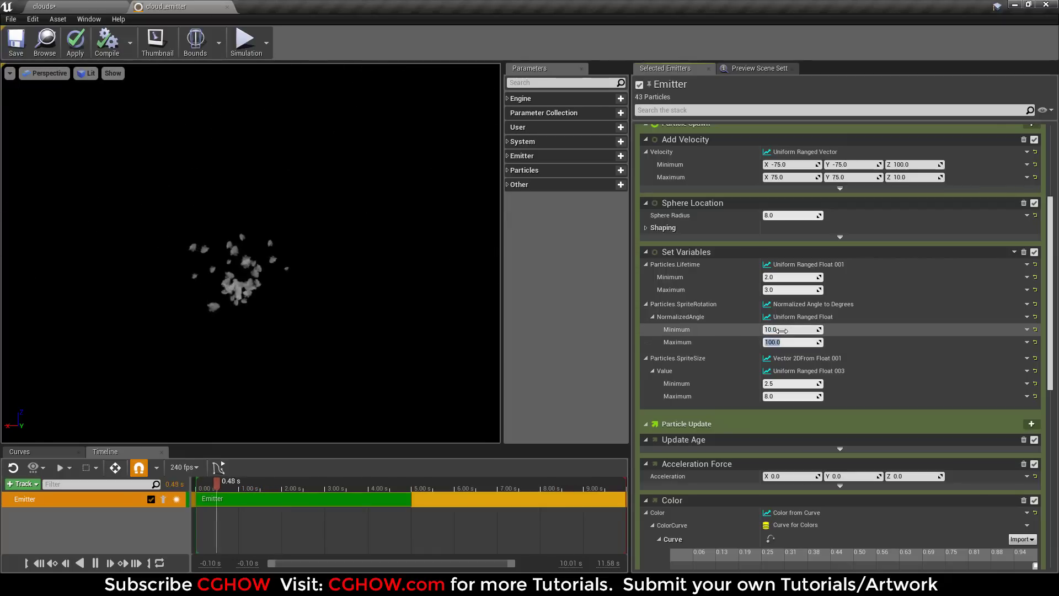
{"action": "left_click", "coordinate": [781, 329]}
{"action": "type", "text": "100"}
{"action": "left_click", "coordinate": [787, 343]}
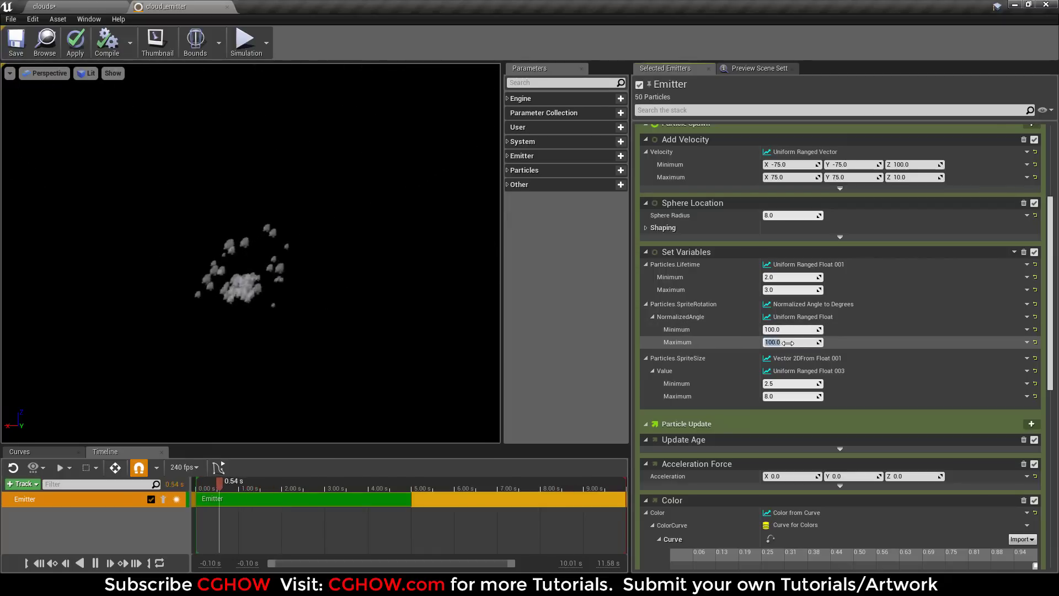
Set both the minimum and the maximum of the sprite rotation's NormalizedAngle to 1
{"action": "left_click", "coordinate": [783, 330]}
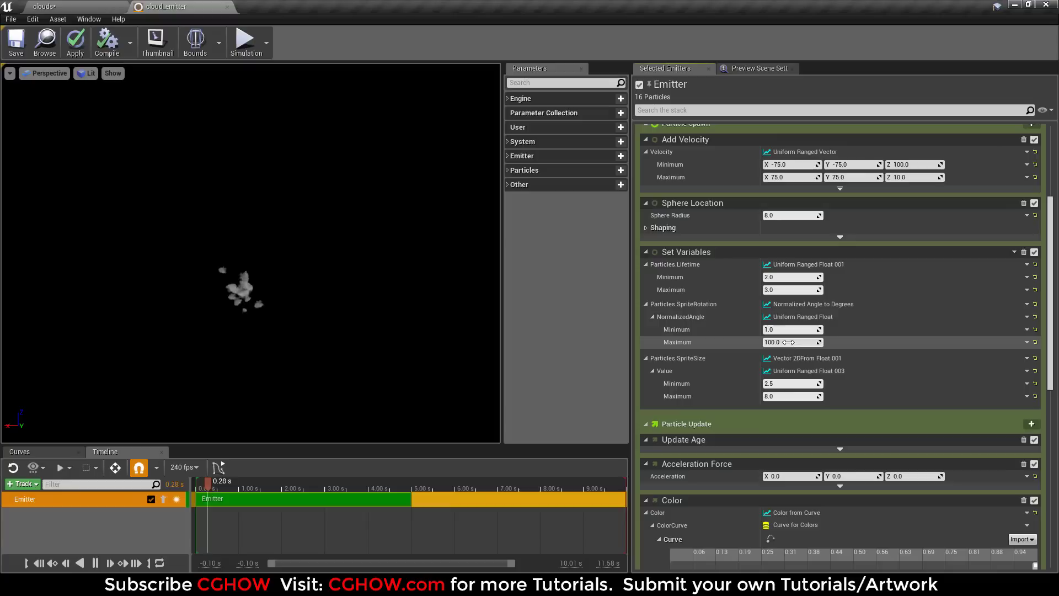
{"action": "left_click", "coordinate": [789, 342]}
{"action": "type", "text": "1"}
{"action": "key", "text": "Return"}
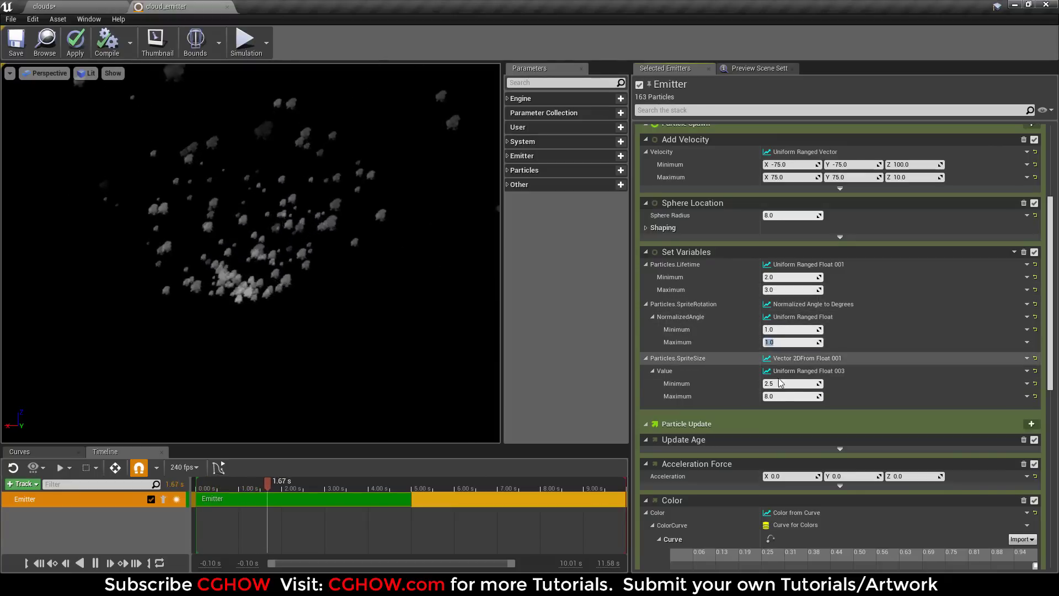
Set the particle sprite size range to a minimum of 50 and a maximum of 200
{"action": "left_click", "coordinate": [780, 383]}
{"action": "type", "text": "5"}
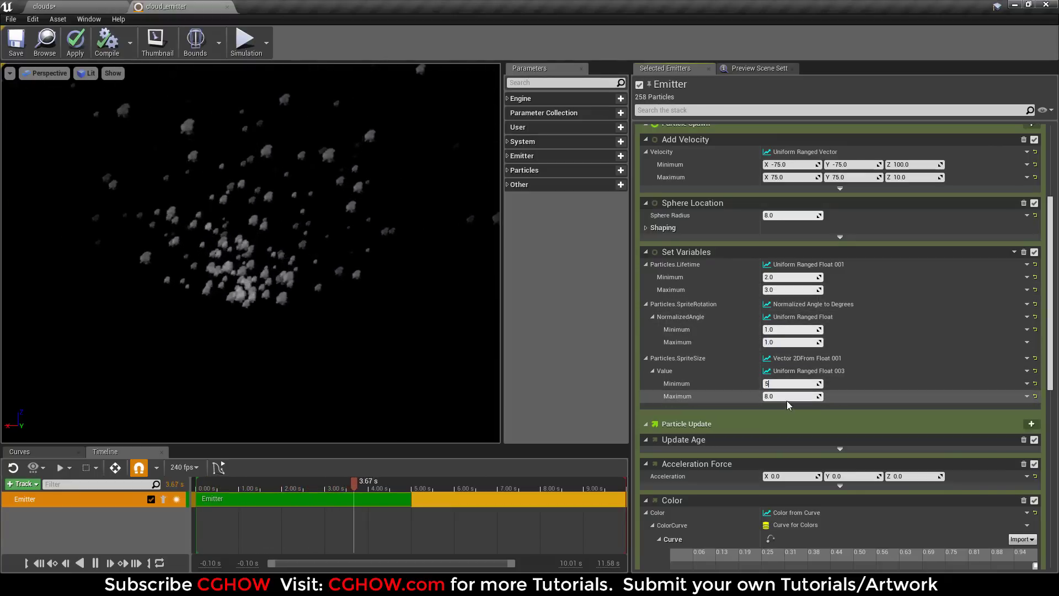
{"action": "type", "text": "0"}
{"action": "key", "text": "Tab"}
{"action": "type", "text": "200"}
{"action": "key", "text": "Return"}
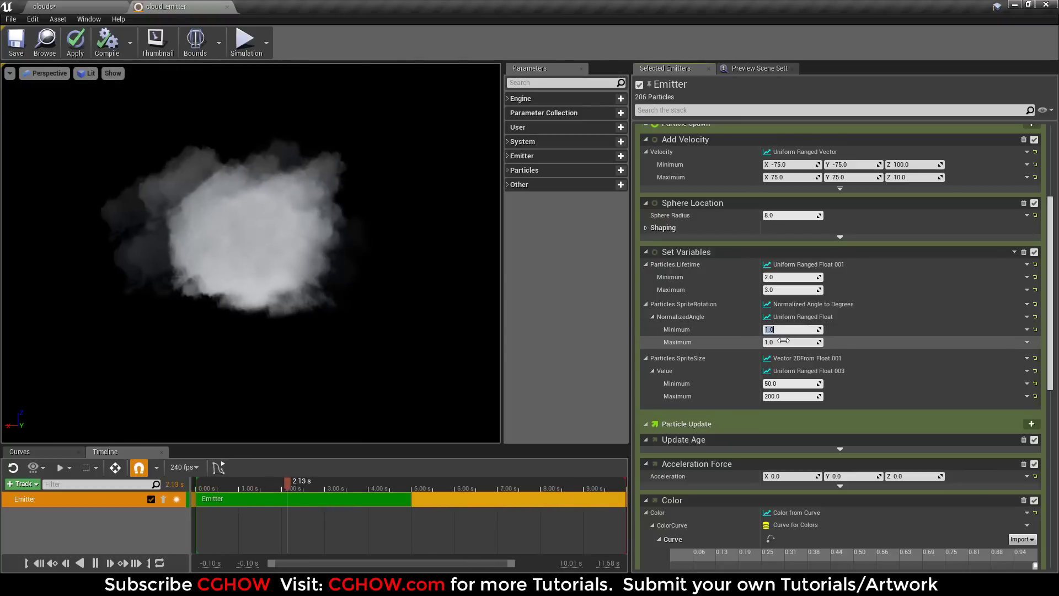
Set the minimum of the sprite rotation's NormalizedAngle to -1 and check the particle preview
{"action": "type", "text": "-1.0"}
{"action": "key", "text": "Return"}
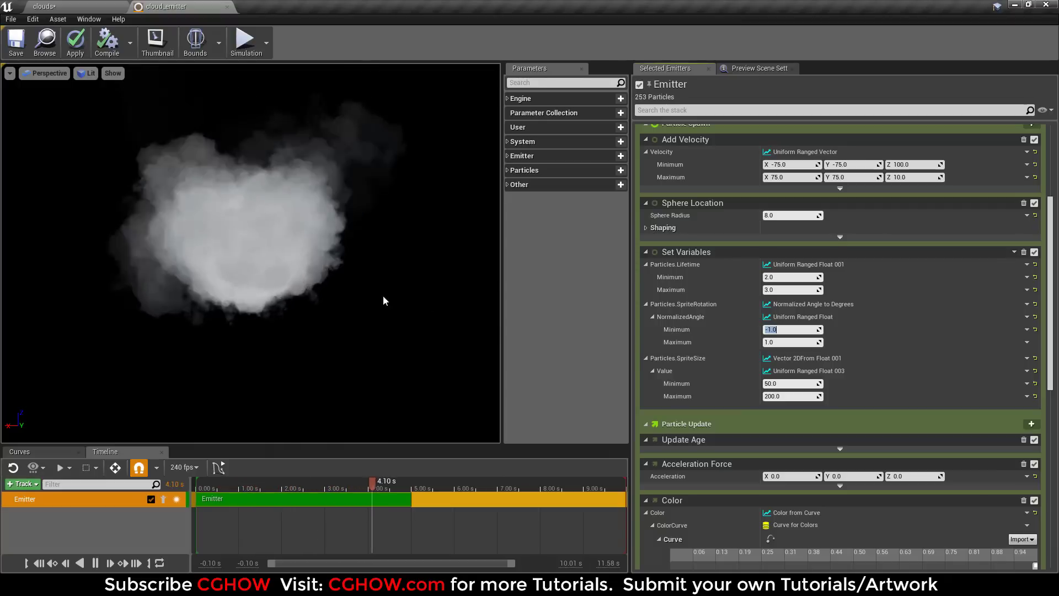
{"action": "left_click_drag", "start_coordinate": [383, 300], "coordinate": [171, 300]}
Replace the Sphere Location module in Particle Spawn with a Cylinder Location with a height of about 59 and a radius of about 1165
{"action": "scroll", "coordinate": [704, 367], "scroll_direction": "down", "scroll_amount": 3}
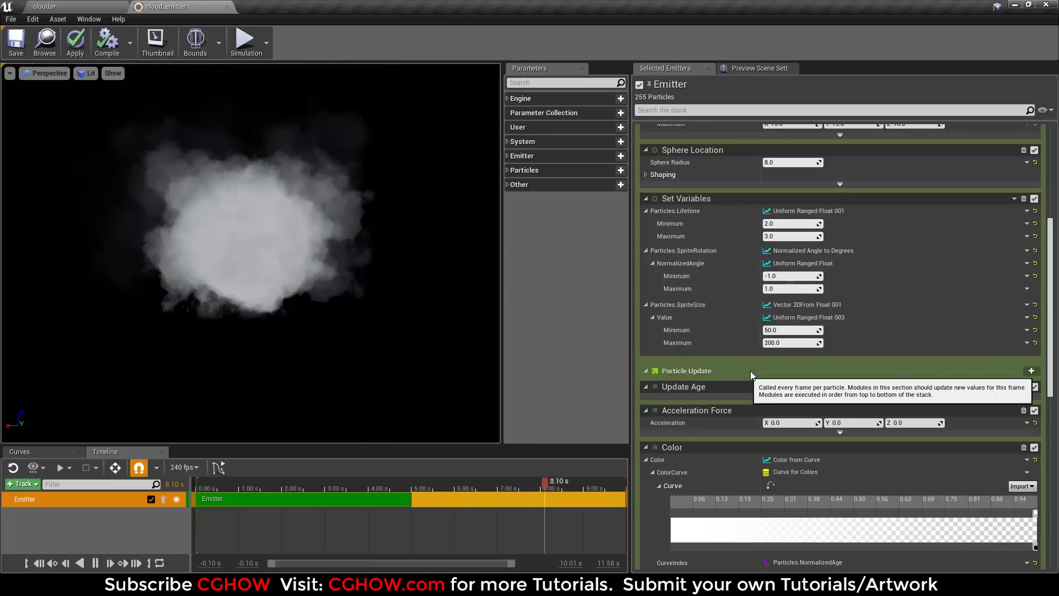
{"action": "scroll", "coordinate": [741, 293], "scroll_direction": "down", "scroll_amount": 3}
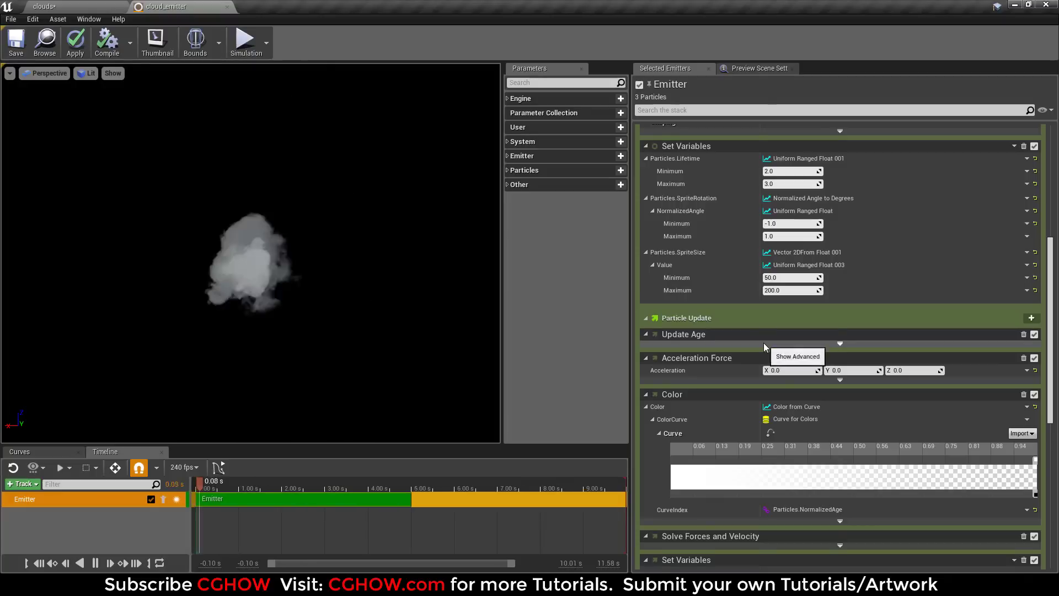
{"action": "scroll", "coordinate": [764, 343], "scroll_direction": "up", "scroll_amount": 3}
{"action": "scroll", "coordinate": [764, 342], "scroll_direction": "up", "scroll_amount": 4}
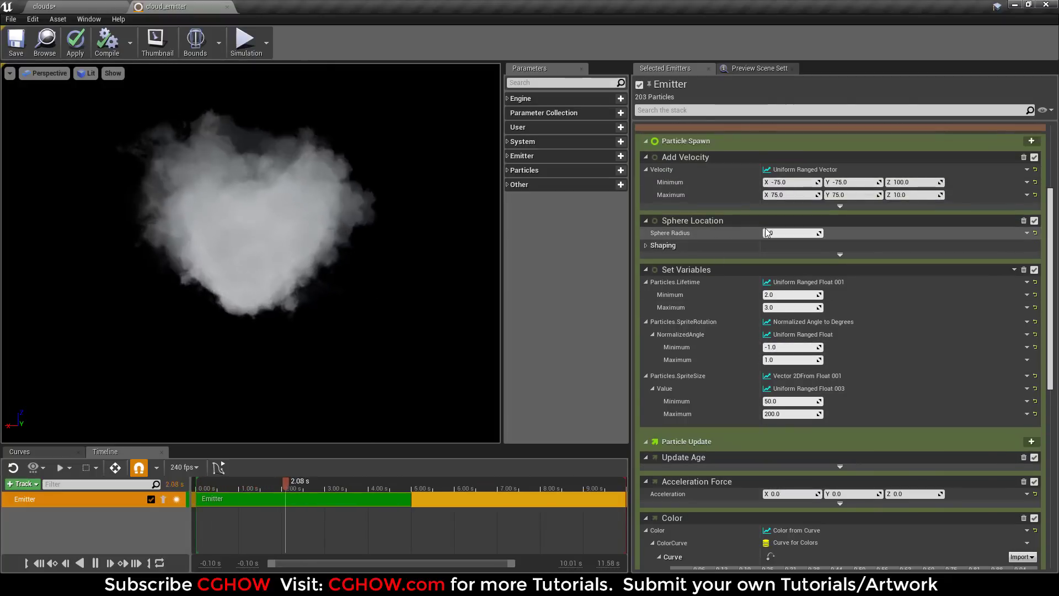
{"action": "left_click", "coordinate": [1024, 220]}
{"action": "left_click", "coordinate": [1031, 140]}
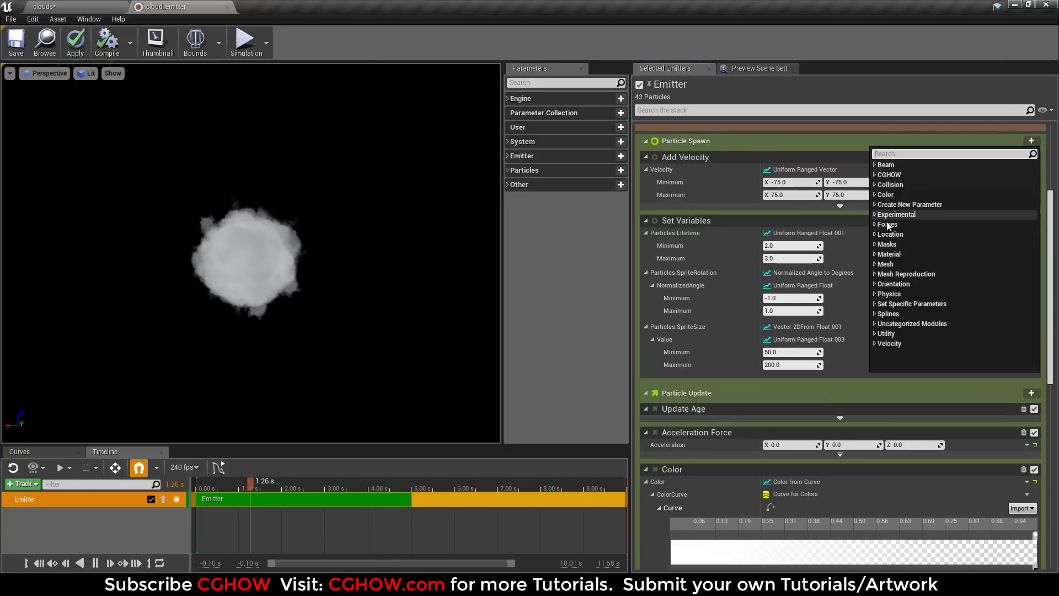
{"action": "left_click", "coordinate": [875, 234]}
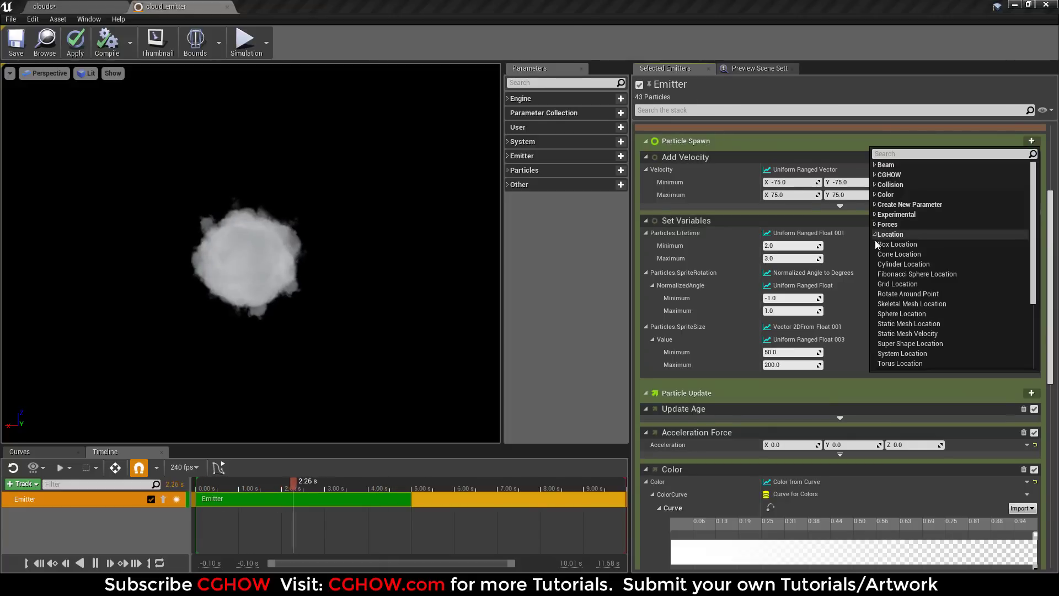
{"action": "left_click", "coordinate": [912, 264]}
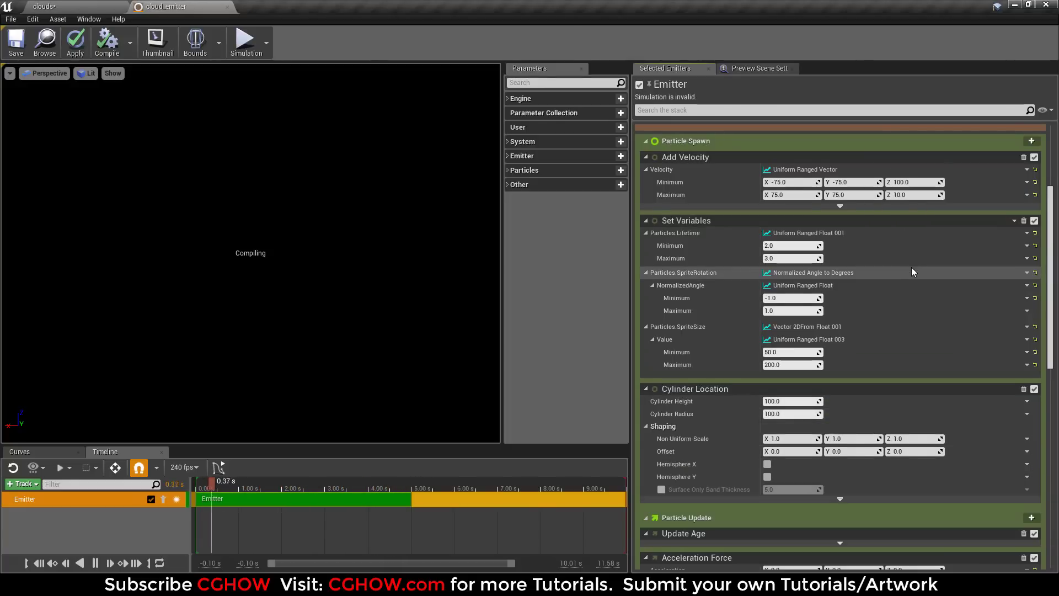
{"action": "scroll", "coordinate": [740, 433], "scroll_direction": "down", "scroll_amount": 3}
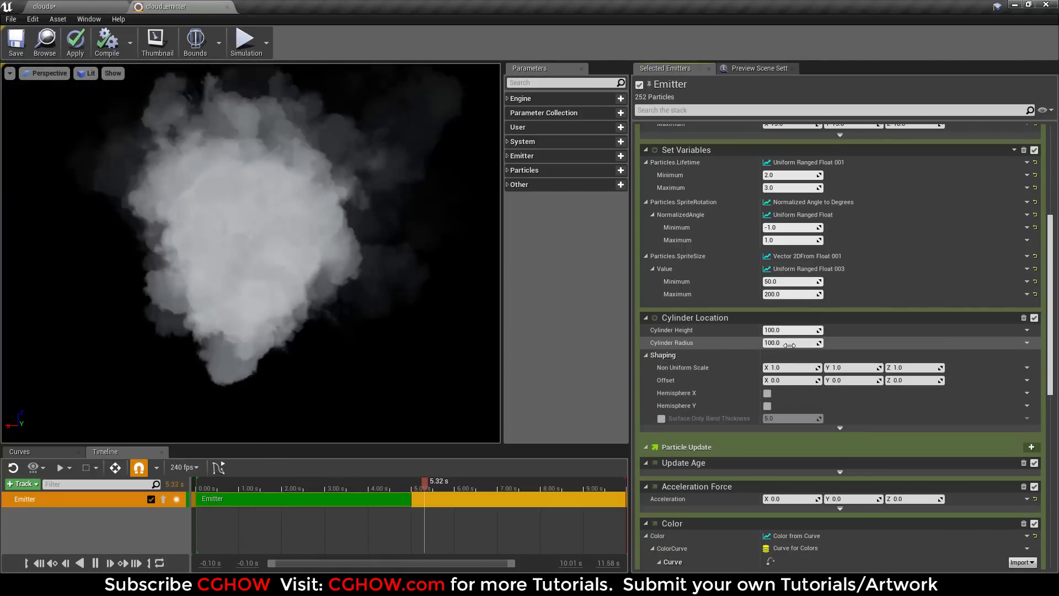
{"action": "mouse_move", "coordinate": [790, 345]}
{"action": "left_mouse_down"}
{"action": "mouse_move", "coordinate": [844, 345]}
{"action": "mouse_move", "coordinate": [788, 332]}
{"action": "left_mouse_up"}
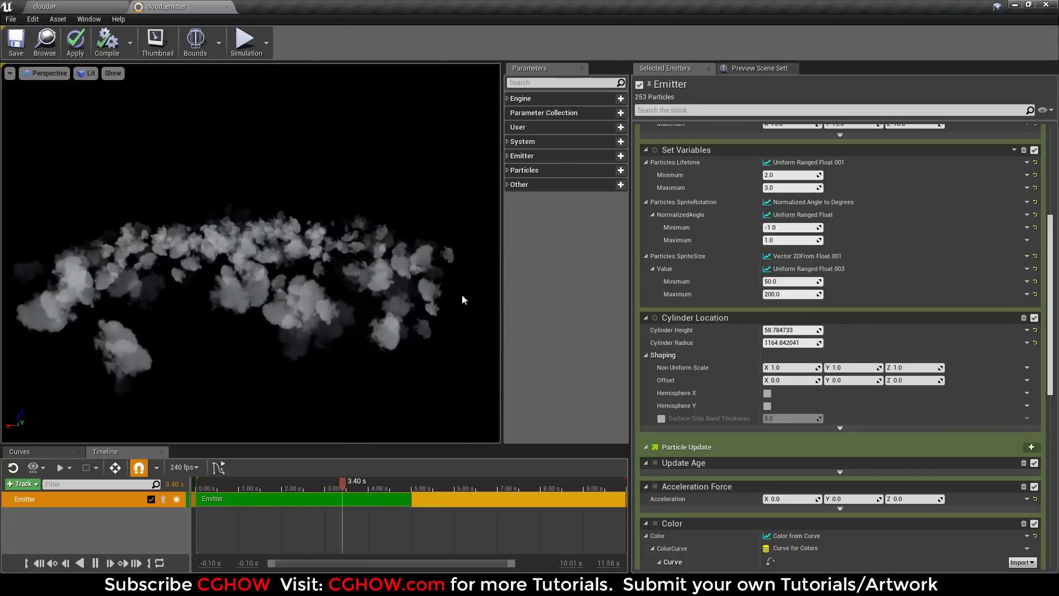
Set the emitter's SpawnRate to 1000 and save the emitter
{"action": "scroll", "coordinate": [805, 307], "scroll_direction": "up", "scroll_amount": 6}
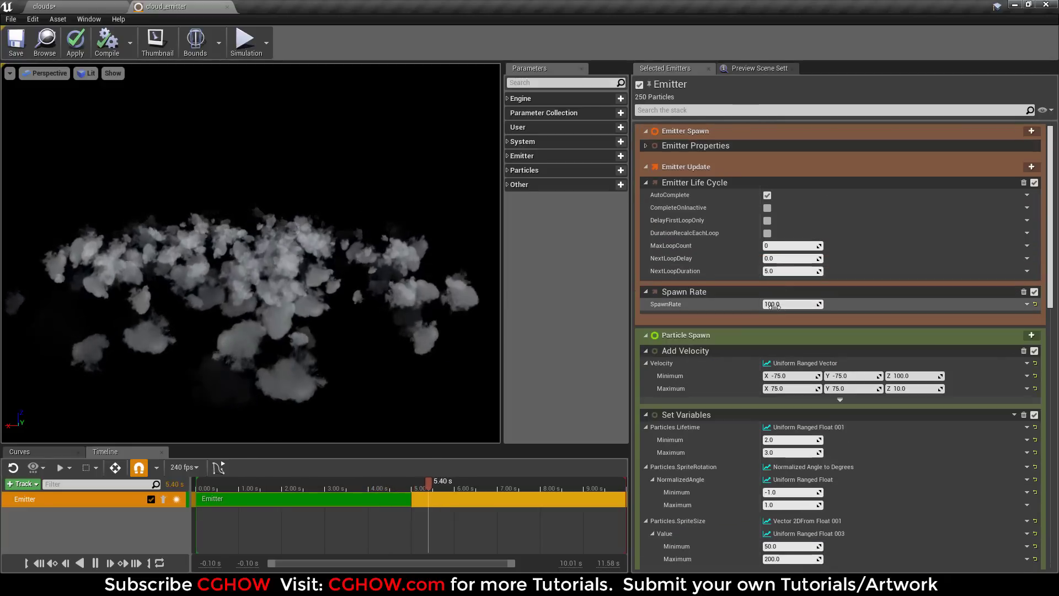
{"action": "left_click", "coordinate": [773, 304]}
{"action": "type", "text": "1"}
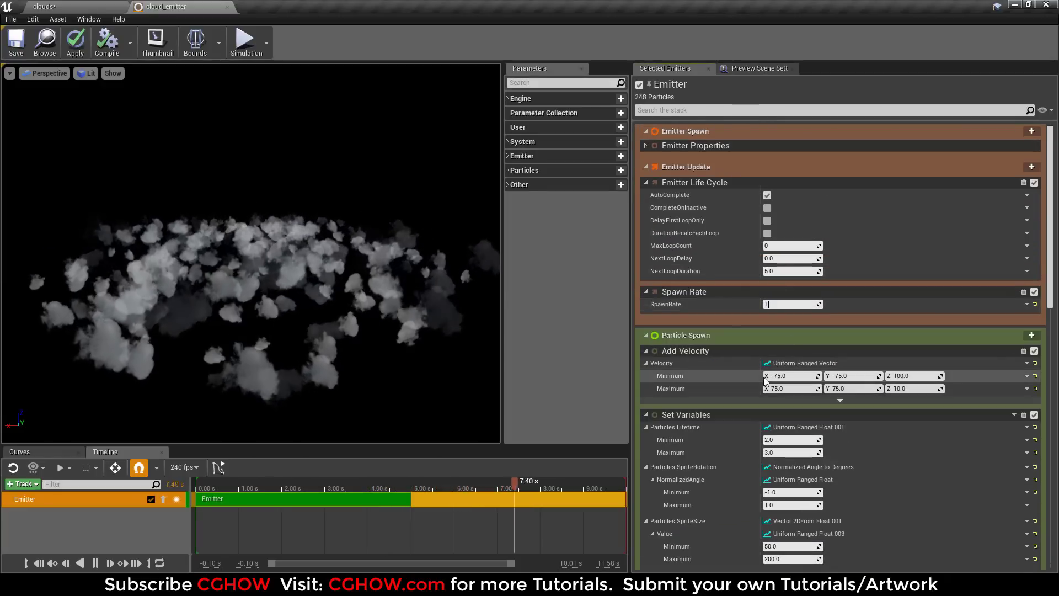
{"action": "type", "text": "000"}
{"action": "key", "text": "Return"}
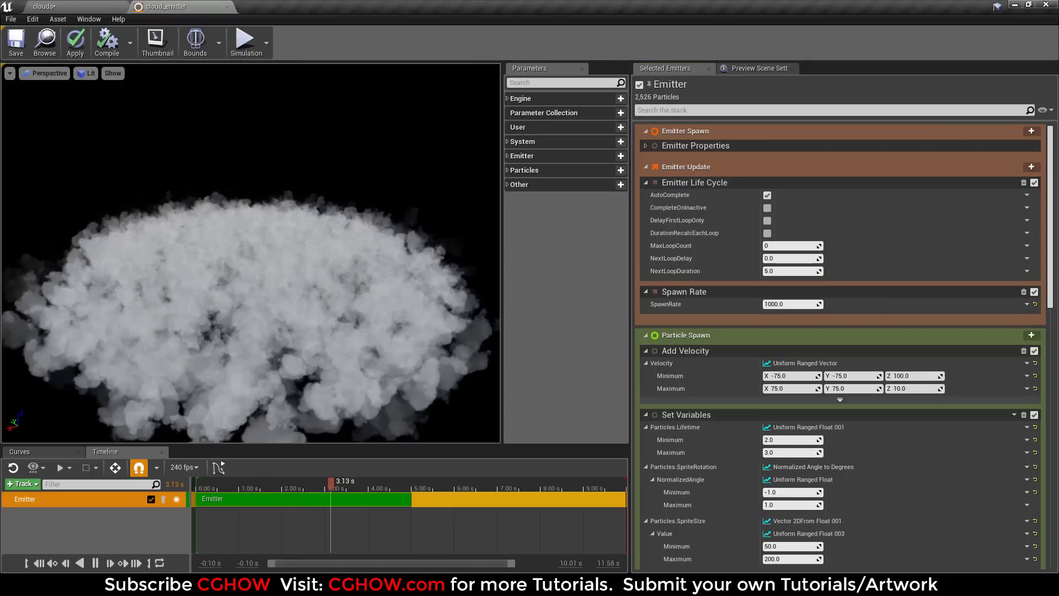
{"action": "left_click", "coordinate": [22, 51]}
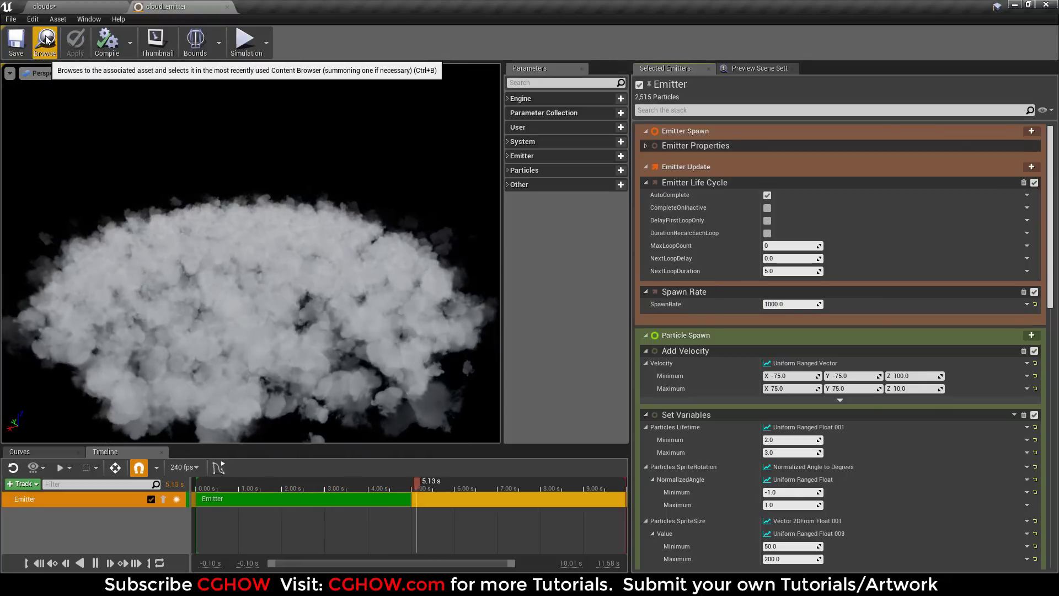
Browse to the emitter's asset folder and try to place cloud_emitter directly in the level
{"action": "left_click", "coordinate": [47, 39]}
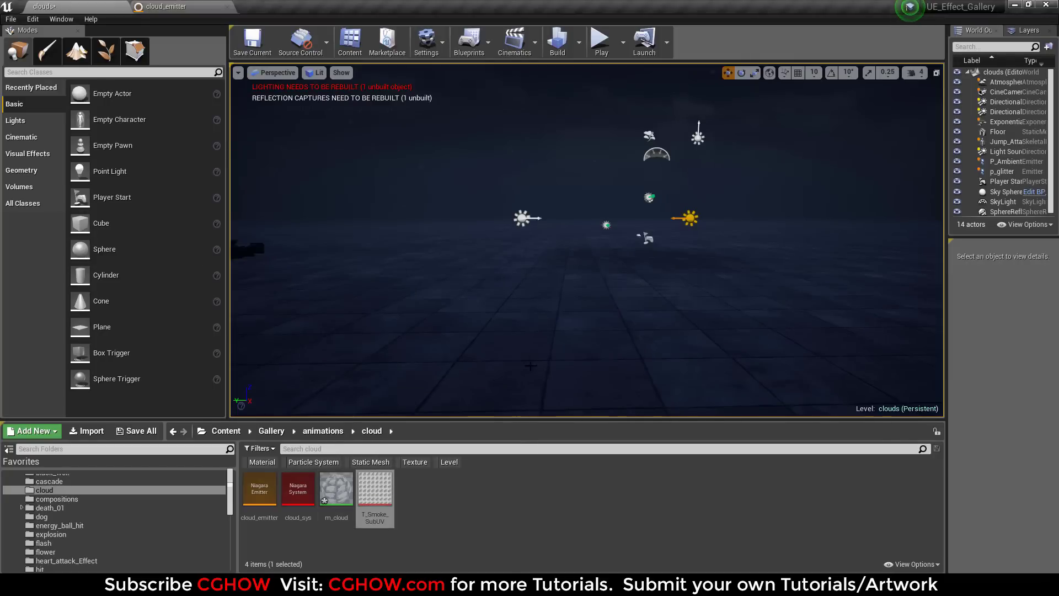
{"action": "left_click_drag", "start_coordinate": [263, 499], "coordinate": [598, 319]}
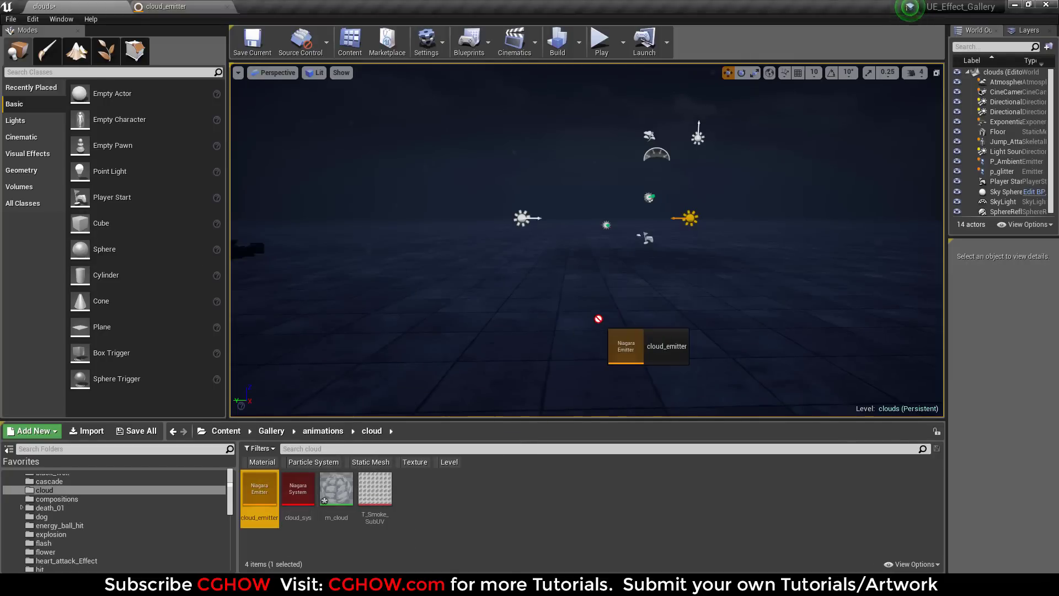
{"action": "left_click_drag", "start_coordinate": [233, 494], "coordinate": [250, 492]}
Open the cloud_sys Niagara system, add cloud_emitter to it as an emitter track, and save the system
{"action": "left_click", "coordinate": [305, 484]}
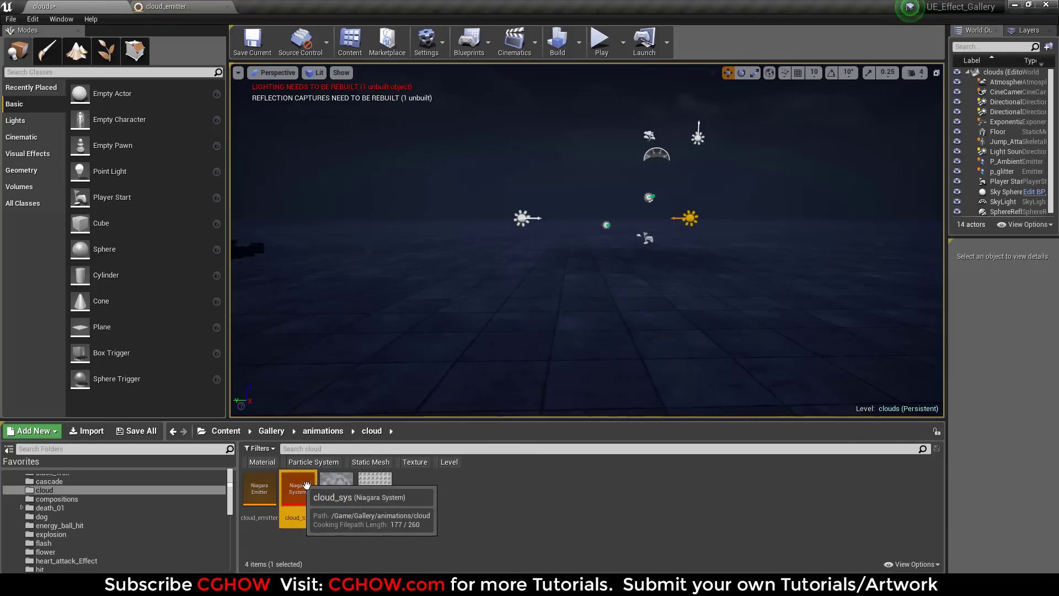
{"action": "double_click", "coordinate": [299, 498]}
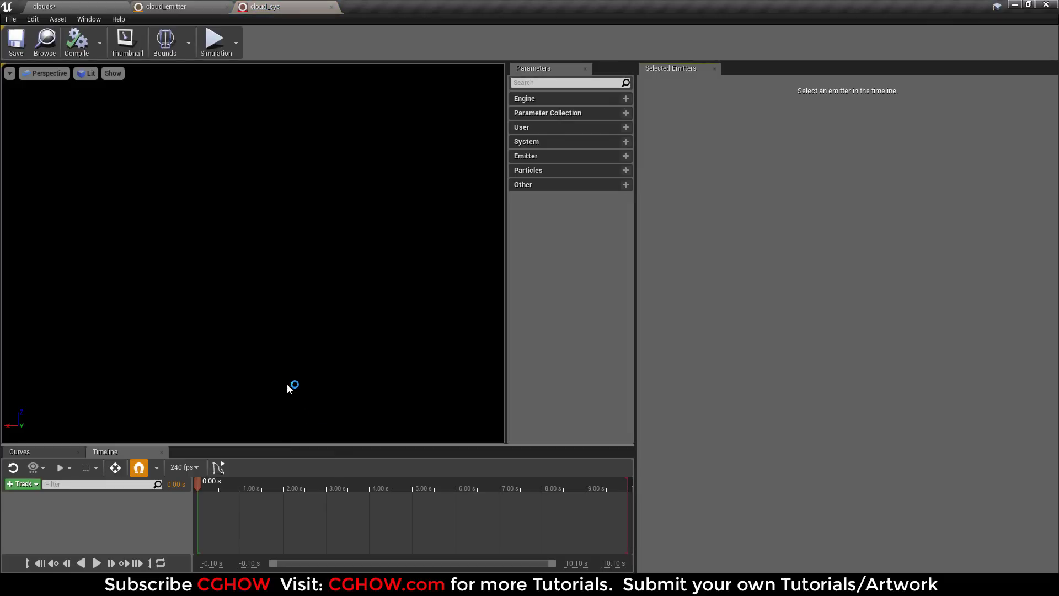
{"action": "left_click", "coordinate": [36, 485]}
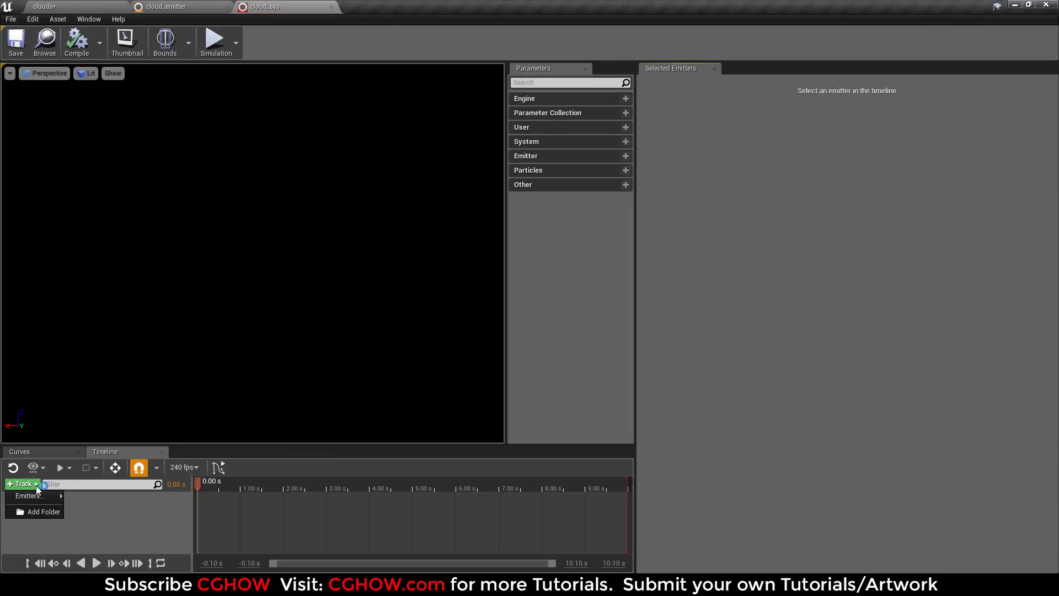
{"action": "mouse_move", "coordinate": [49, 498]}
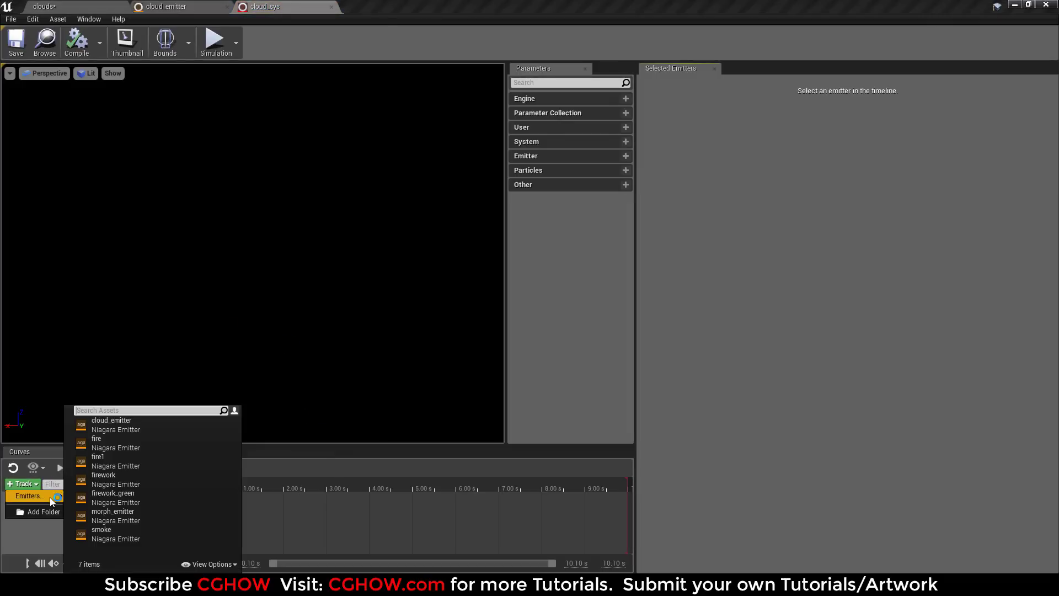
{"action": "left_click", "coordinate": [132, 424]}
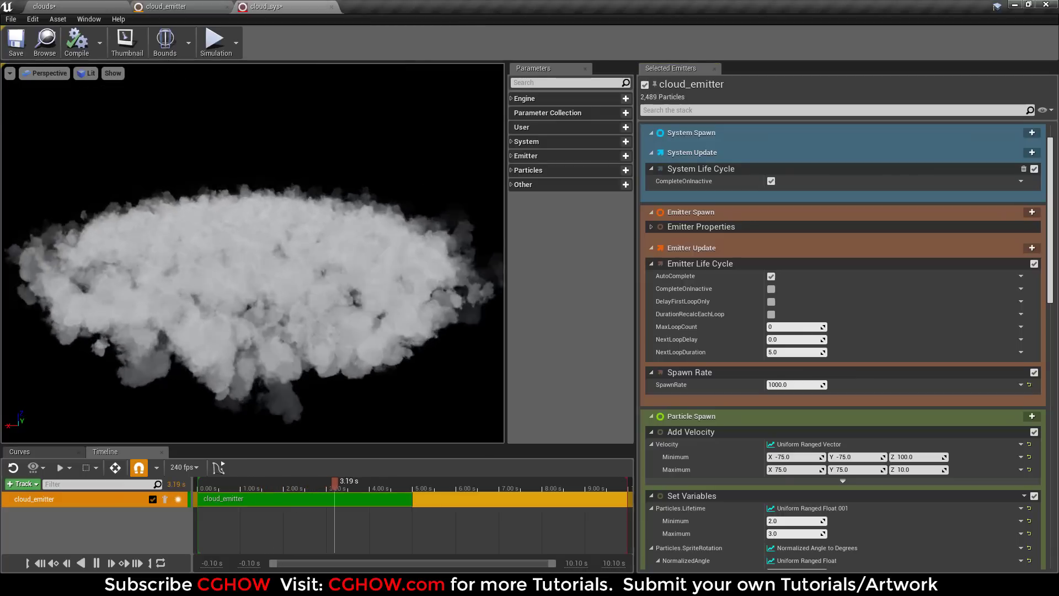
{"action": "left_click", "coordinate": [16, 43]}
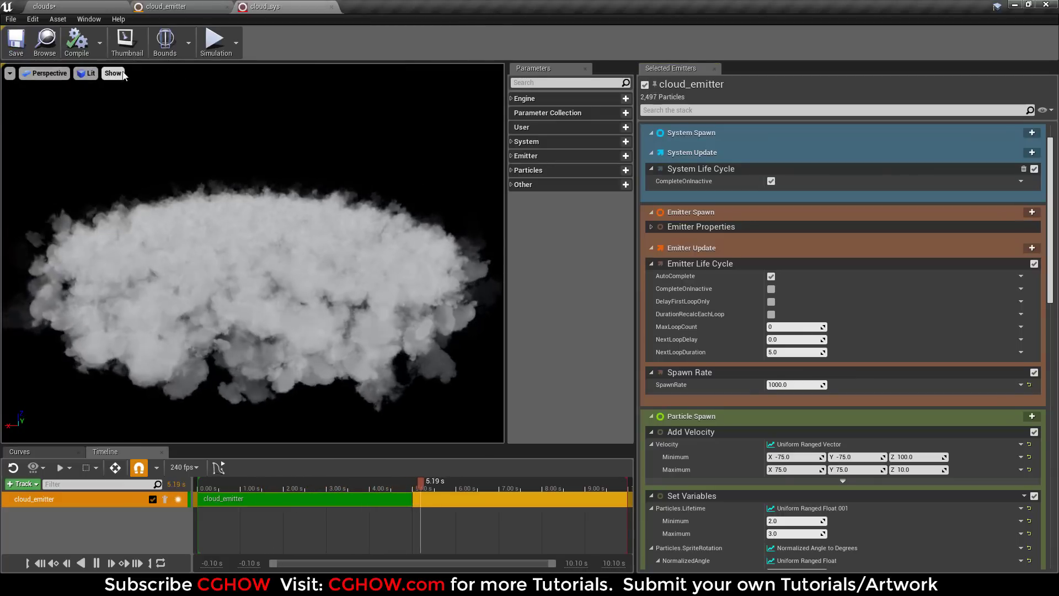
Return to the clouds level and place the cloud_sys system on the floor
{"action": "left_click", "coordinate": [51, 5]}
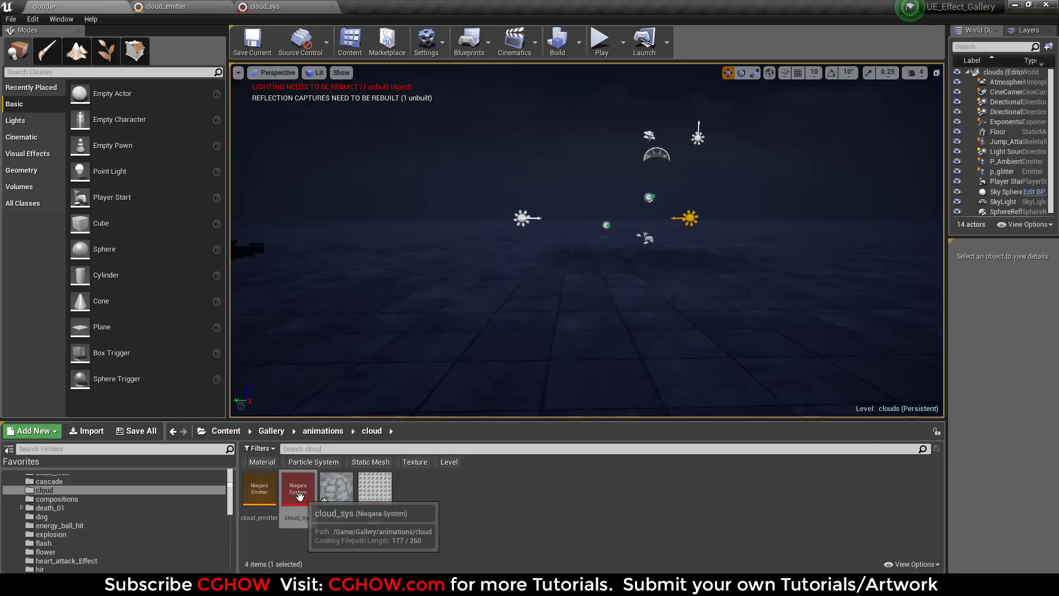
{"action": "left_click_drag", "start_coordinate": [568, 278], "coordinate": [567, 279]}
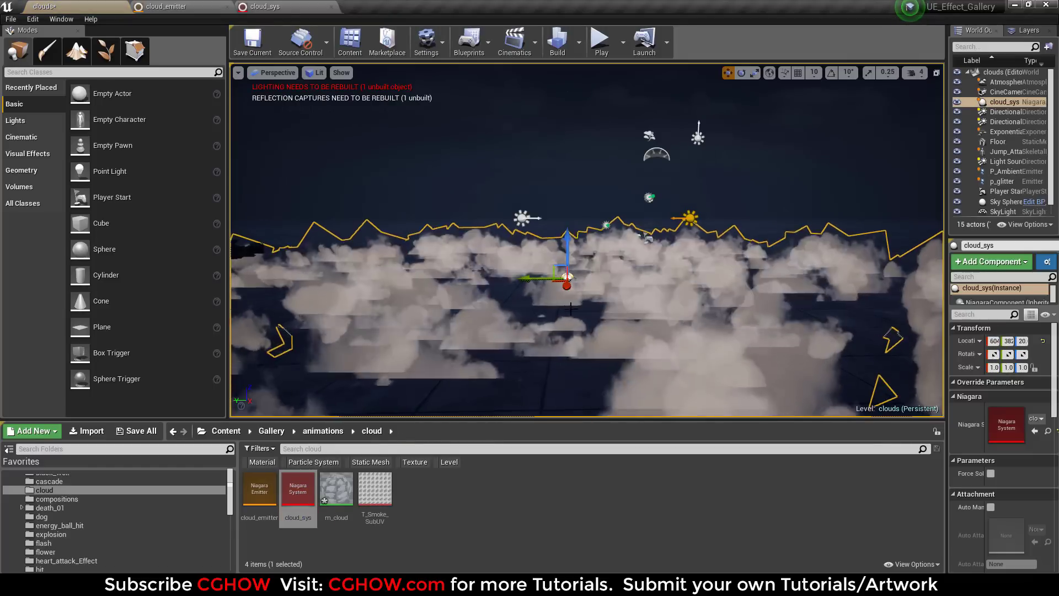
{"action": "scroll", "coordinate": [567, 278], "scroll_direction": "down", "scroll_amount": 2}
{"action": "left_click", "coordinate": [556, 174]}
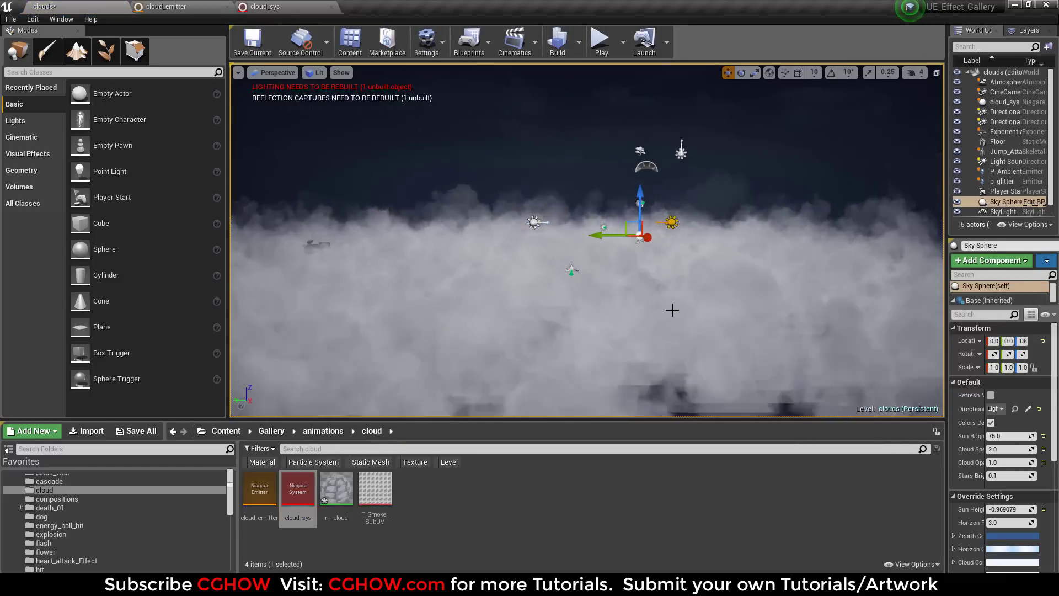
{"action": "scroll", "coordinate": [672, 307], "scroll_direction": "down", "scroll_amount": 3}
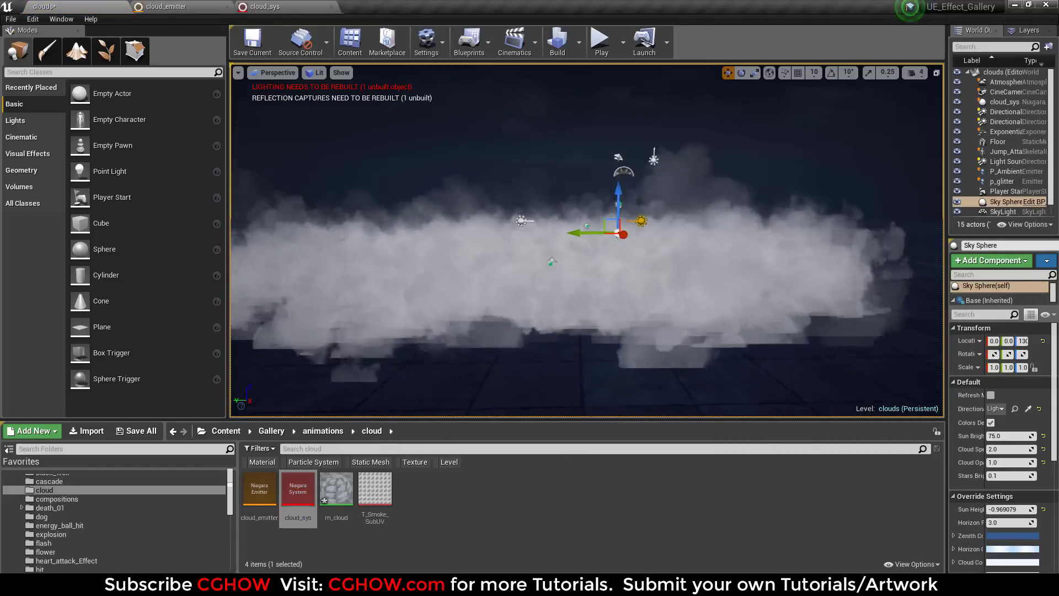
{"action": "scroll", "coordinate": [525, 323], "scroll_direction": "up", "scroll_amount": 3}
{"action": "key", "text": "a"}
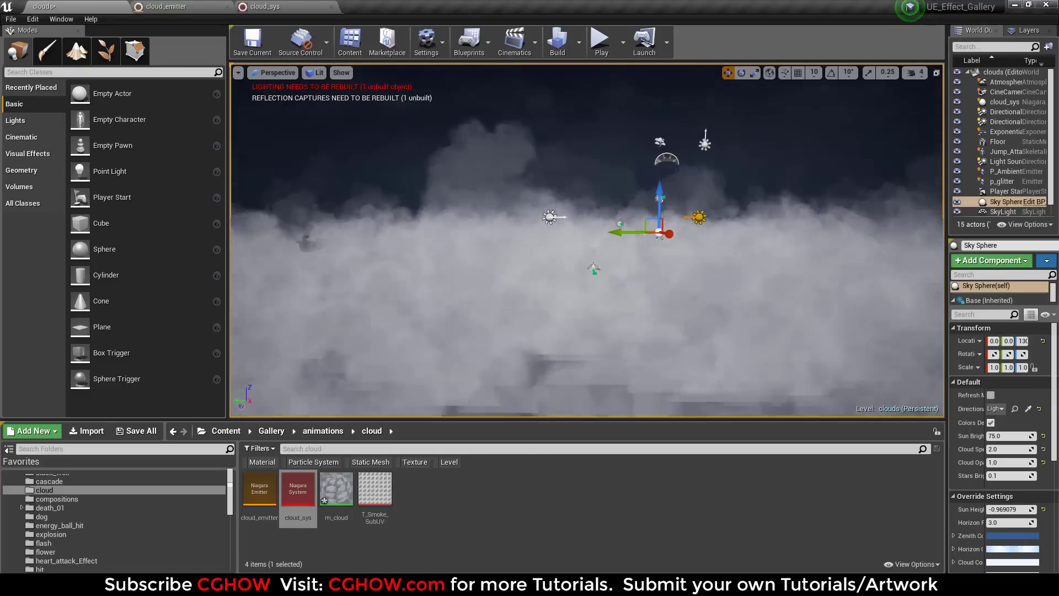
{"action": "scroll", "coordinate": [473, 351], "scroll_direction": "down", "scroll_amount": 3}
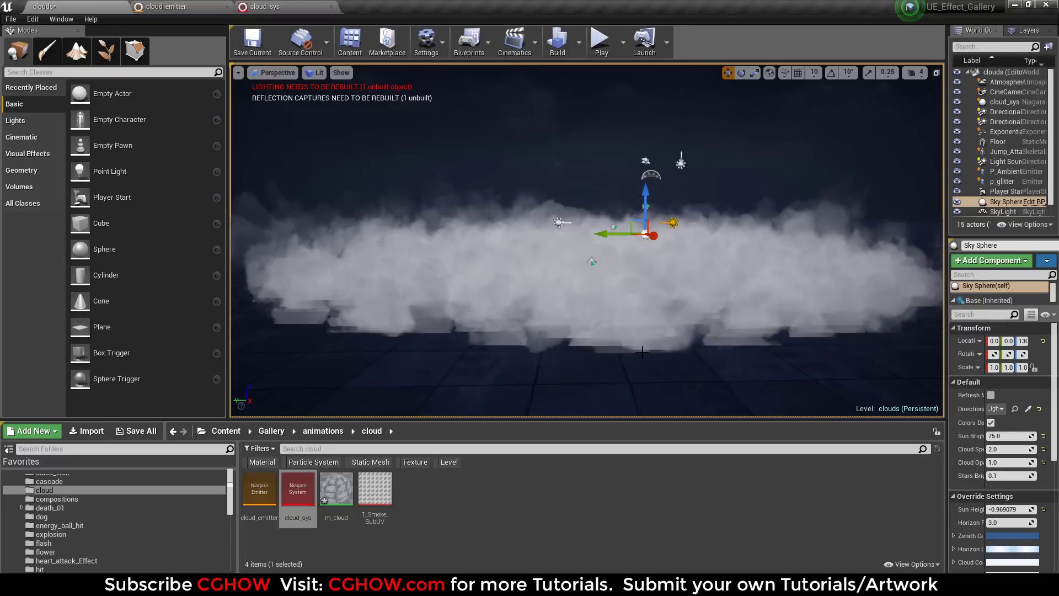
Open the m_cloud material and add a Depth Fade node below the Texture Sample and Multiply nodes
{"action": "left_click", "coordinate": [375, 490]}
{"action": "double_click", "coordinate": [344, 497]}
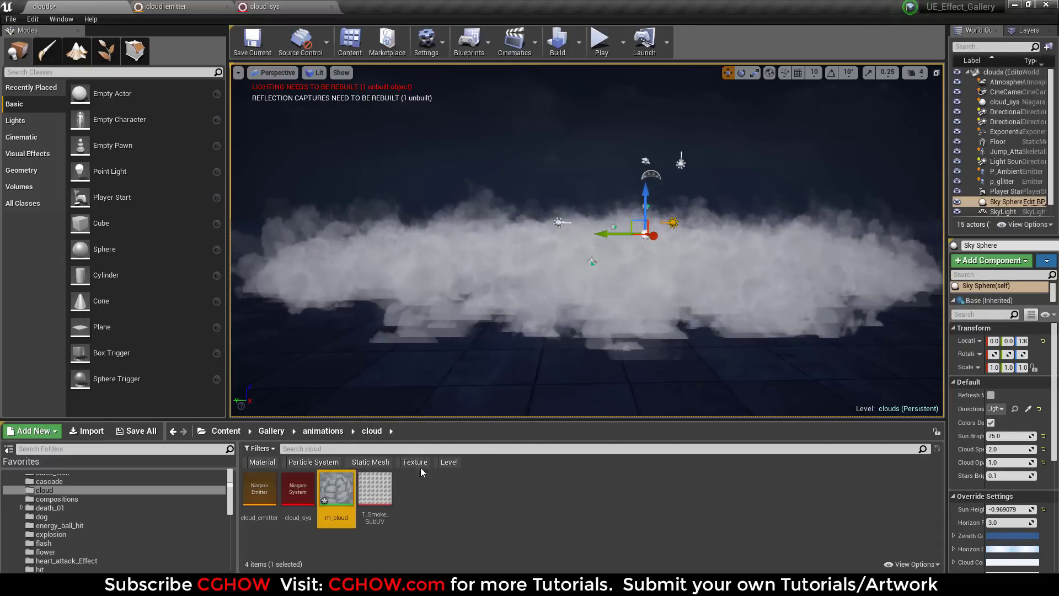
{"action": "right_click", "coordinate": [519, 312]}
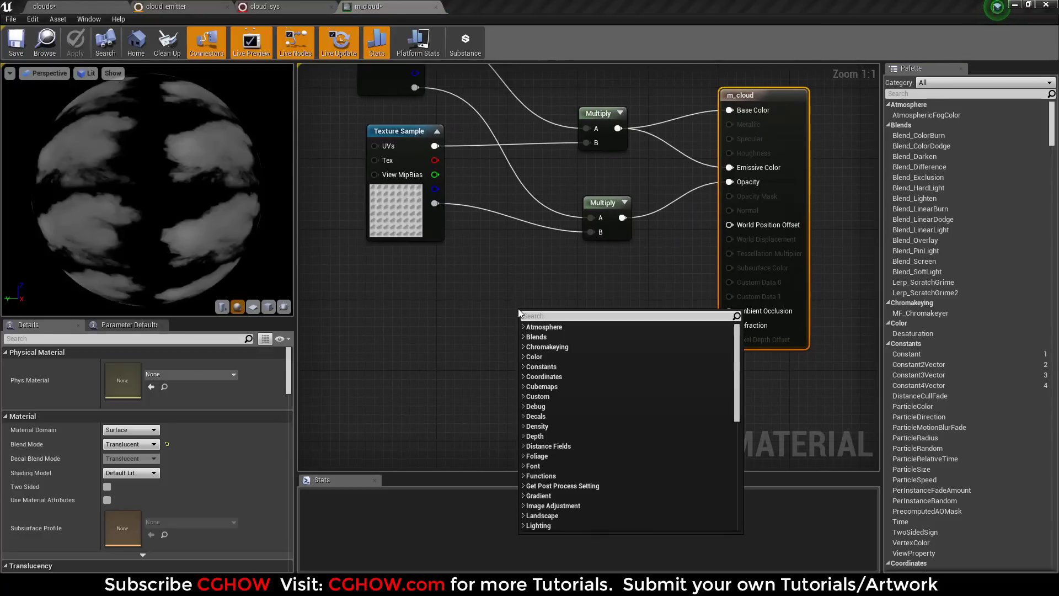
{"action": "type", "text": "dep"}
{"action": "left_click", "coordinate": [558, 354]}
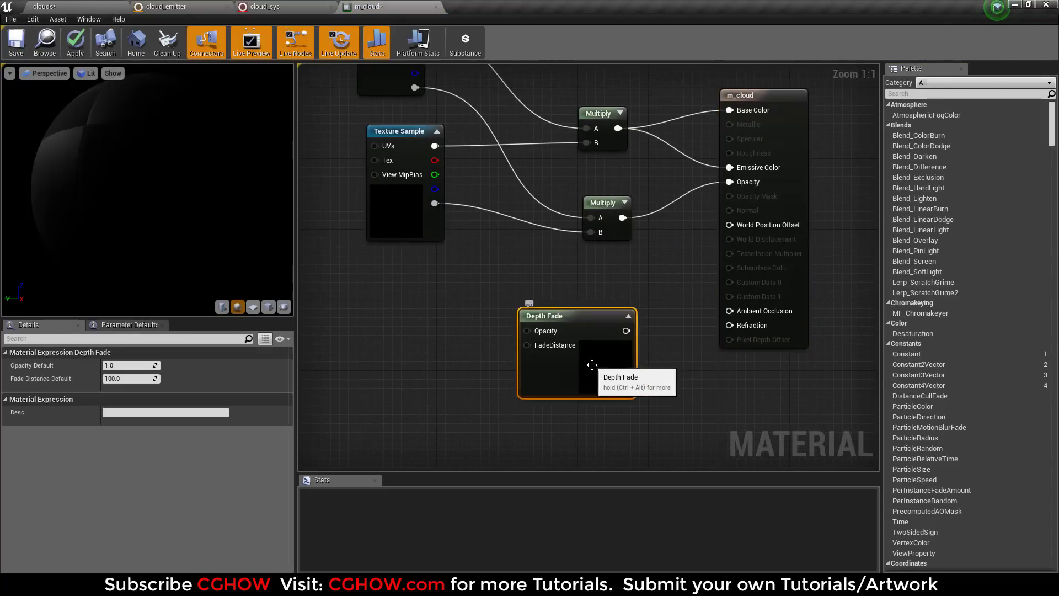
{"action": "left_click_drag", "start_coordinate": [591, 366], "coordinate": [555, 371]}
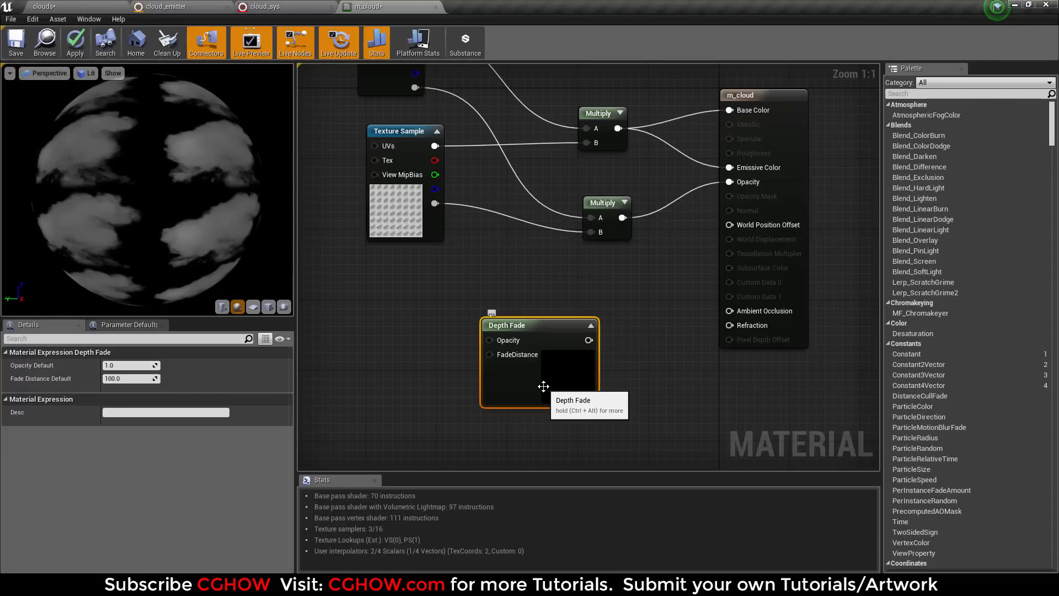
{"action": "left_click_drag", "start_coordinate": [551, 382], "coordinate": [508, 384]}
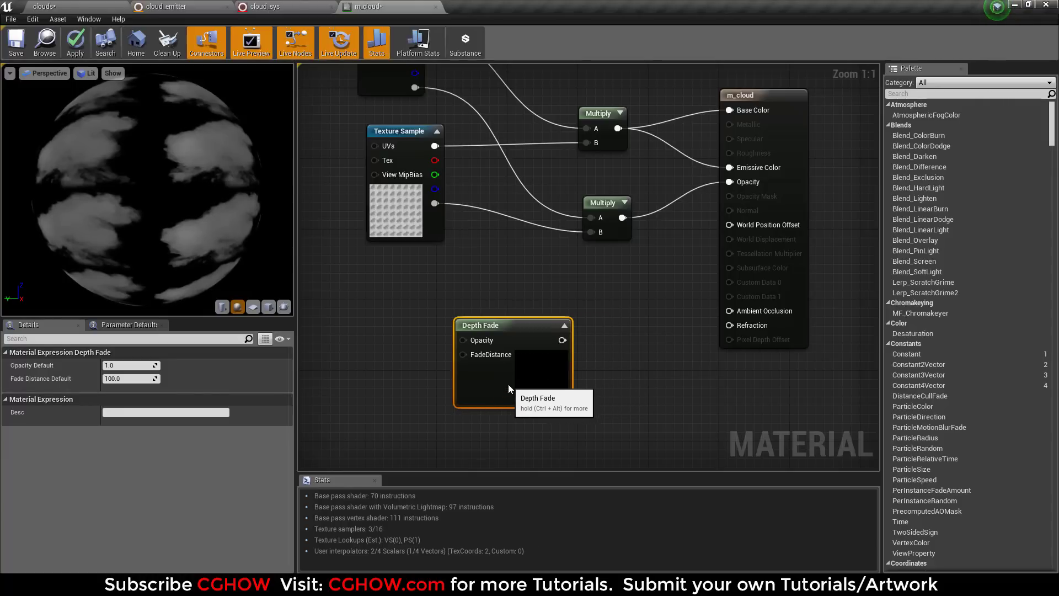
Multiply the existing opacity result by the Depth Fade output, connect it to m_cloud's Opacity, then save and close the material
{"action": "left_click", "coordinate": [614, 299]}
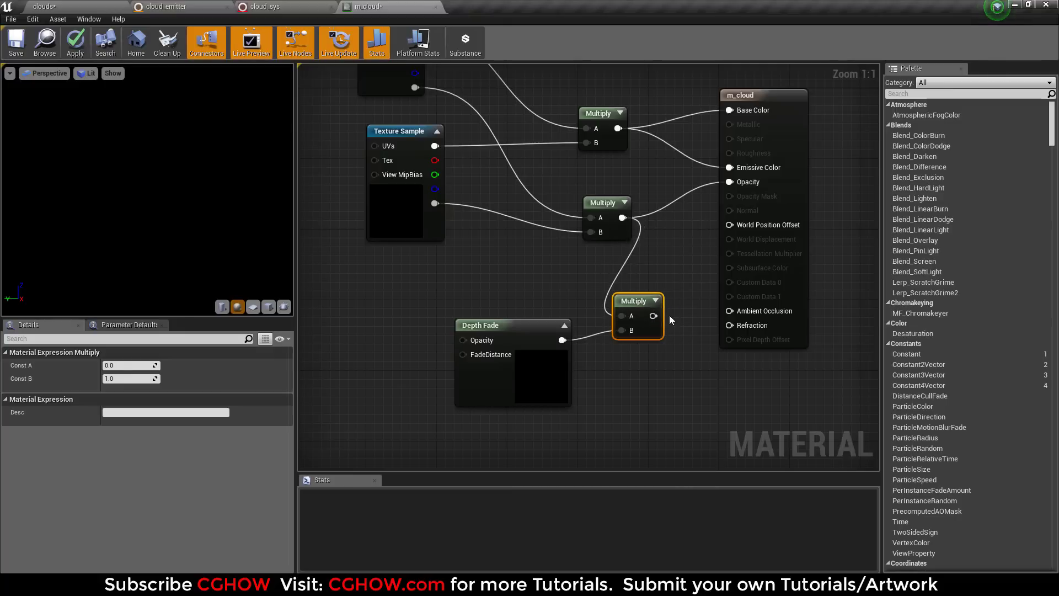
{"action": "left_click_drag", "start_coordinate": [653, 316], "coordinate": [736, 186]}
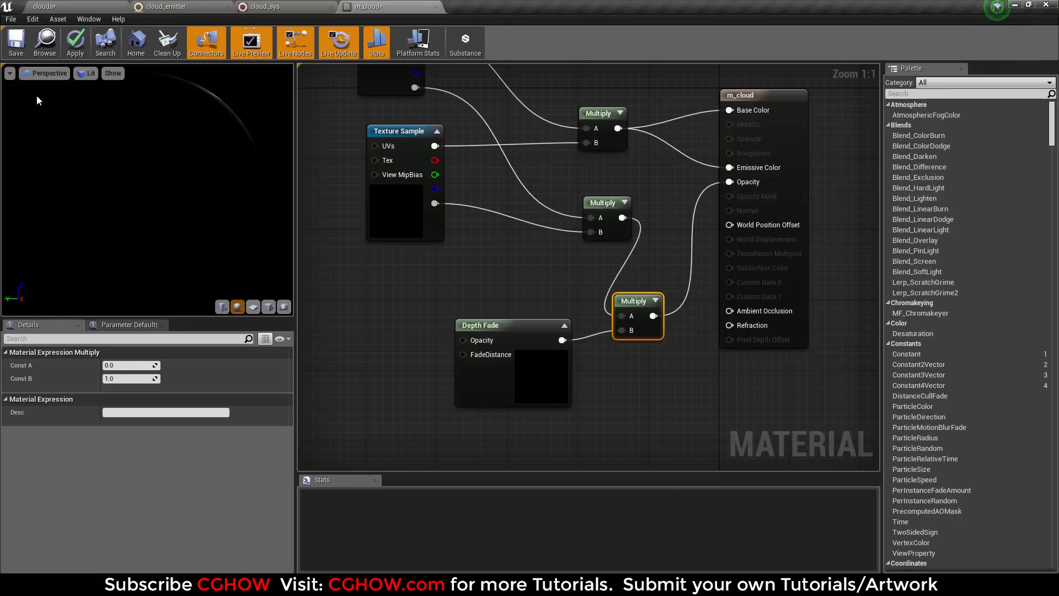
{"action": "key", "text": "ctrl+s"}
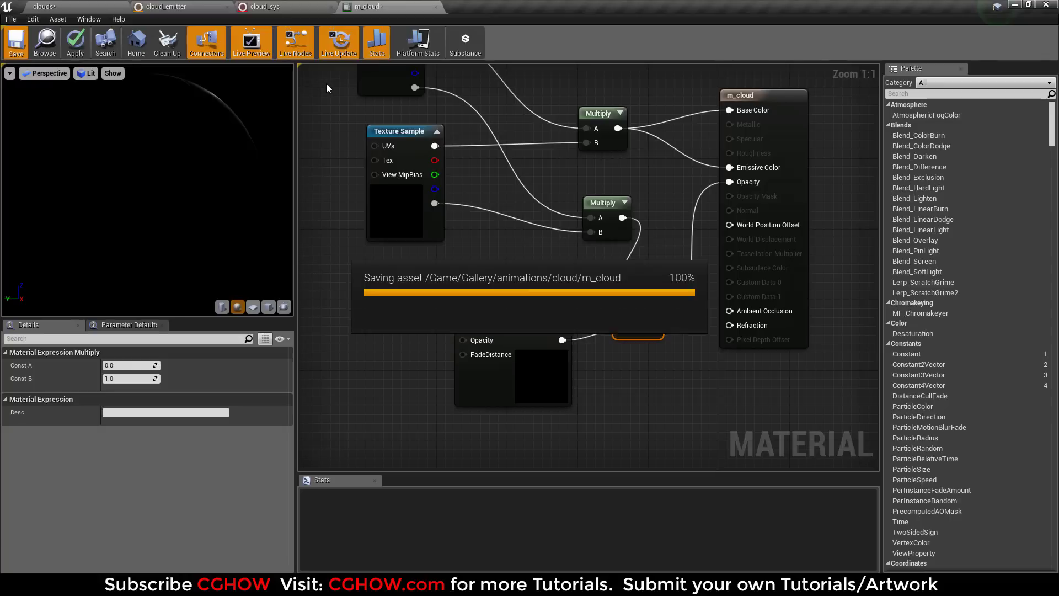
{"action": "left_click", "coordinate": [436, 7]}
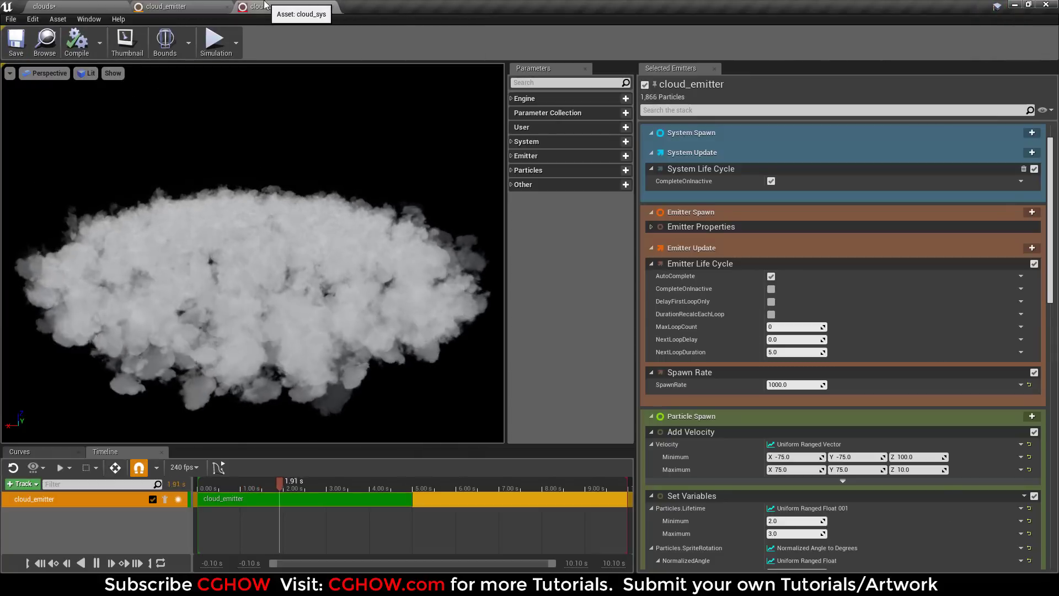
Check the cloud in the level, then set the SpawnRate of cloud_emitter to 2000
{"action": "left_click", "coordinate": [72, 6]}
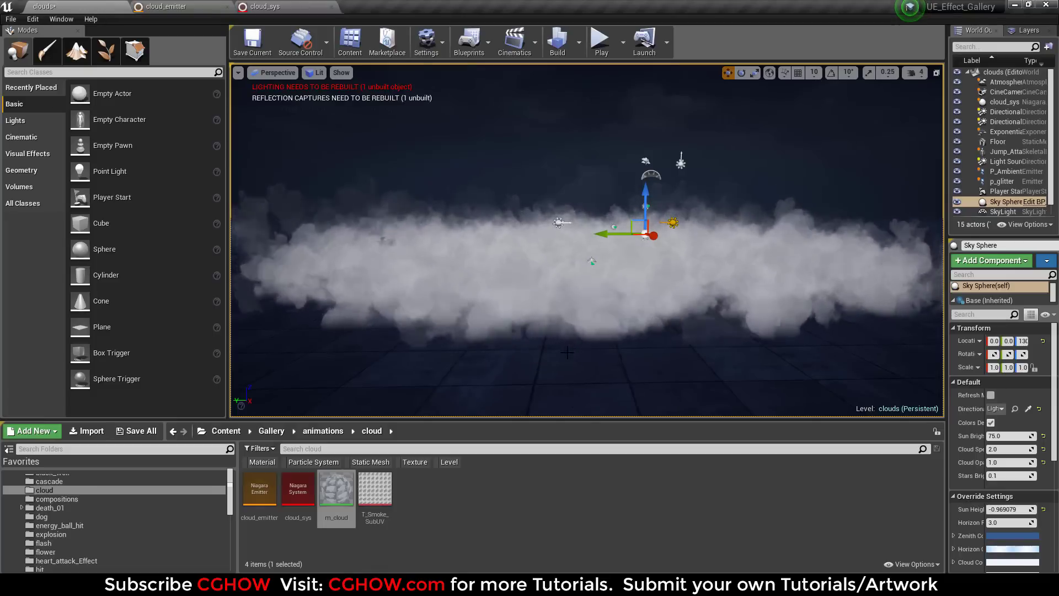
{"action": "left_click_drag", "start_coordinate": [538, 191], "coordinate": [538, 237], "text": "alt"}
{"action": "left_click", "coordinate": [538, 191]}
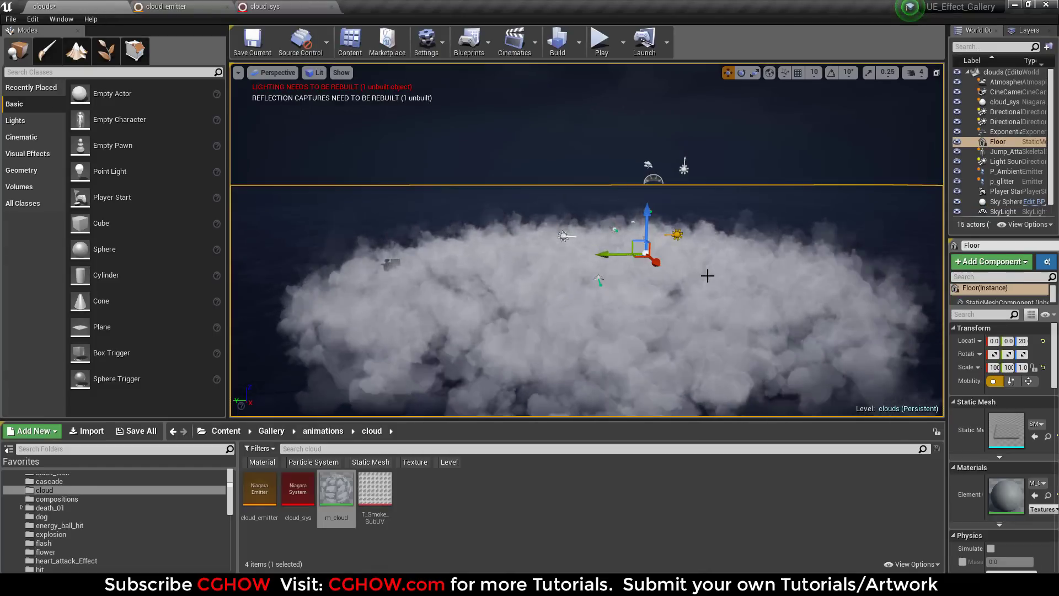
{"action": "scroll", "coordinate": [707, 274], "scroll_direction": "down", "scroll_amount": 3}
{"action": "mouse_move", "coordinate": [668, 315]}
{"action": "left_mouse_down", "text": "alt"}
{"action": "mouse_move", "coordinate": [669, 271]}
{"action": "mouse_move", "coordinate": [669, 303]}
{"action": "left_mouse_up", "text": "alt"}
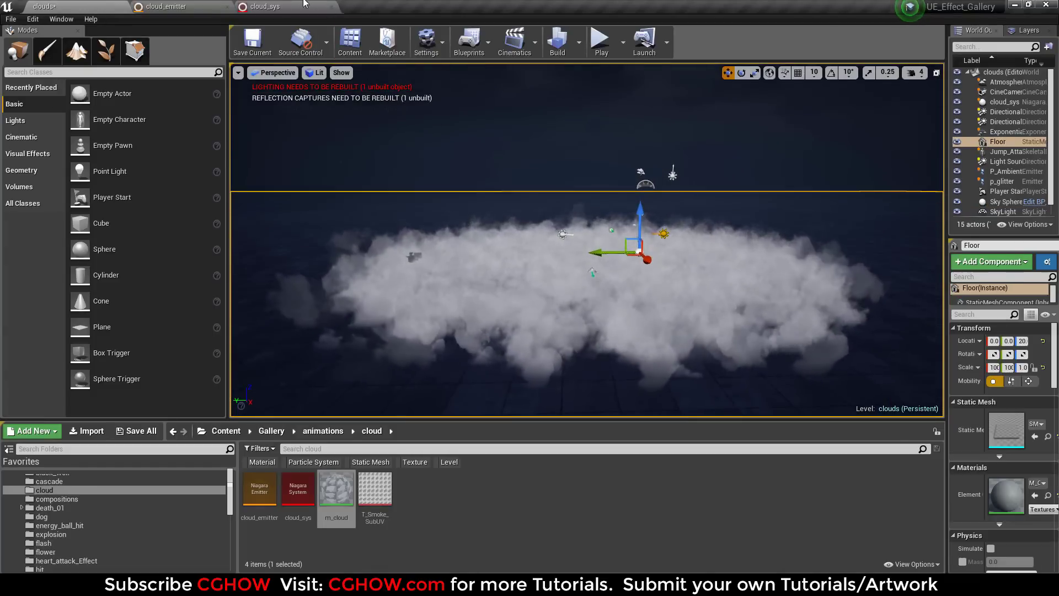
{"action": "left_click", "coordinate": [165, 6]}
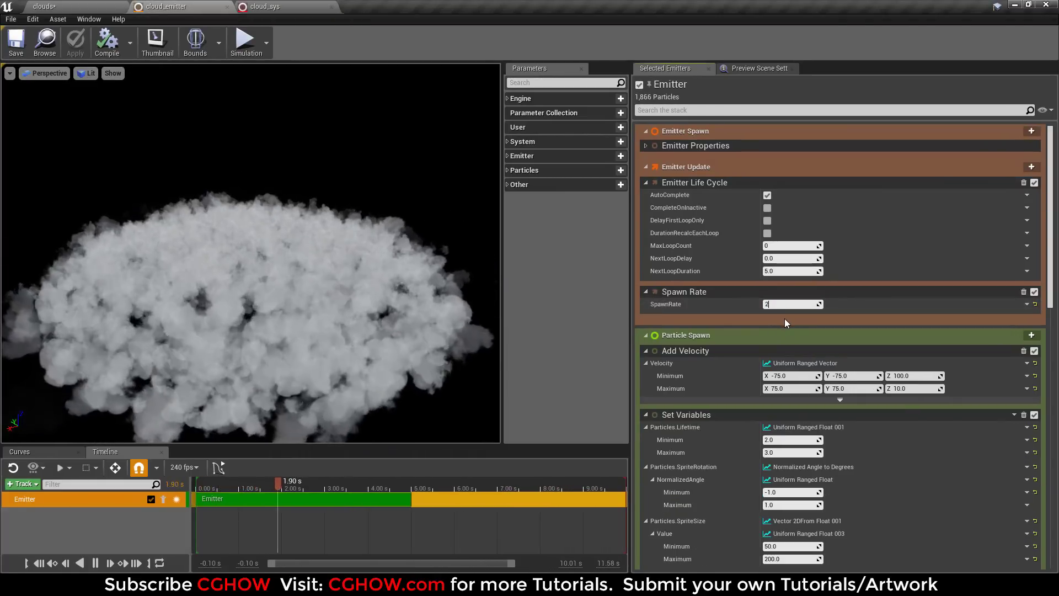
{"action": "type", "text": "2000"}
{"action": "key", "text": "Return"}
Set the emitter's random sprite size to a minimum of 100 and a maximum of 400, and check the level
{"action": "scroll", "coordinate": [814, 459], "scroll_direction": "down", "scroll_amount": 5}
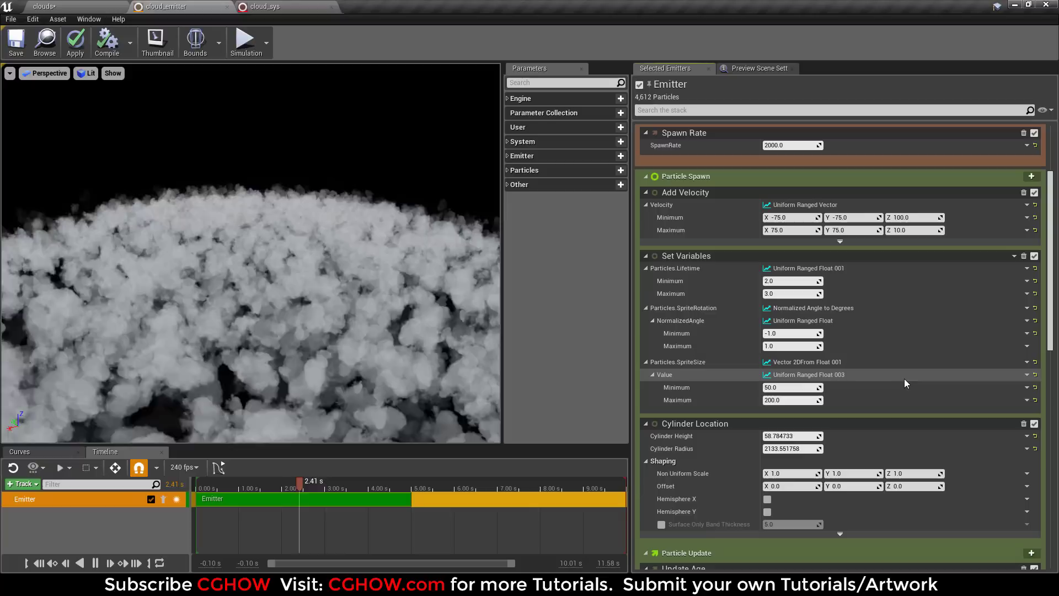
{"action": "scroll", "coordinate": [907, 384], "scroll_direction": "down", "scroll_amount": 1}
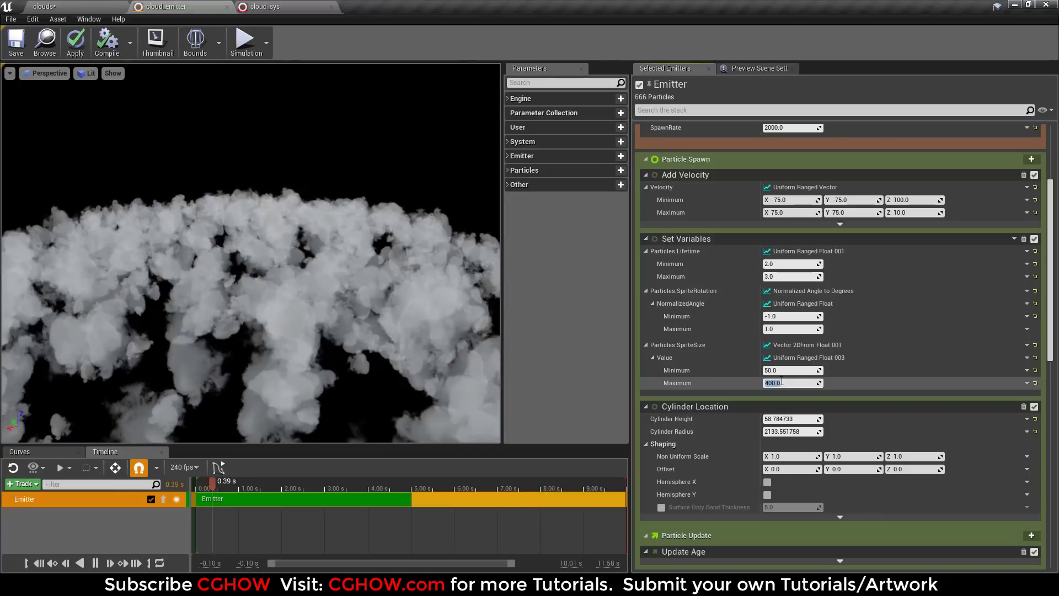
{"action": "left_click", "coordinate": [772, 370]}
{"action": "type", "text": "10"}
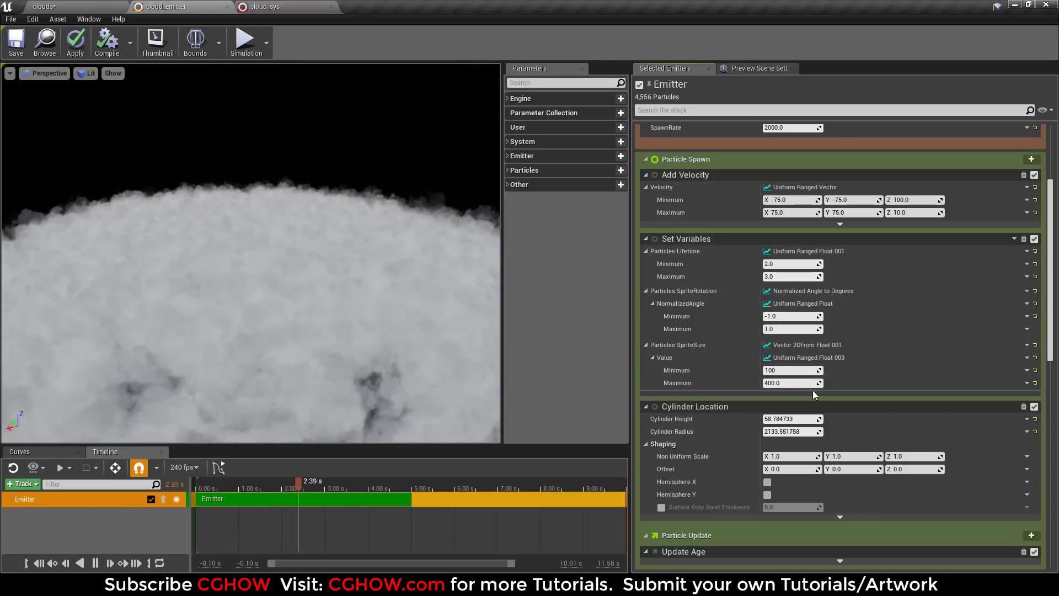
{"action": "left_click", "coordinate": [100, 5]}
{"action": "left_click", "coordinate": [182, 6]}
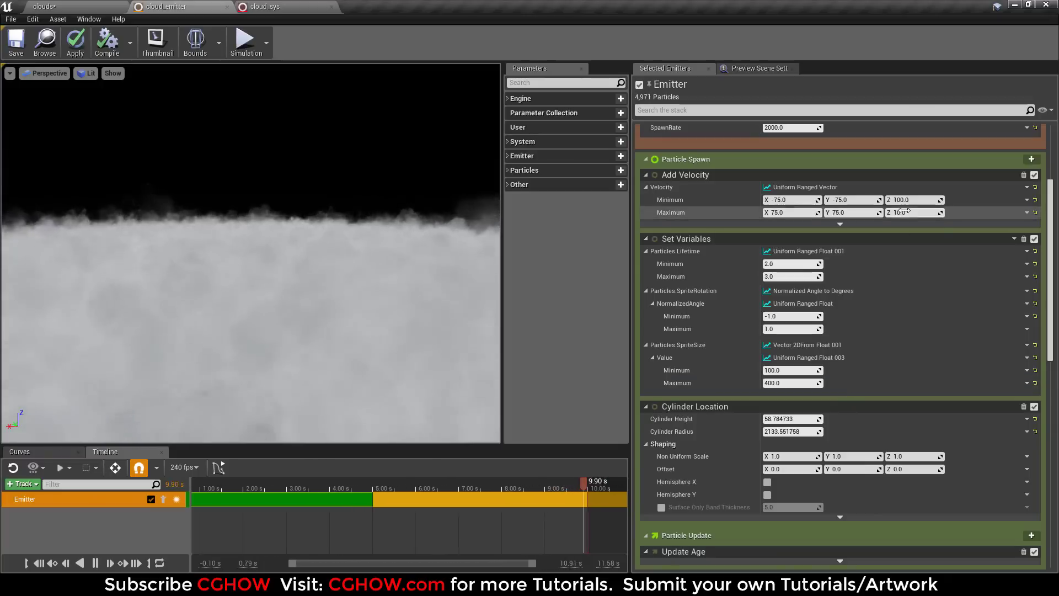
Expand the Acceleration Force's advanced options and adjust its Z acceleration to about 164
{"action": "scroll", "coordinate": [828, 452], "scroll_direction": "down", "scroll_amount": 8}
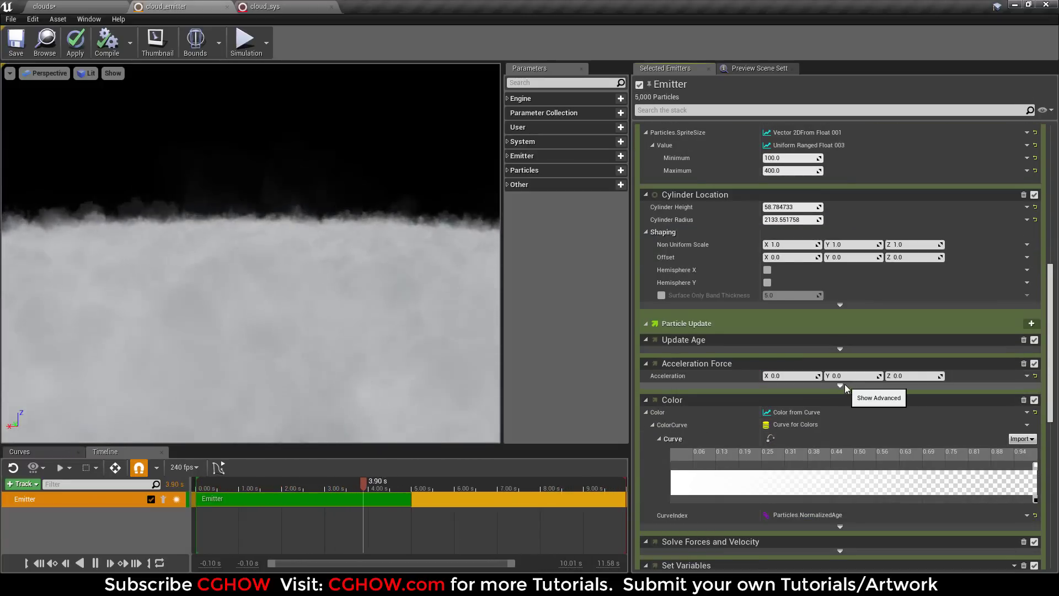
{"action": "left_click", "coordinate": [841, 385]}
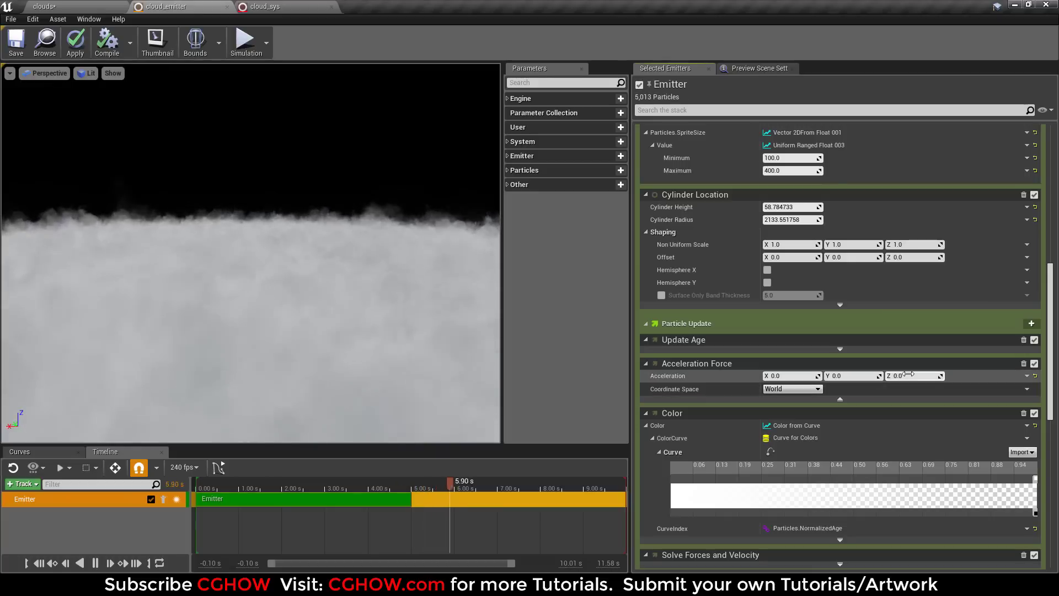
{"action": "left_click_drag", "start_coordinate": [909, 374], "coordinate": [915, 373]}
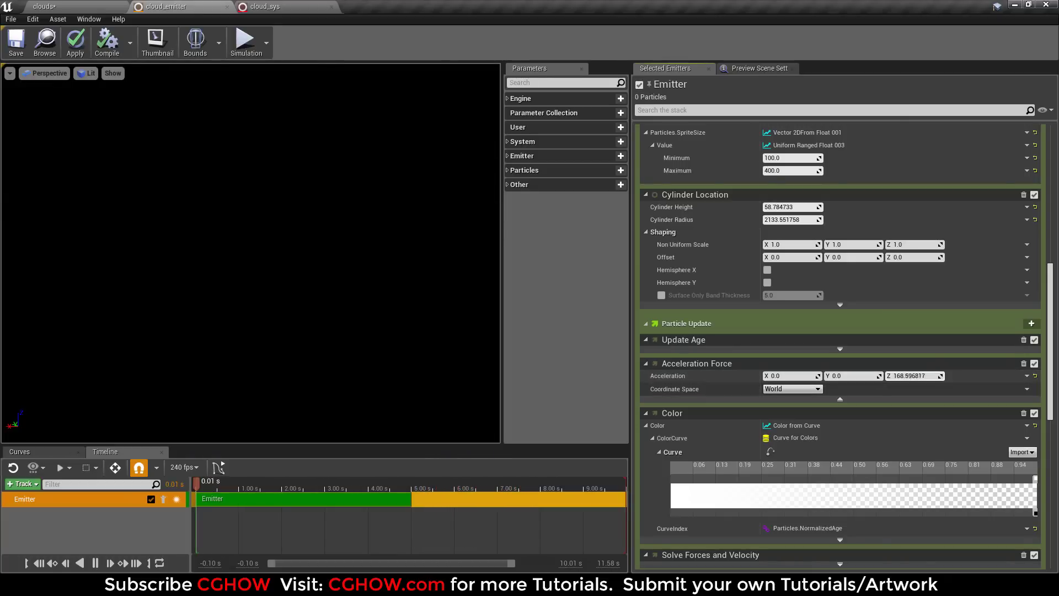
{"action": "mouse_move", "coordinate": [916, 375]}
{"action": "left_mouse_down"}
{"action": "mouse_move", "coordinate": [844, 375]}
{"action": "mouse_move", "coordinate": [900, 378]}
{"action": "left_mouse_up"}
{"action": "scroll", "coordinate": [835, 279], "scroll_direction": "up", "scroll_amount": 5}
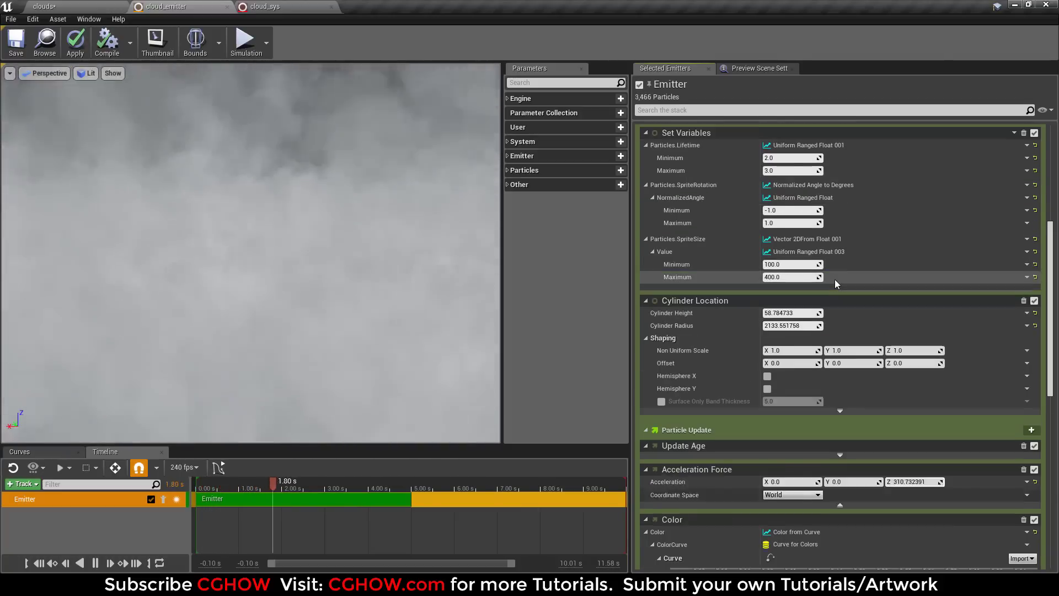
{"action": "scroll", "coordinate": [923, 432], "scroll_direction": "down", "scroll_amount": 5}
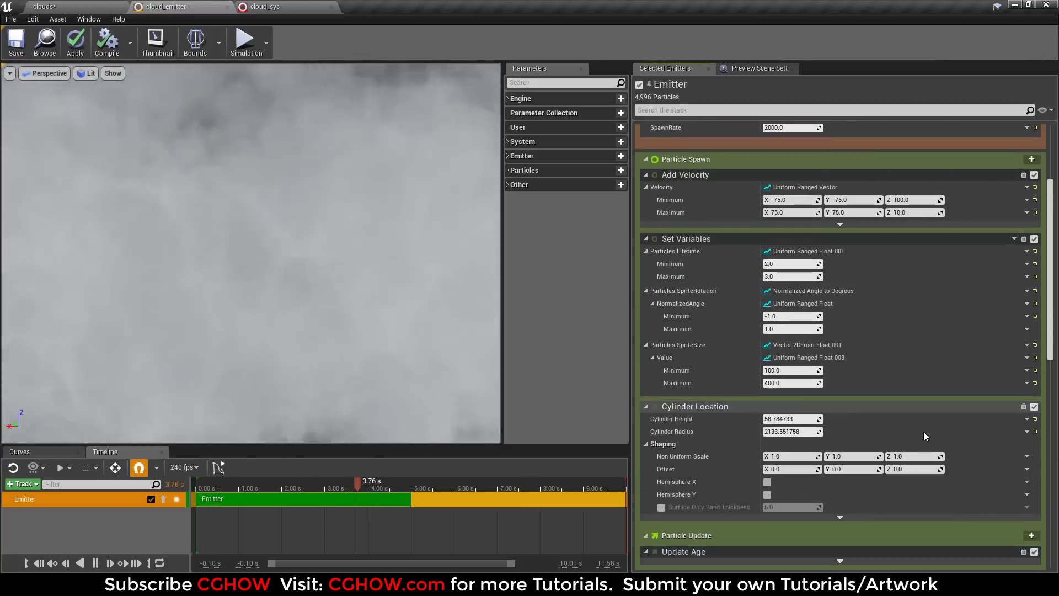
{"action": "left_click_drag", "start_coordinate": [910, 481], "coordinate": [898, 481]}
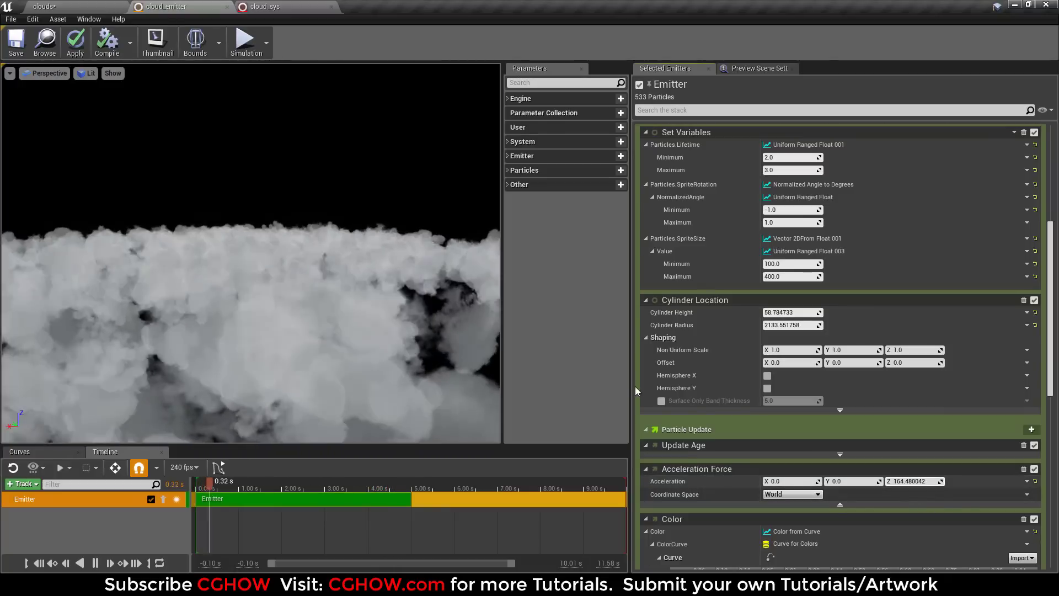
{"action": "scroll", "coordinate": [869, 352], "scroll_direction": "up", "scroll_amount": 7}
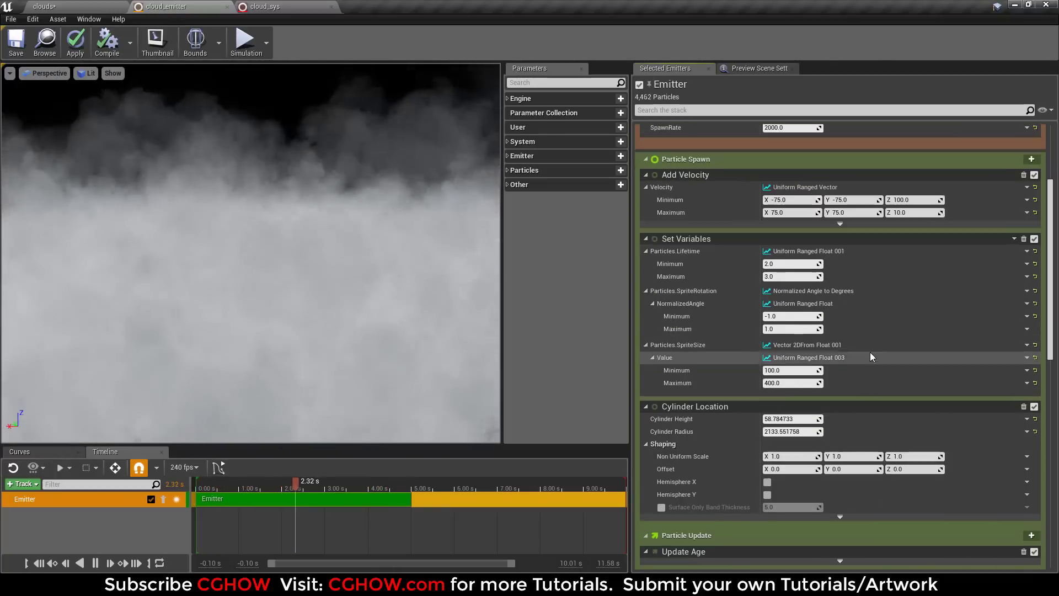
Raise the Add Velocity minimum Z to about 156 and maximum X to about 376, and apply the emitter changes
{"action": "left_click_drag", "start_coordinate": [920, 288], "coordinate": [938, 288]}
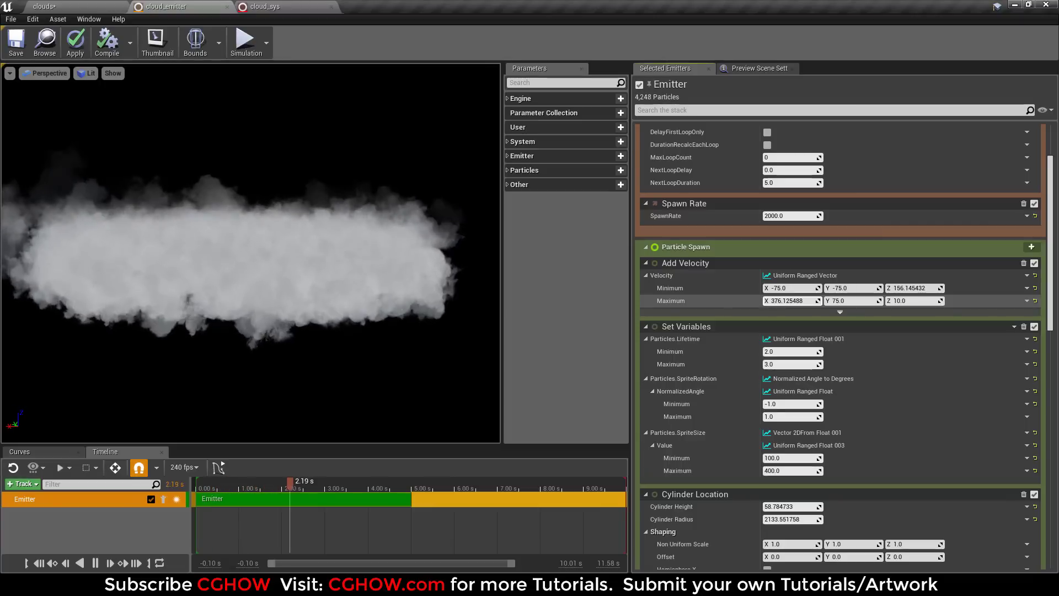
{"action": "left_click", "coordinate": [79, 5]}
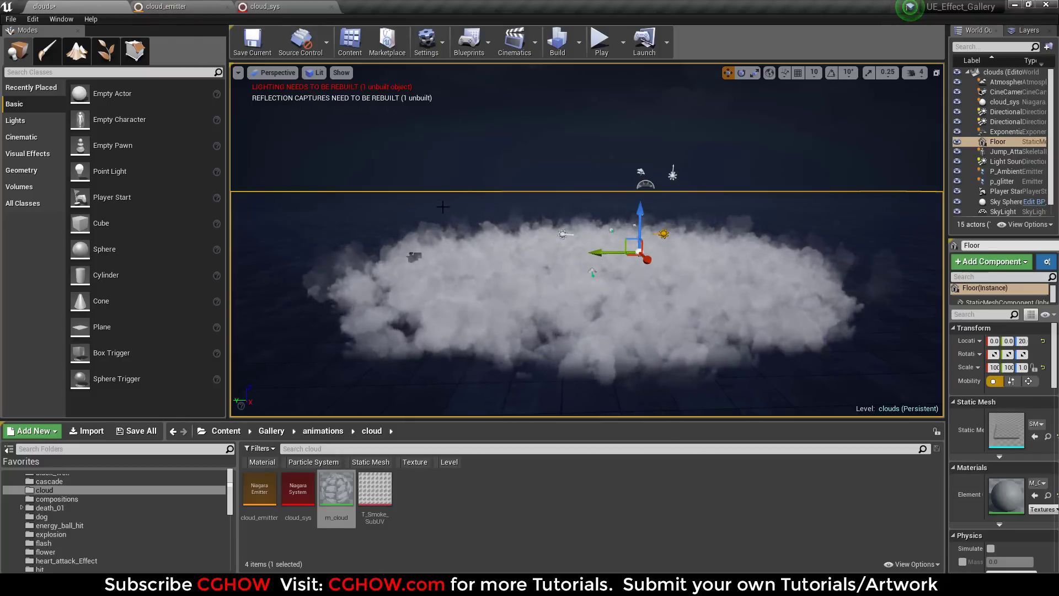
{"action": "left_click", "coordinate": [165, 6]}
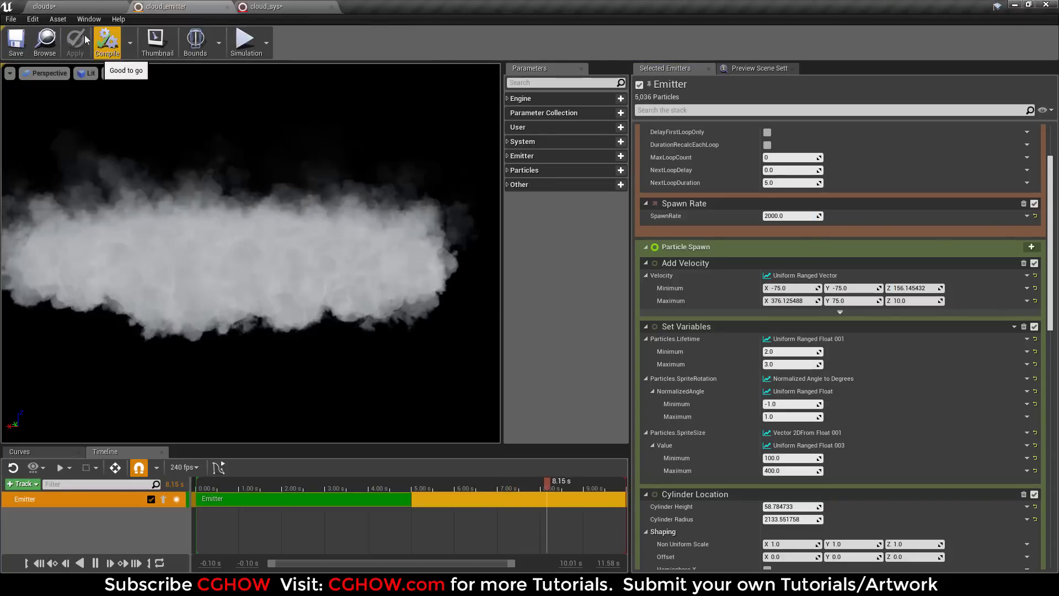
Examine the updated cloud_sys effect in the clouds level from different angles and distances, with the editor icons hidden
{"action": "left_click", "coordinate": [79, 6]}
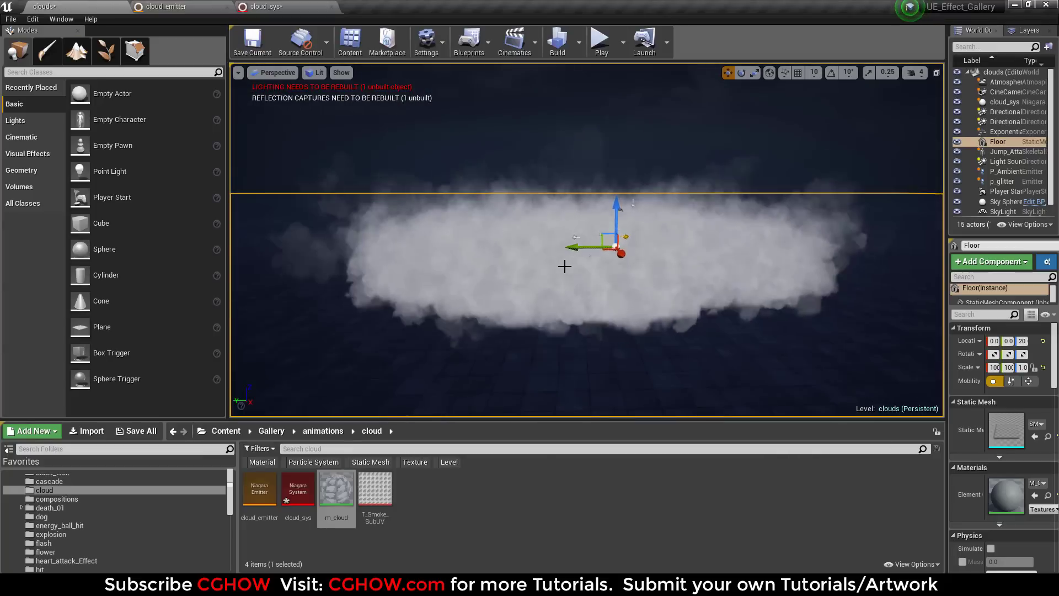
{"action": "left_click_drag", "start_coordinate": [530, 306], "coordinate": [584, 298], "text": "alt"}
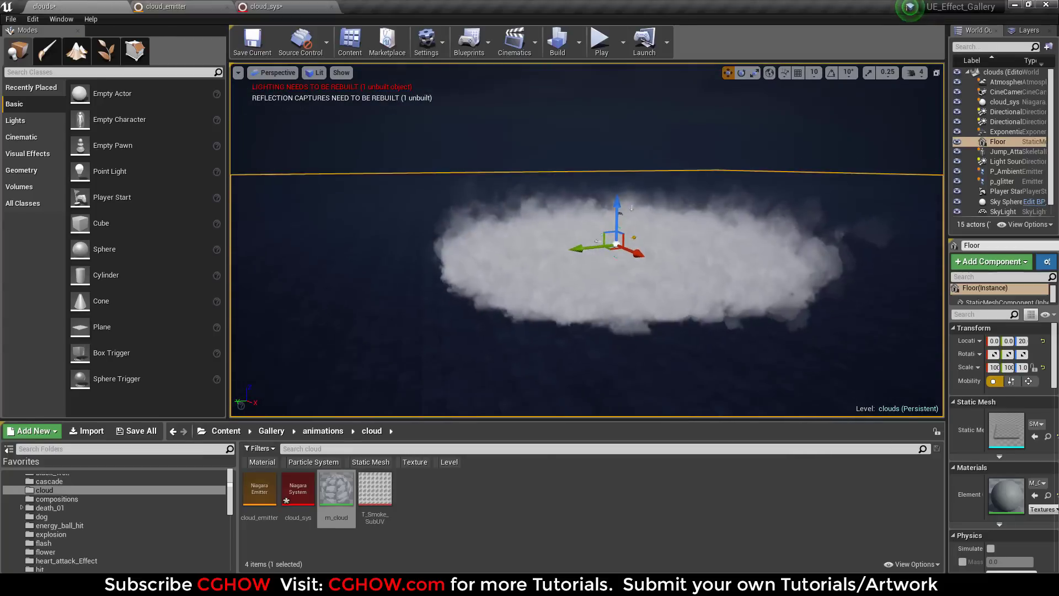
{"action": "scroll", "coordinate": [549, 313], "scroll_direction": "up", "scroll_amount": 10}
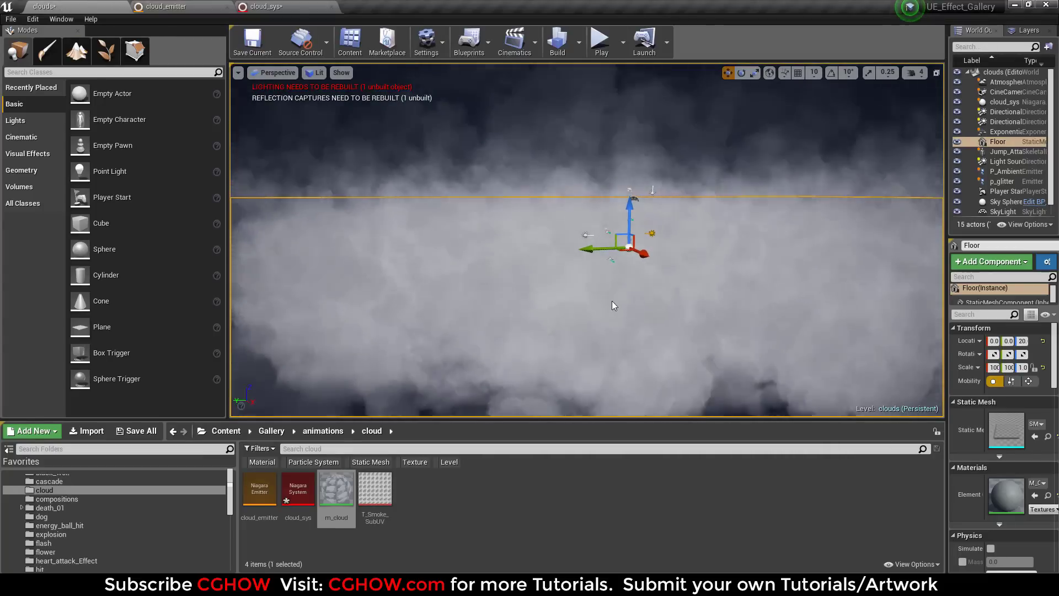
{"action": "middle_click_drag", "start_coordinate": [614, 310], "coordinate": [650, 302]}
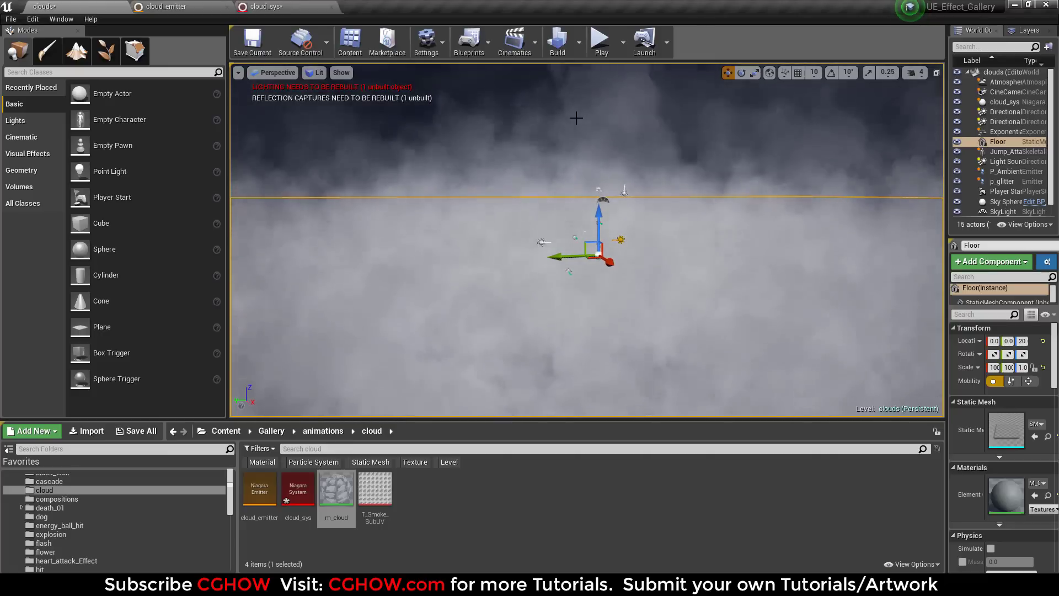
{"action": "left_click", "coordinate": [539, 166]}
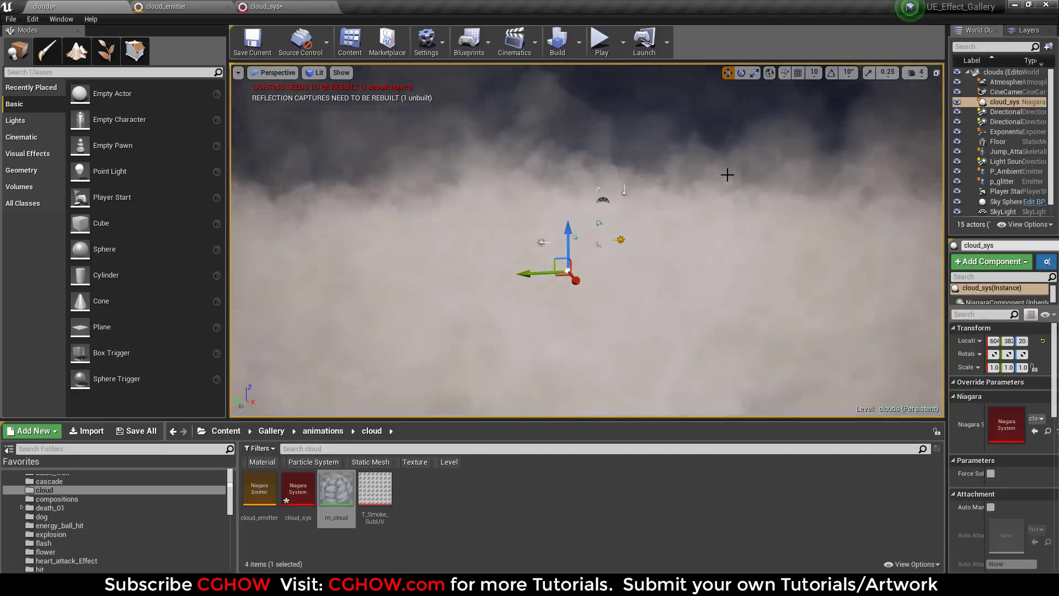
{"action": "key", "text": "g"}
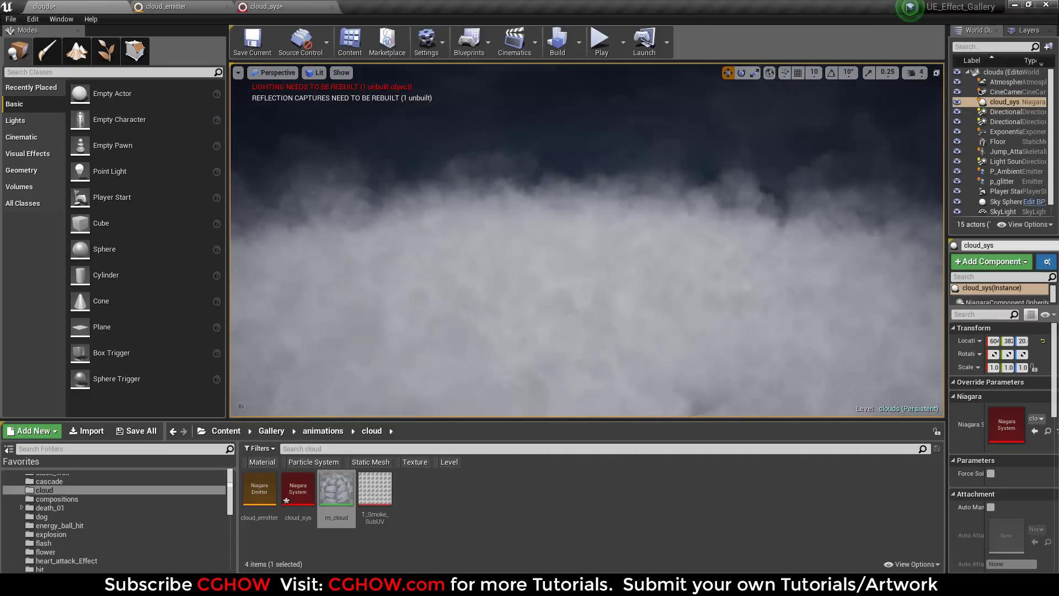
In the cloud_sys system, set the Add Velocity minimum Z to 100
{"action": "left_click", "coordinate": [266, 7]}
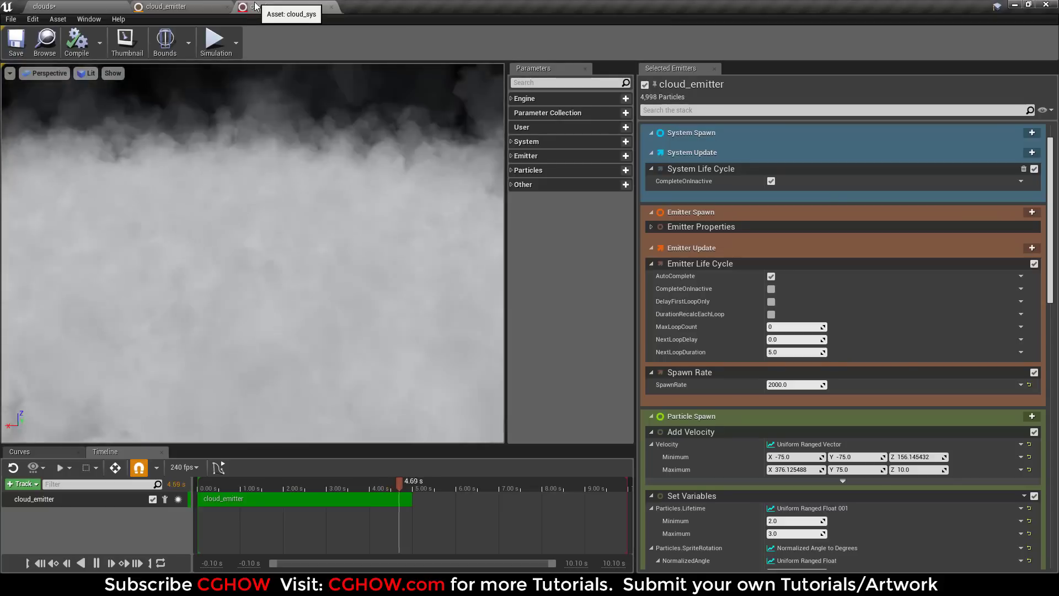
{"action": "scroll", "coordinate": [984, 442], "scroll_direction": "down", "scroll_amount": 2}
{"action": "left_click", "coordinate": [919, 368]}
{"action": "type", "text": "100"}
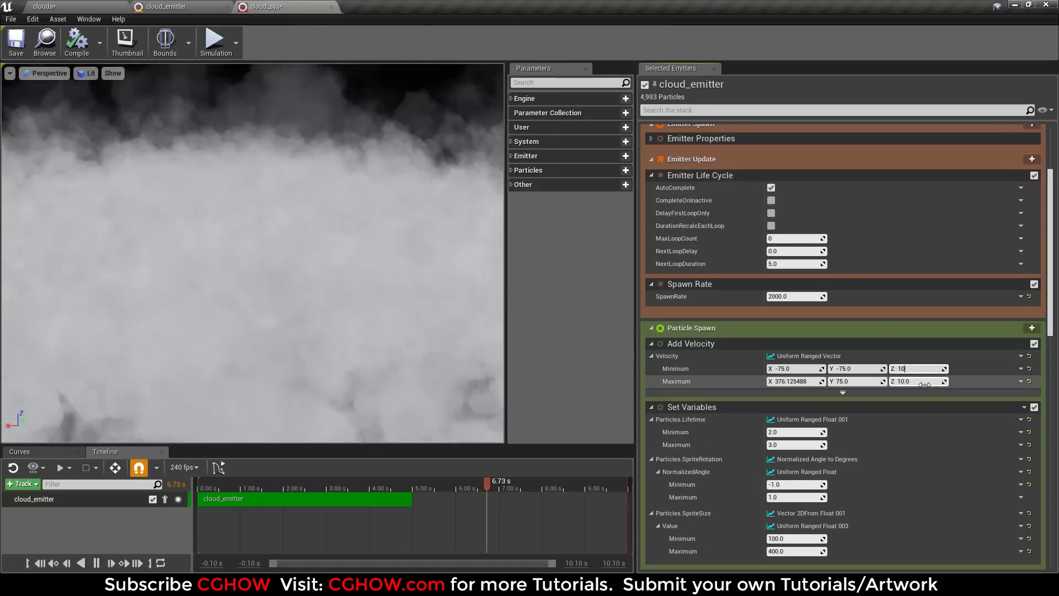
{"action": "key", "text": "Return"}
Set the Z acceleration of the Acceleration Force module to 100
{"action": "scroll", "coordinate": [934, 443], "scroll_direction": "down", "scroll_amount": 8}
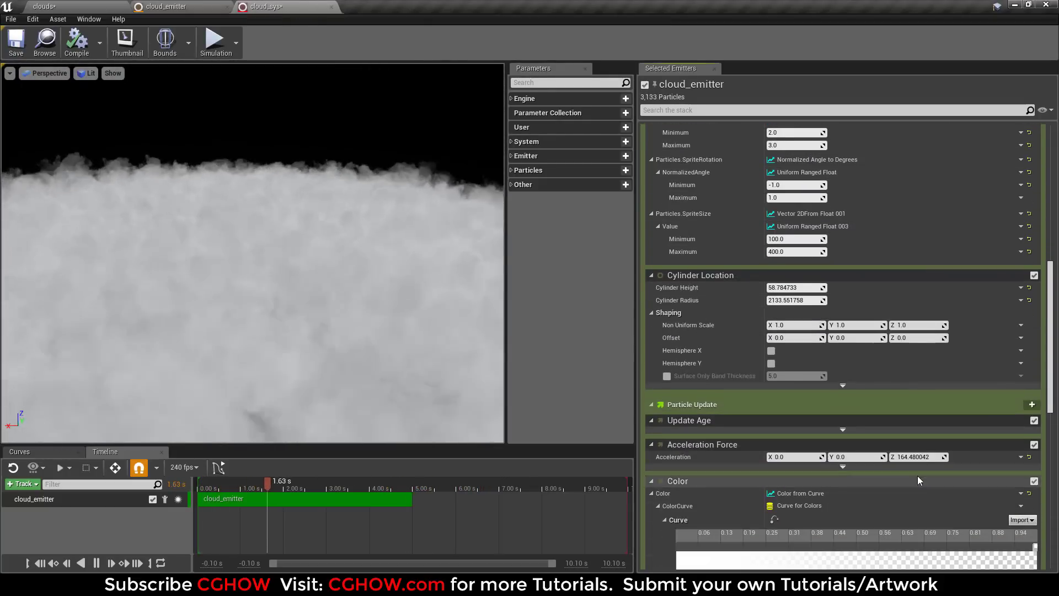
{"action": "left_click", "coordinate": [920, 457]}
{"action": "type", "text": "100"}
{"action": "key", "text": "Return"}
Raise the Add Velocity maximum X to about 816 and compile the cloud_sys system
{"action": "scroll", "coordinate": [843, 393], "scroll_direction": "up", "scroll_amount": 6}
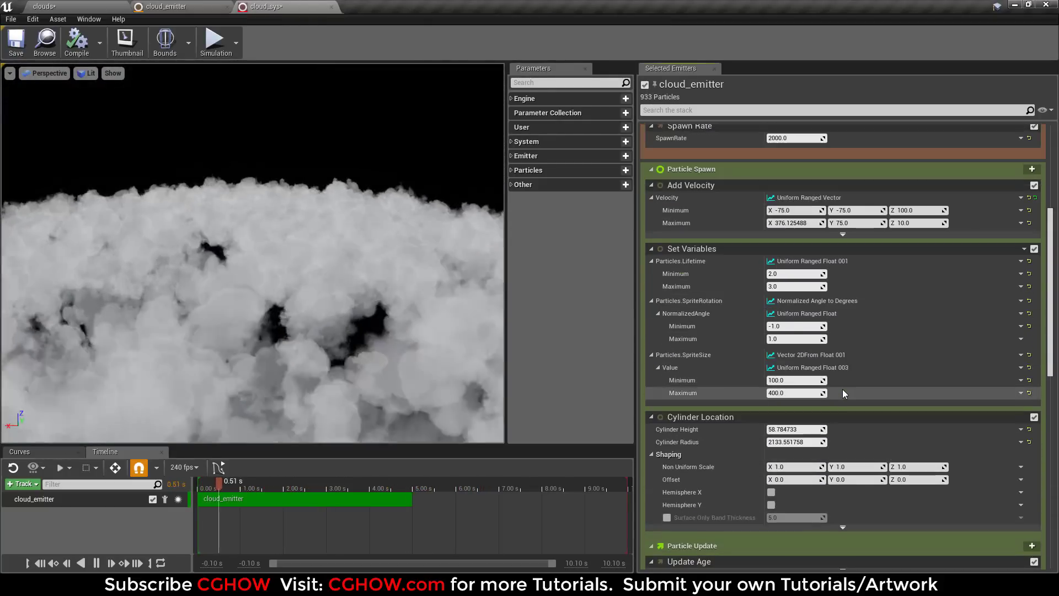
{"action": "left_click_drag", "start_coordinate": [783, 311], "coordinate": [838, 311]}
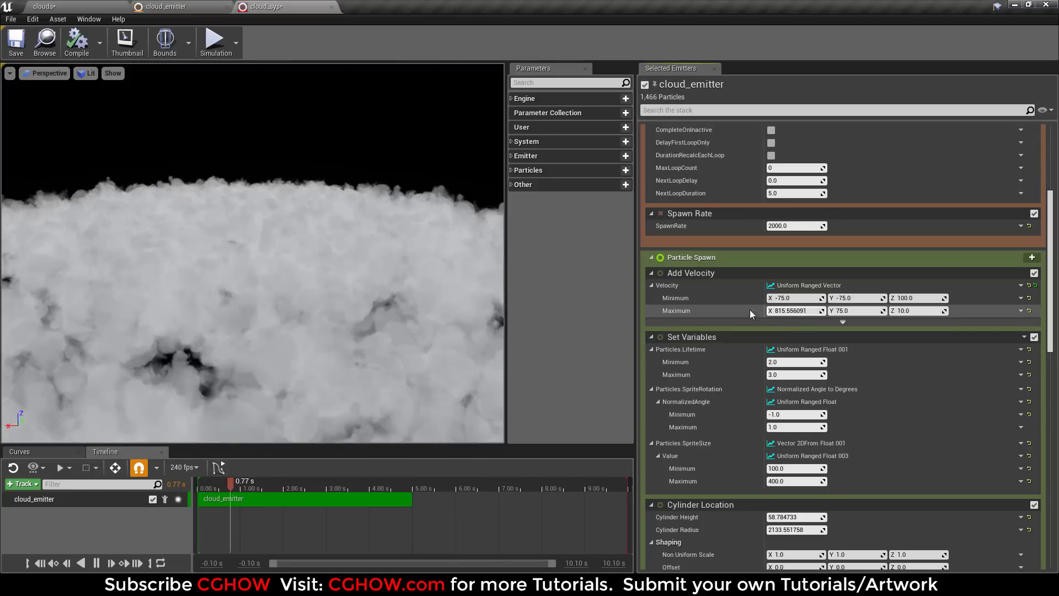
{"action": "left_click", "coordinate": [74, 42]}
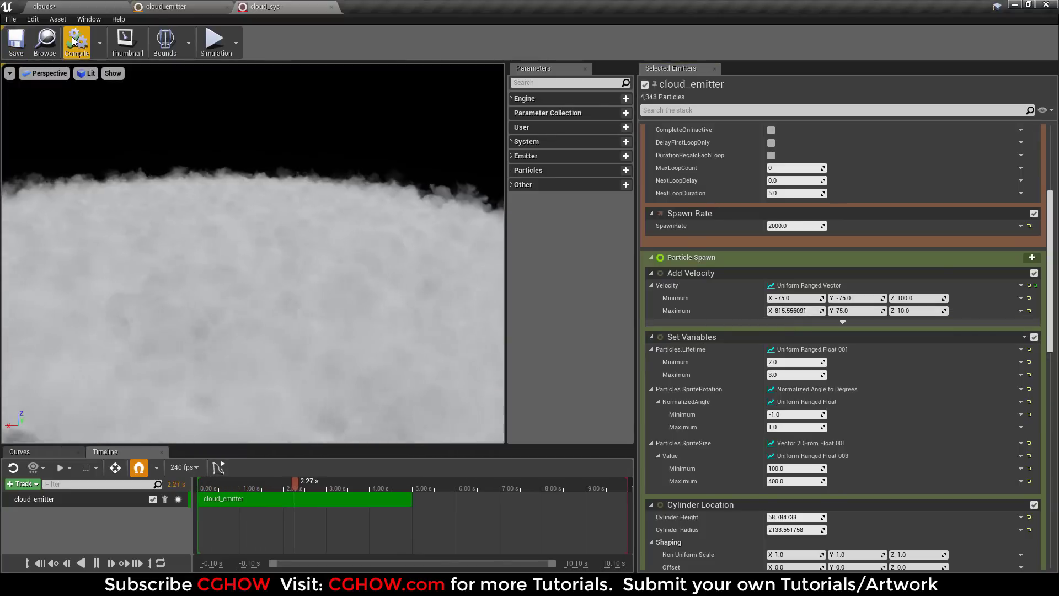
Check the faster-moving clouds in the clouds level and save the level
{"action": "left_click", "coordinate": [57, 5]}
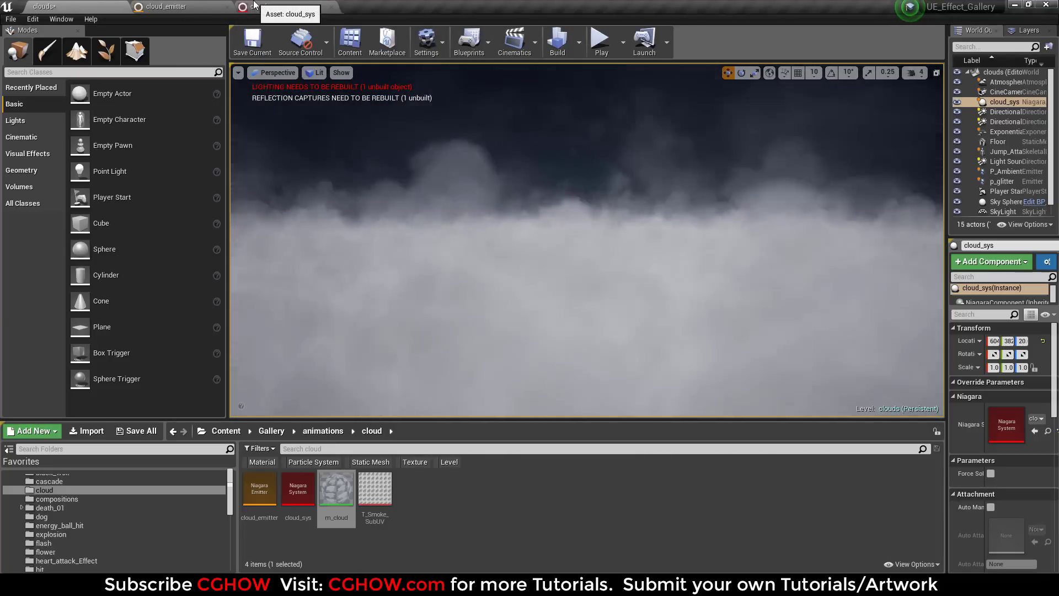
{"action": "left_click", "coordinate": [245, 44]}
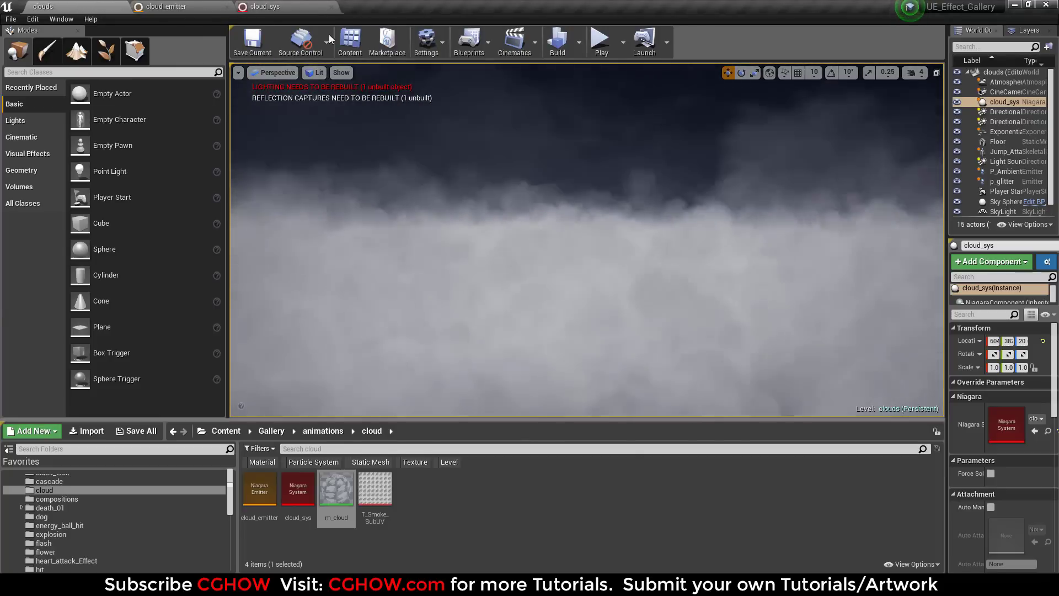
{"action": "left_click", "coordinate": [265, 6]}
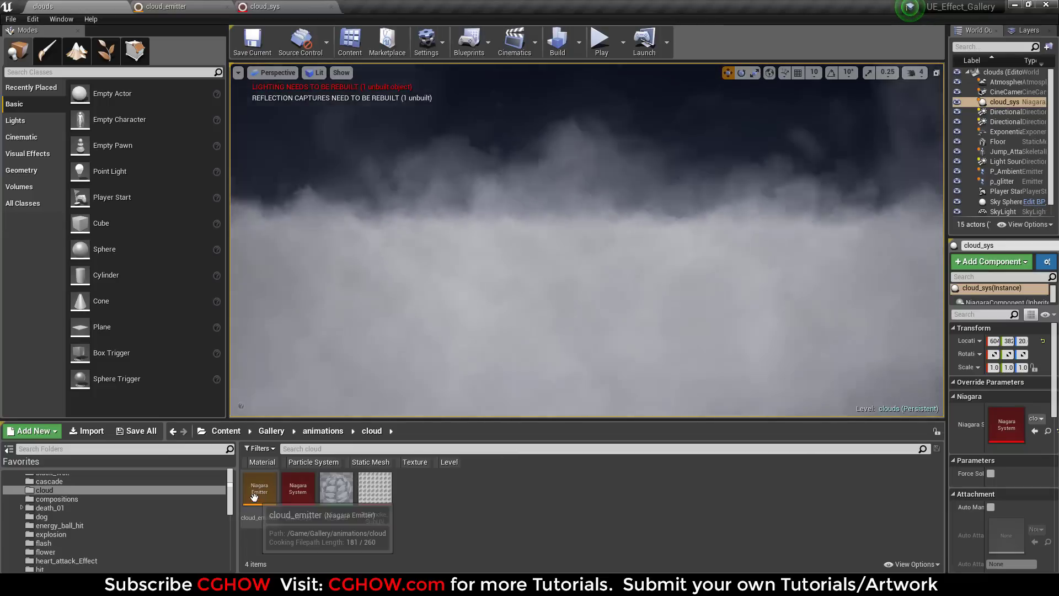
Duplicate the cloud_emitter asset in the cloud folder and name the copy "lights"
{"action": "left_click", "coordinate": [259, 488]}
{"action": "key", "text": "ctrl+w"}
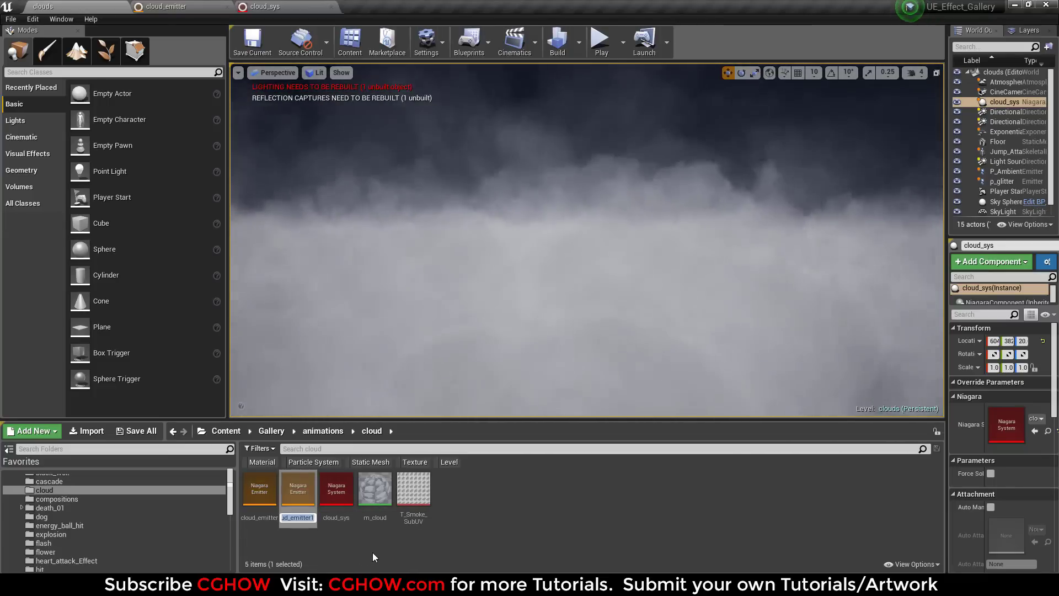
{"action": "type", "text": "light"}
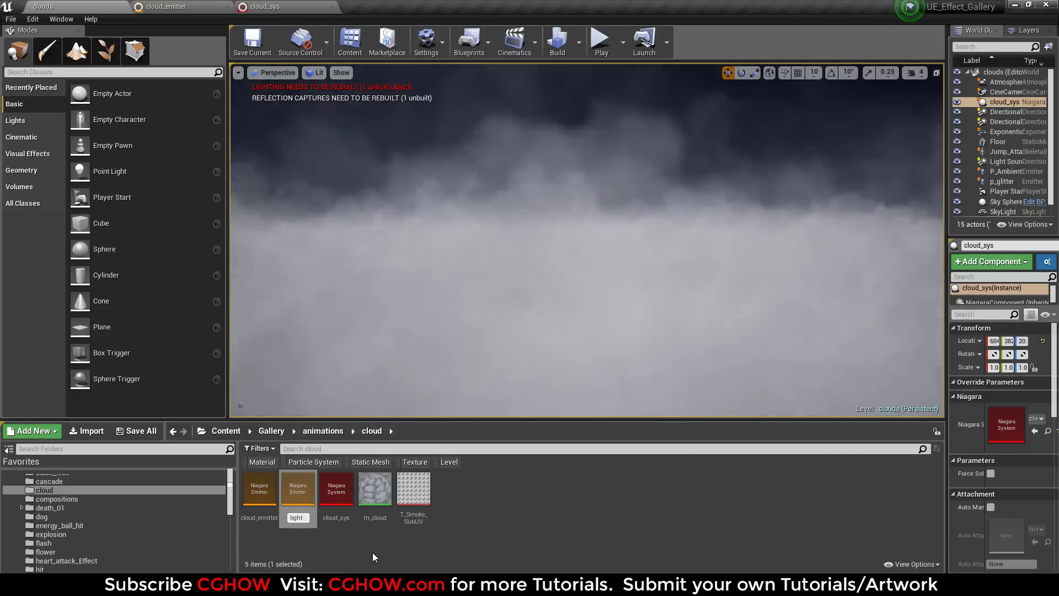
{"action": "key", "text": "Return"}
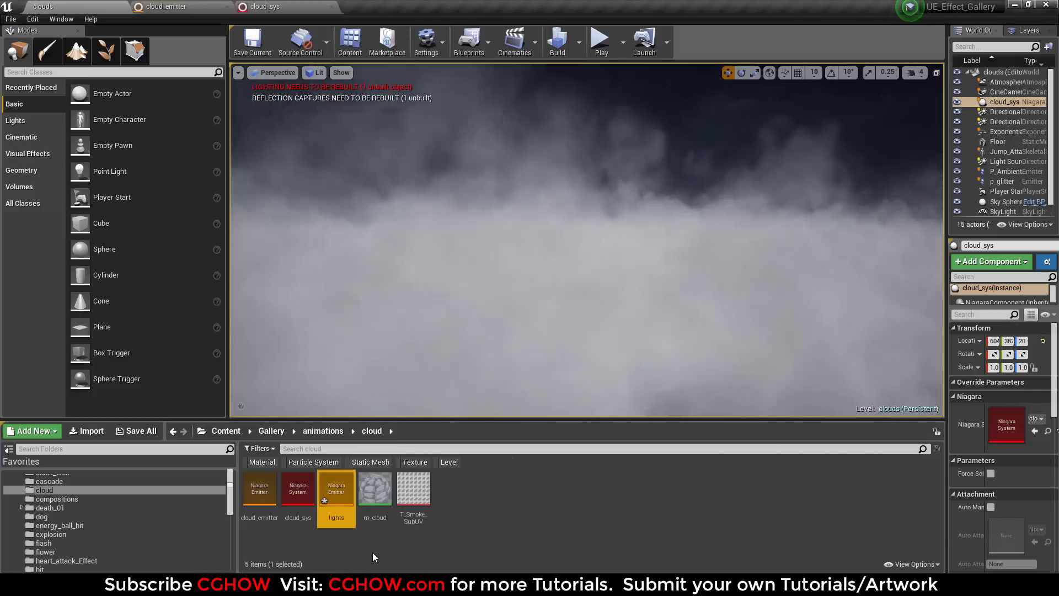
Open the lights emitter and assign the M_radial_ramp material to its sprite renderer
{"action": "key", "text": "Return"}
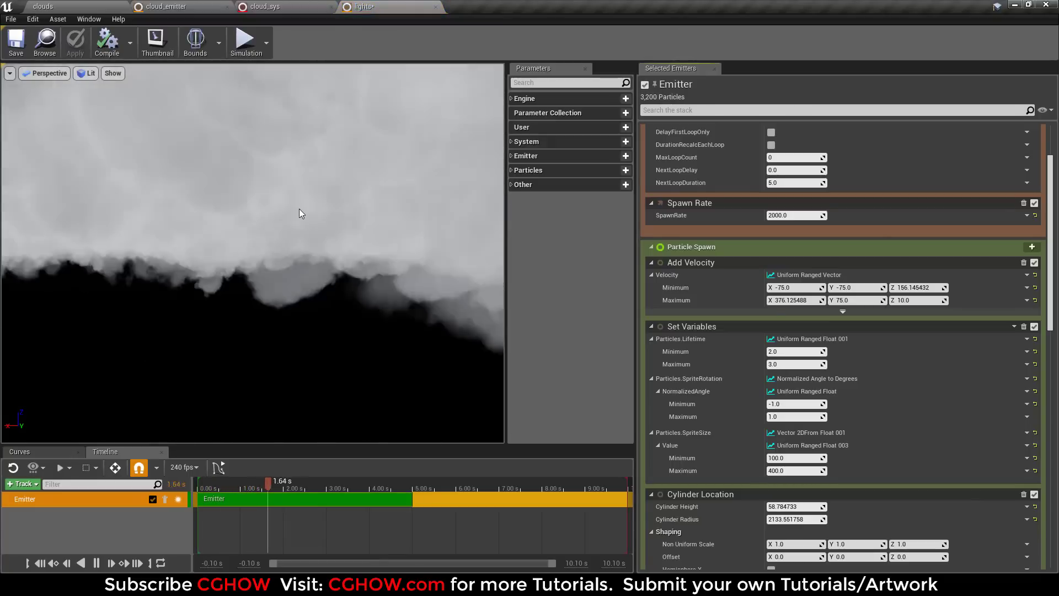
{"action": "scroll", "coordinate": [307, 214], "scroll_direction": "down", "scroll_amount": 5}
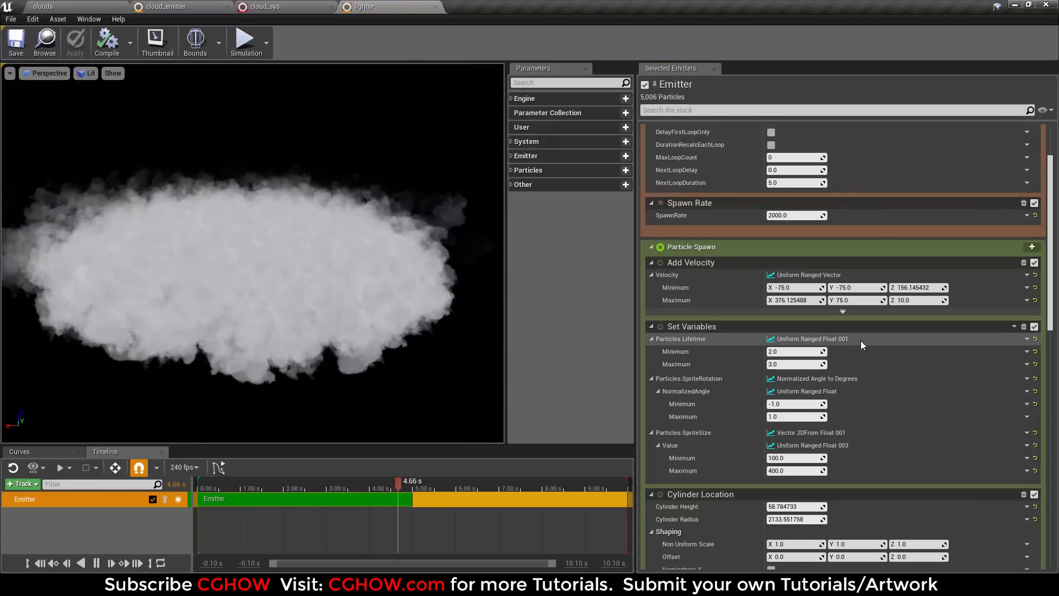
{"action": "scroll", "coordinate": [863, 337], "scroll_direction": "down", "scroll_amount": 4}
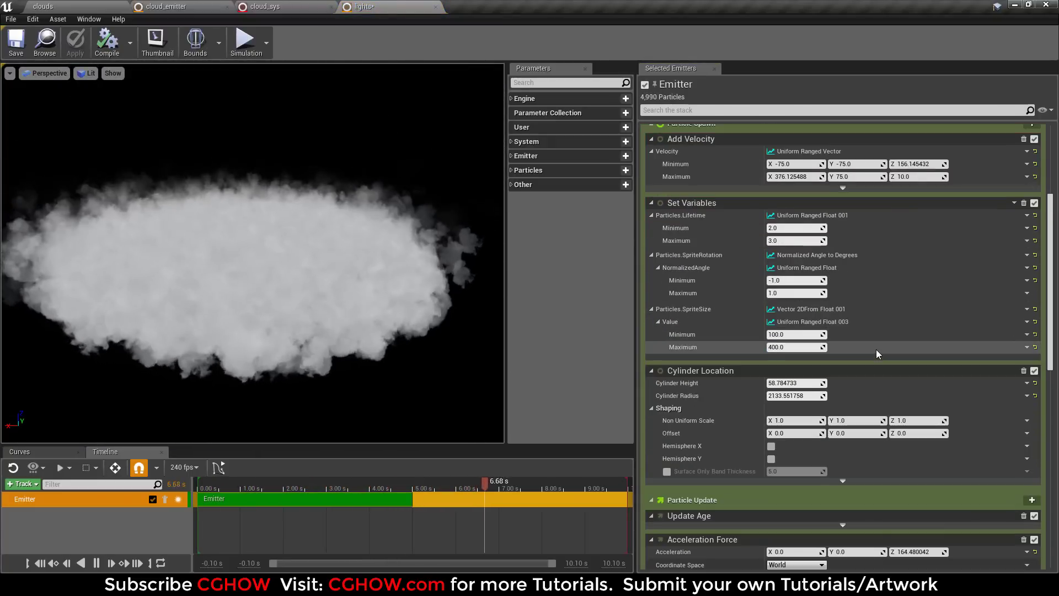
{"action": "scroll", "coordinate": [876, 349], "scroll_direction": "down", "scroll_amount": 1}
{"action": "scroll", "coordinate": [876, 349], "scroll_direction": "down", "scroll_amount": 7}
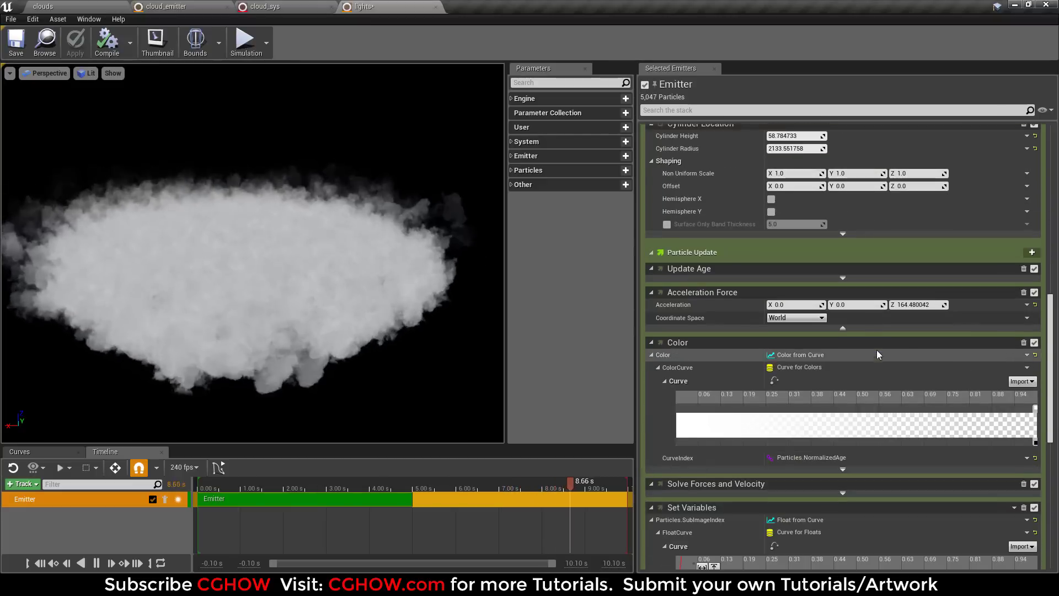
{"action": "scroll", "coordinate": [875, 350], "scroll_direction": "down", "scroll_amount": 12}
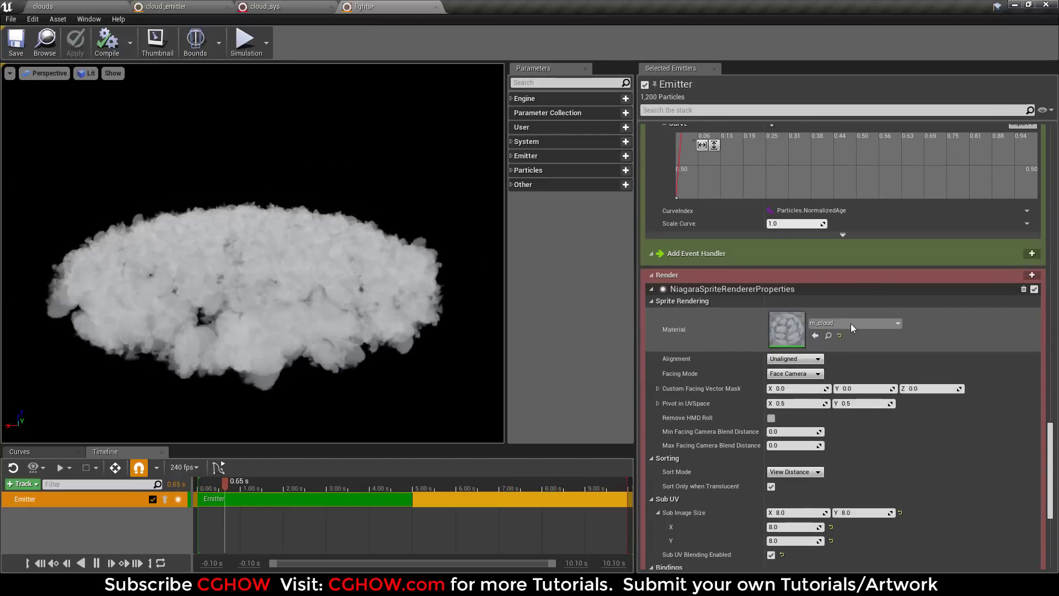
{"action": "left_click", "coordinate": [851, 323]}
{"action": "type", "text": "rad"}
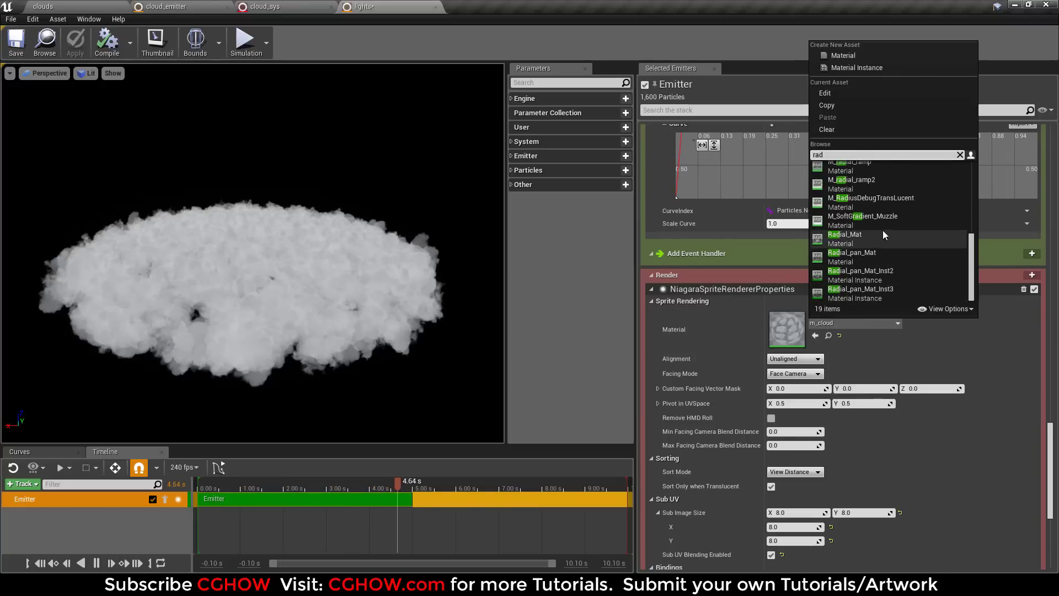
{"action": "left_click", "coordinate": [864, 170]}
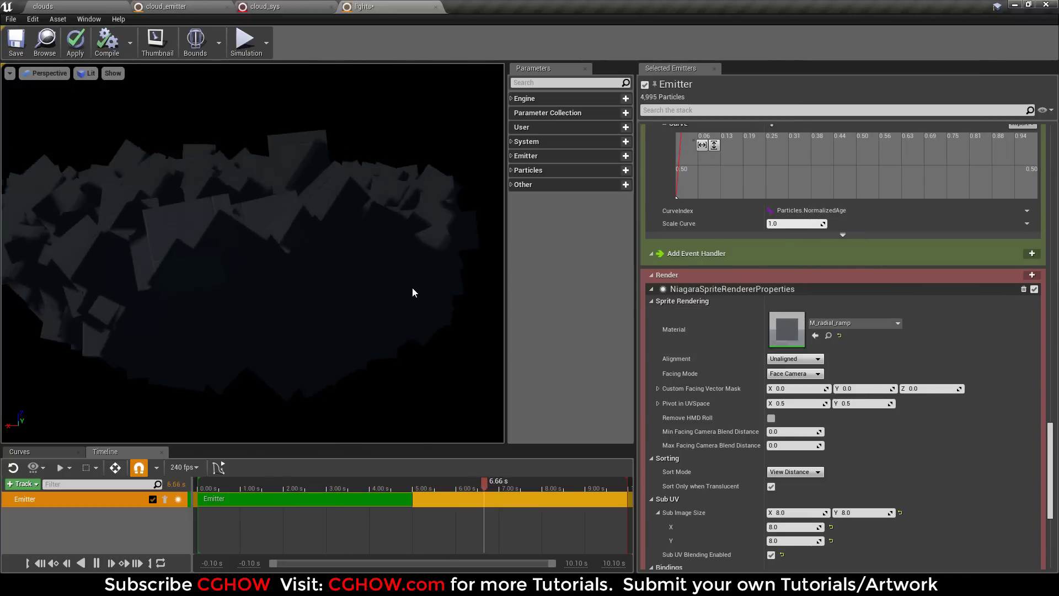
Reset the renderer's Sub Image Size to 1 by 1 and delete the Set Variables module that drives SubImageIndex
{"action": "left_click", "coordinate": [831, 527]}
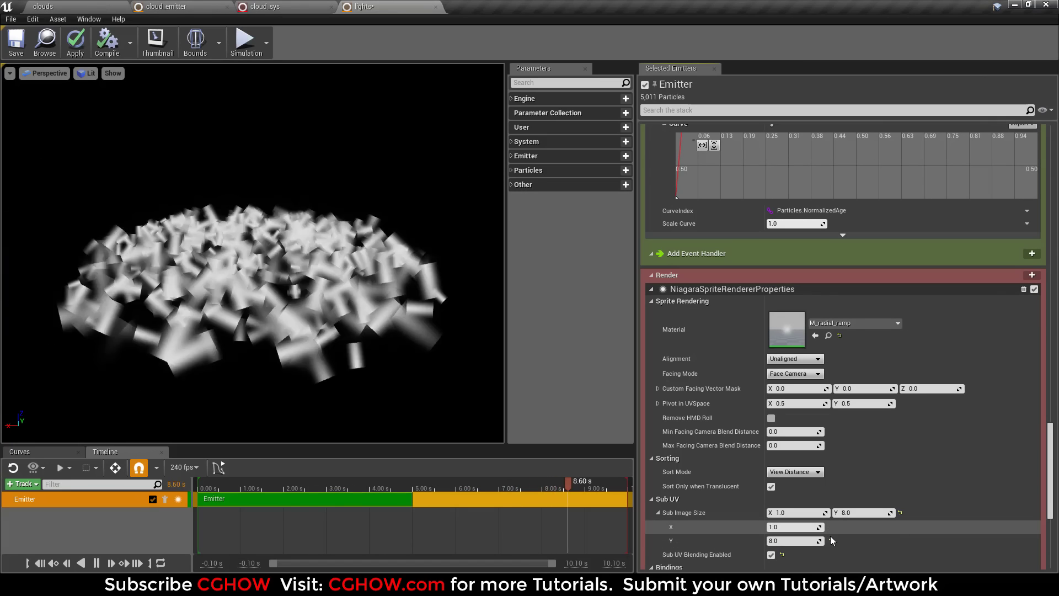
{"action": "left_click", "coordinate": [831, 541]}
{"action": "scroll", "coordinate": [858, 443], "scroll_direction": "up", "scroll_amount": 5}
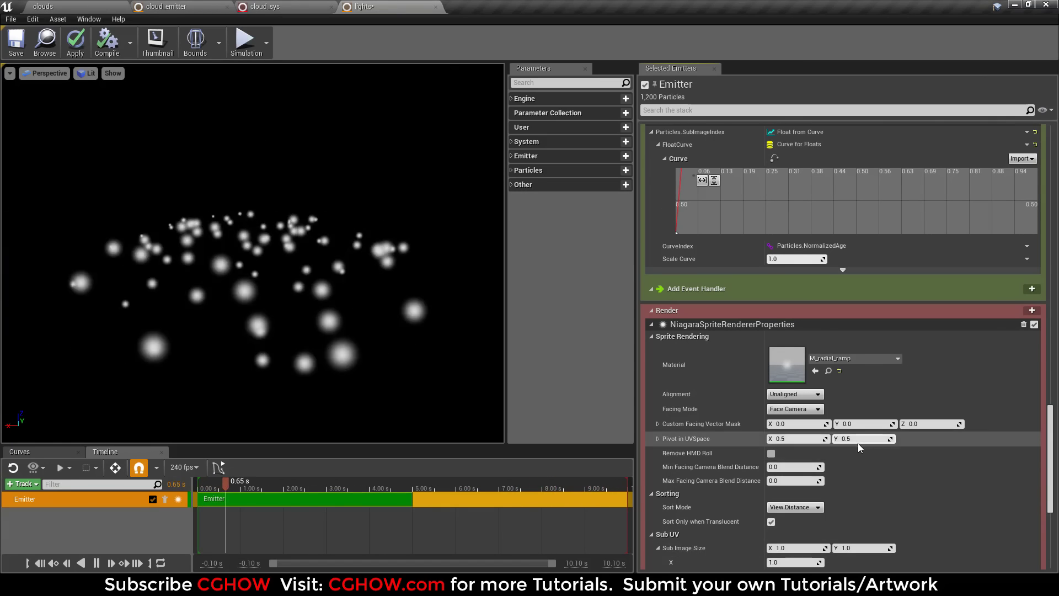
{"action": "scroll", "coordinate": [858, 442], "scroll_direction": "up", "scroll_amount": 20}
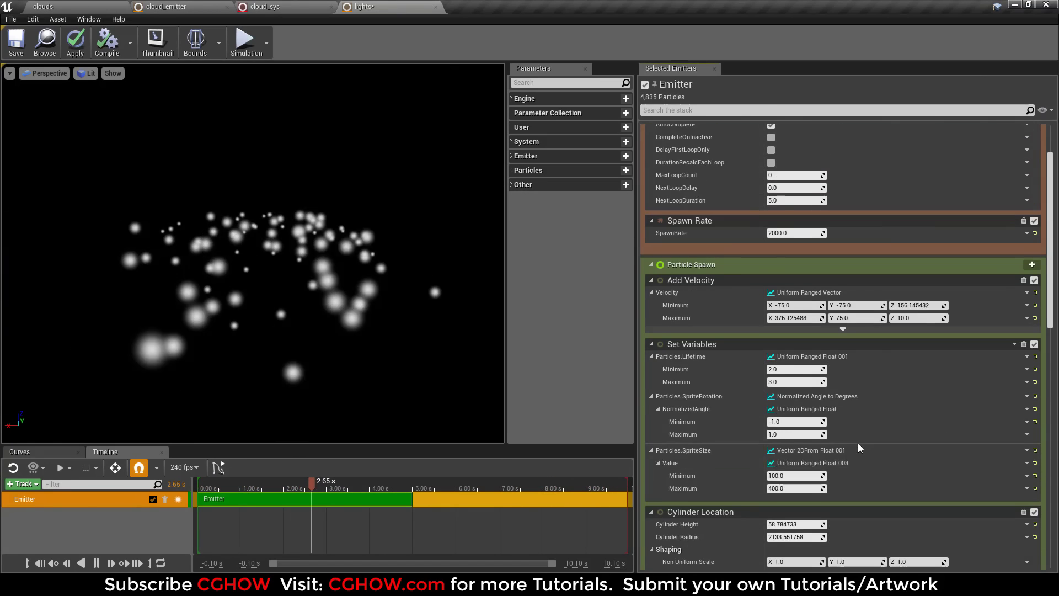
{"action": "scroll", "coordinate": [858, 448], "scroll_direction": "down", "scroll_amount": 12}
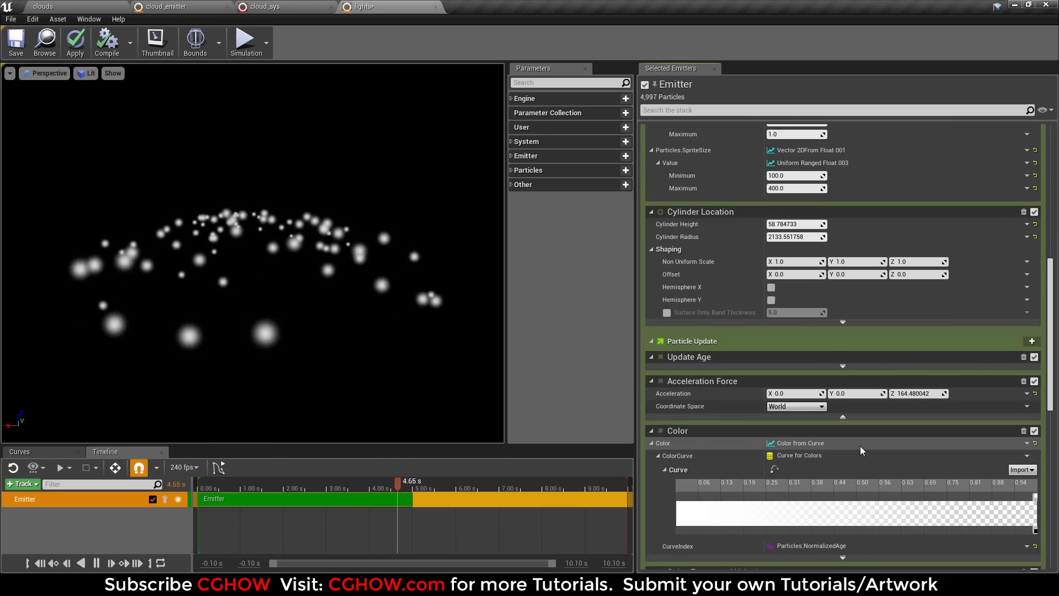
{"action": "scroll", "coordinate": [860, 447], "scroll_direction": "down", "scroll_amount": 9}
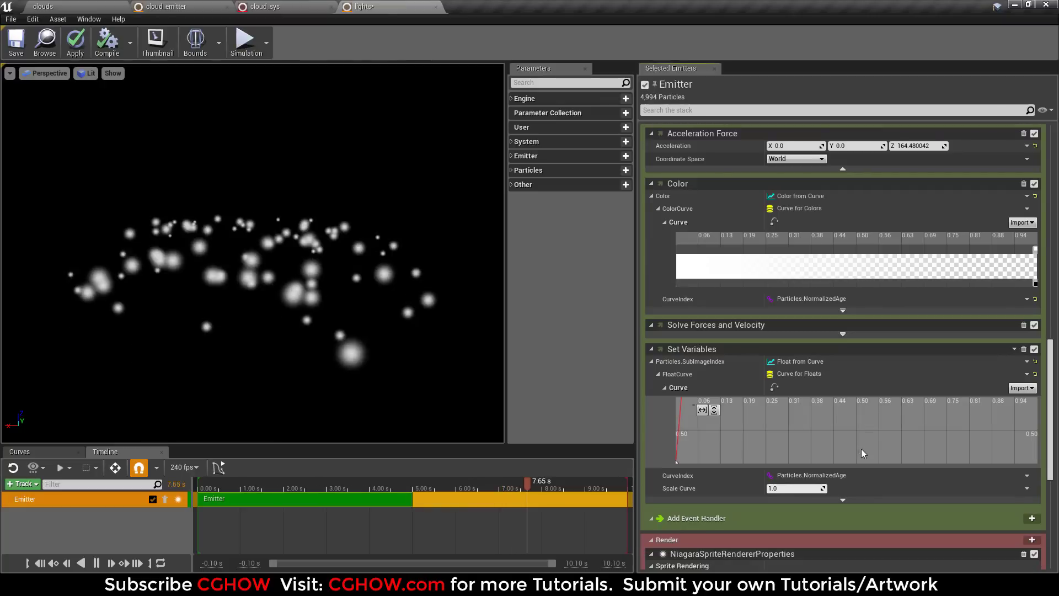
{"action": "left_click", "coordinate": [1023, 349]}
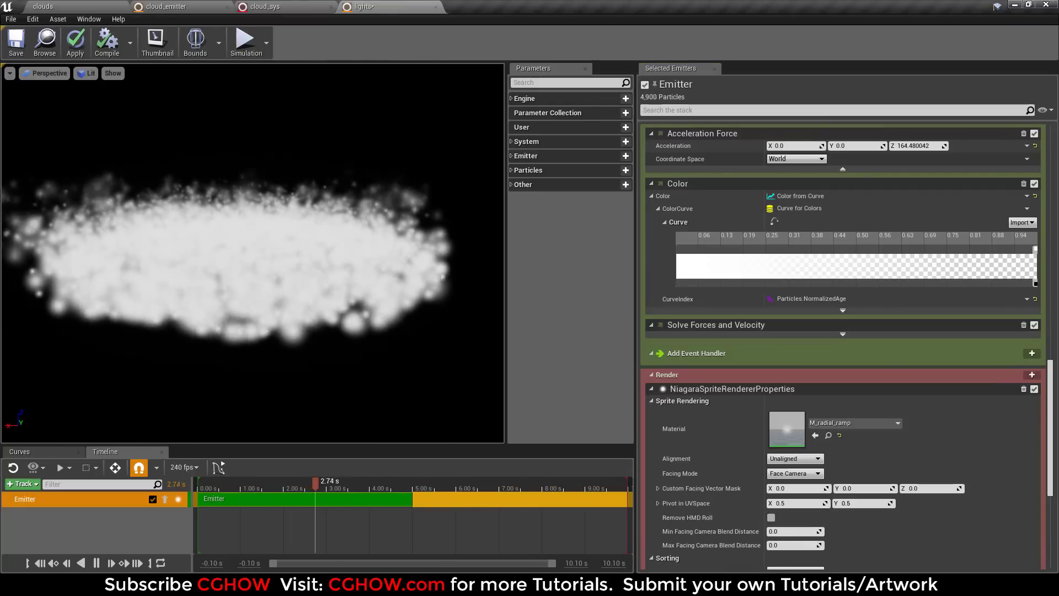
Set the lights emitter's spawn rate to 200 and its random sprite size to a minimum of 10 and maximum of 50
{"action": "scroll", "coordinate": [820, 458], "scroll_direction": "up", "scroll_amount": 10}
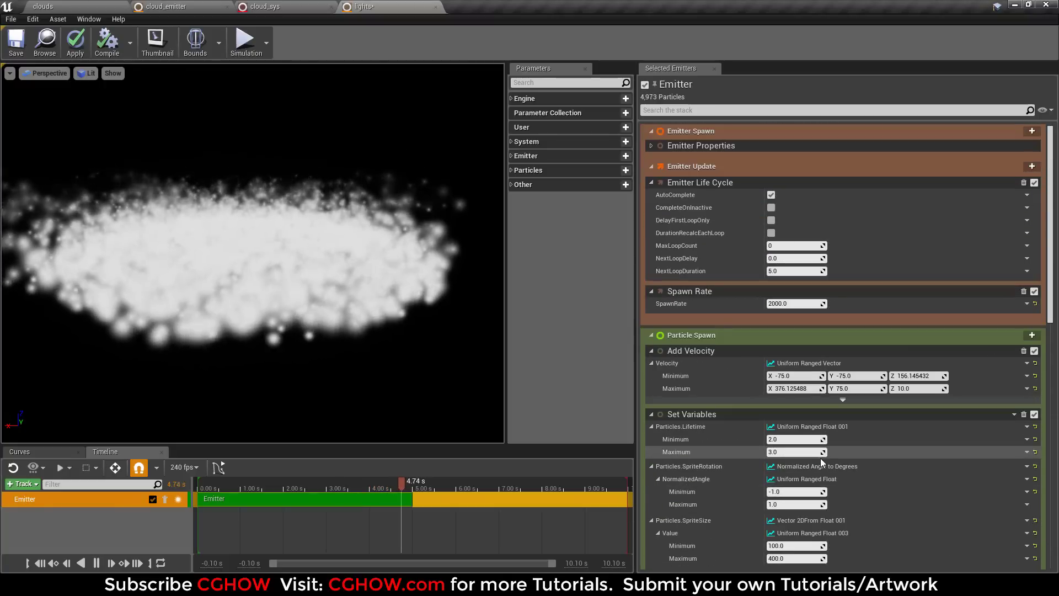
{"action": "left_click", "coordinate": [796, 304]}
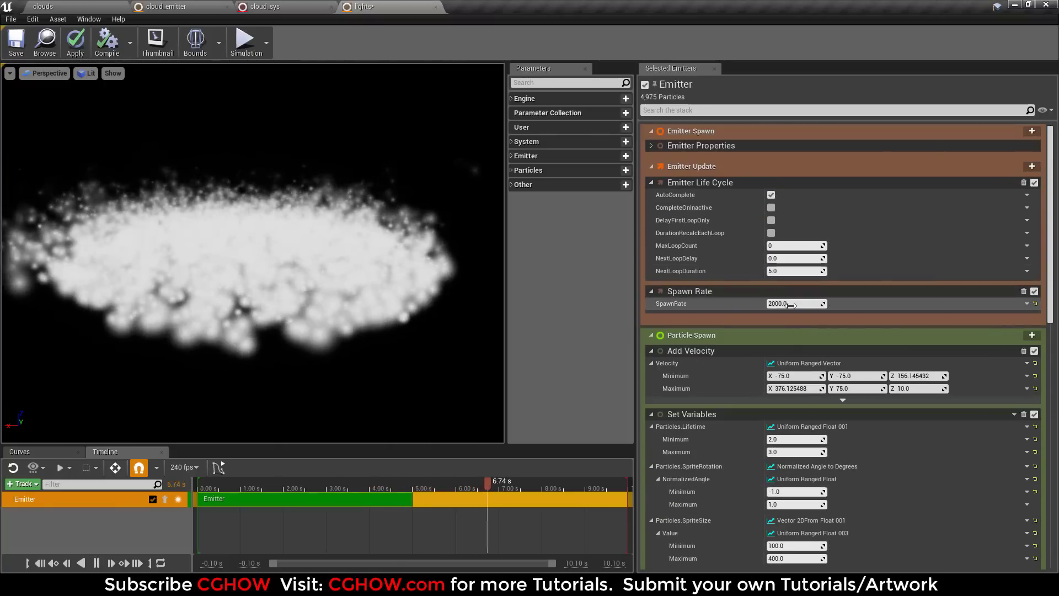
{"action": "type", "text": "20"}
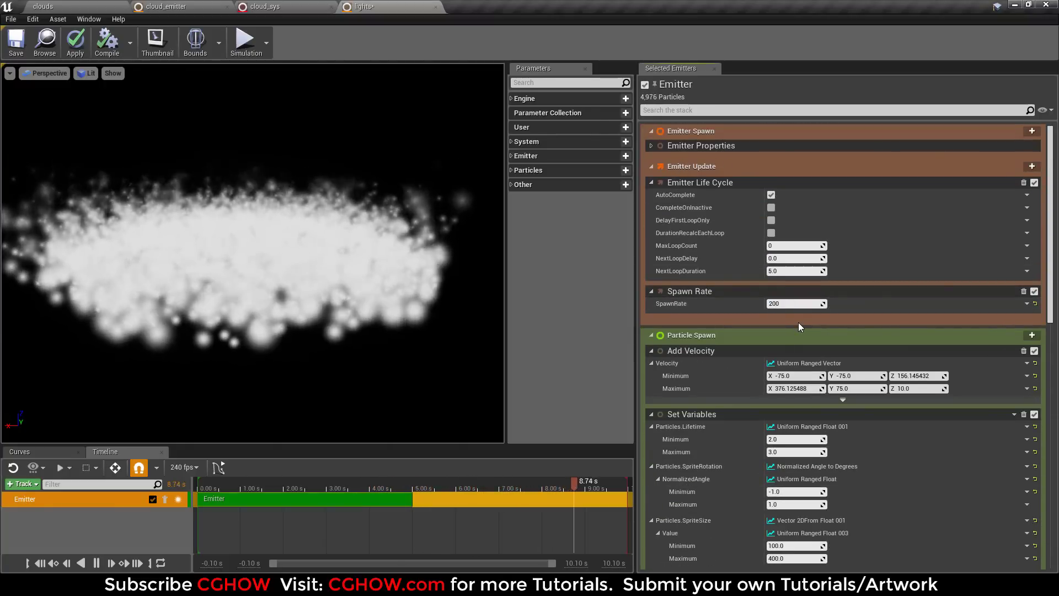
{"action": "type", "text": "0"}
{"action": "key", "text": "Return"}
{"action": "scroll", "coordinate": [842, 458], "scroll_direction": "down", "scroll_amount": 3}
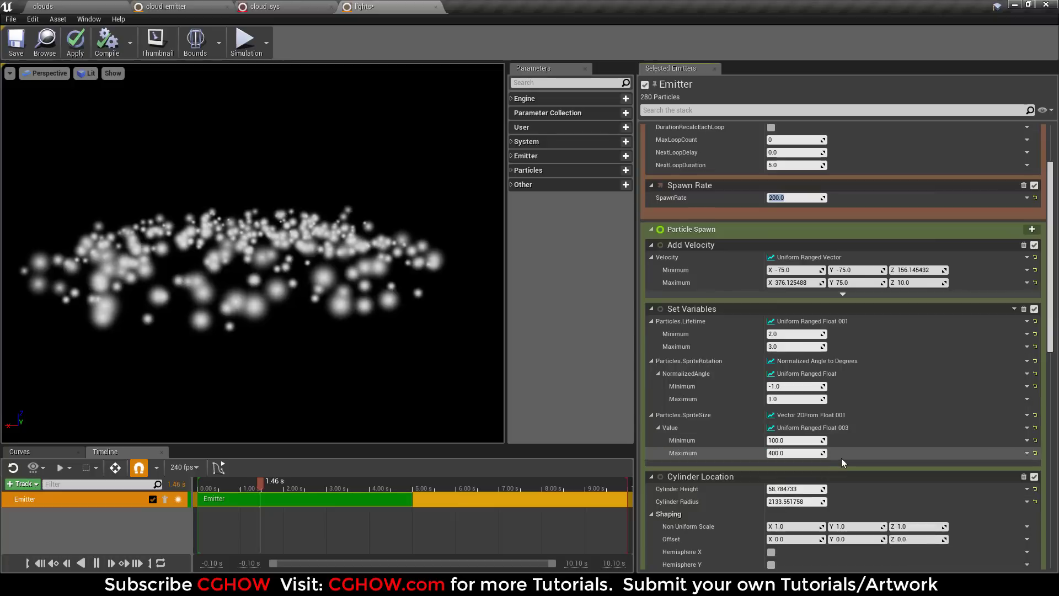
{"action": "left_click", "coordinate": [787, 440]}
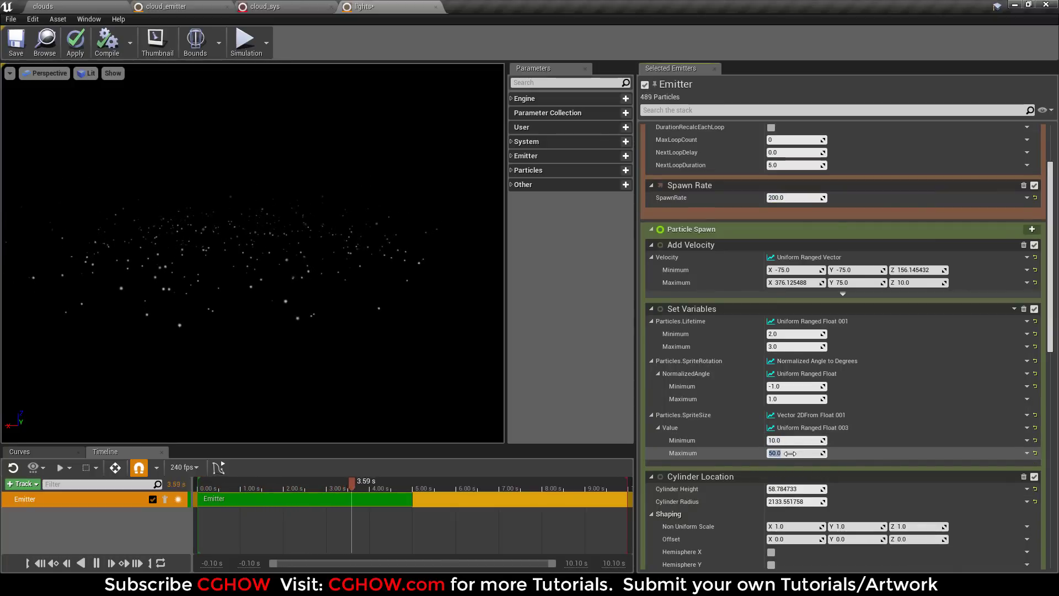
Change the starting color of the Color module's curve to bright cyan-blue, and apply and save the lights emitter
{"action": "scroll", "coordinate": [790, 453], "scroll_direction": "down", "scroll_amount": 8}
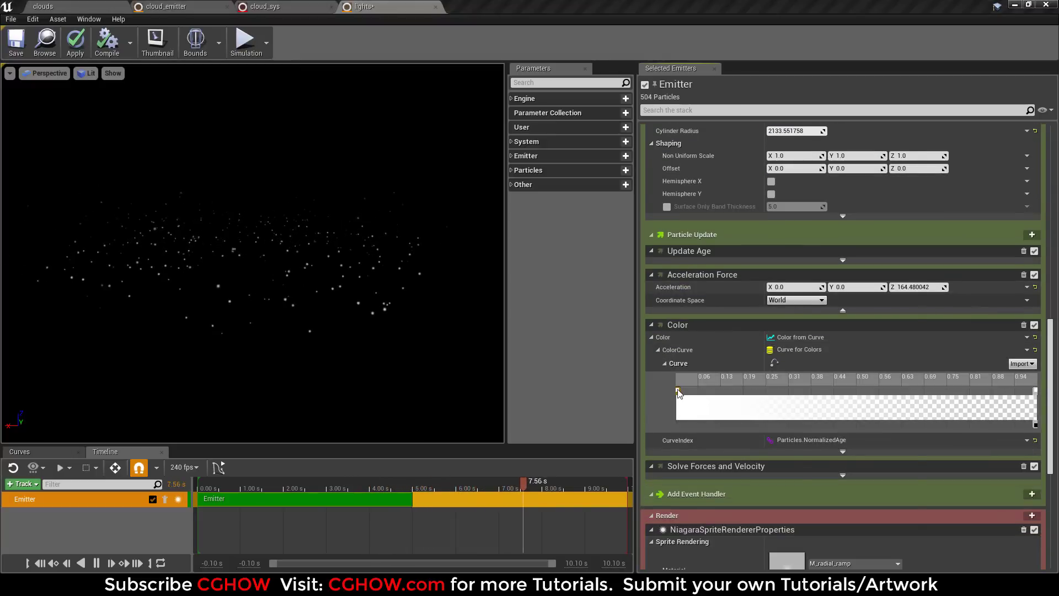
{"action": "double_click", "coordinate": [679, 391]}
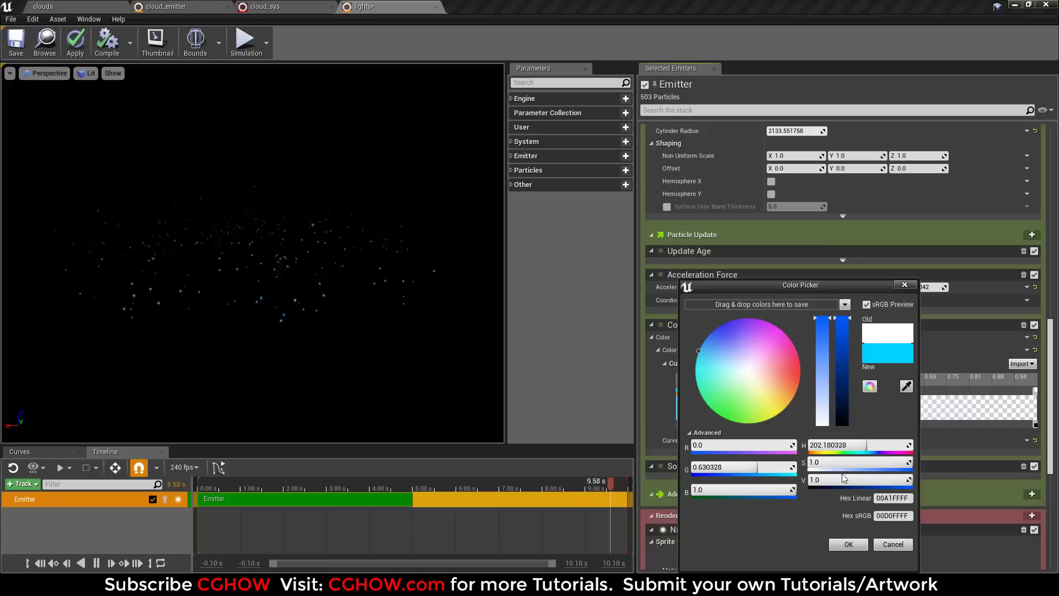
{"action": "left_click", "coordinate": [859, 545]}
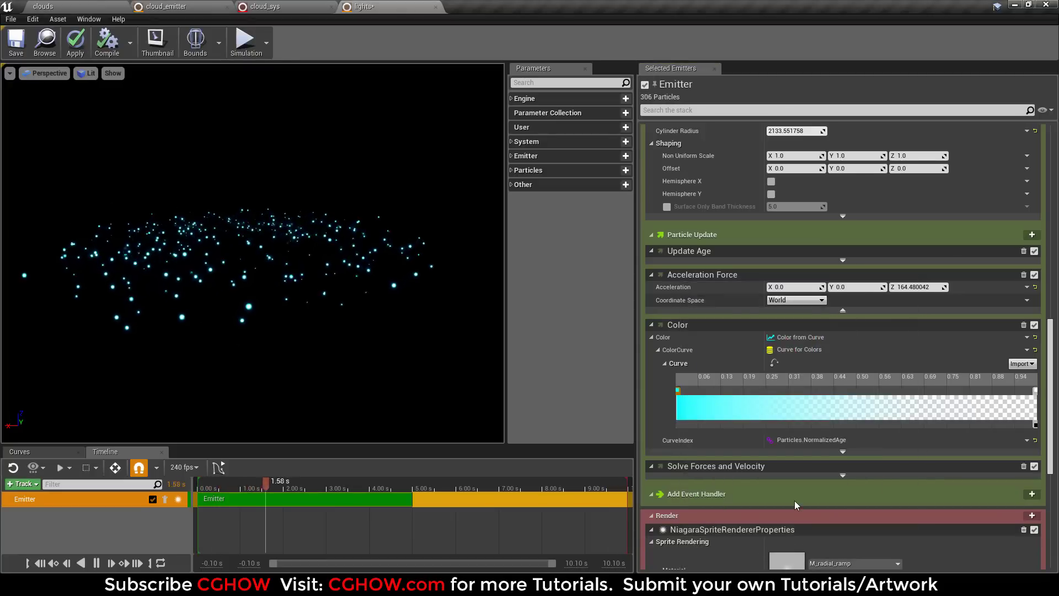
{"action": "scroll", "coordinate": [860, 462], "scroll_direction": "down", "scroll_amount": 3}
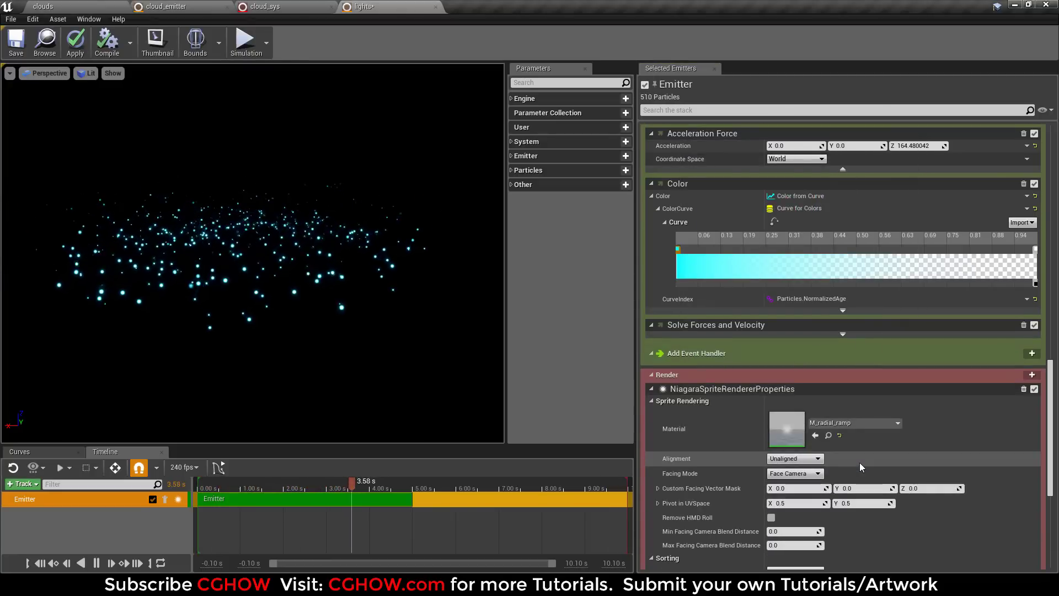
Add the lights emitter to the cloud_sys system, compile and save it, and view the result in the clouds level
{"action": "left_click", "coordinate": [244, 6]}
{"action": "left_click", "coordinate": [36, 485]}
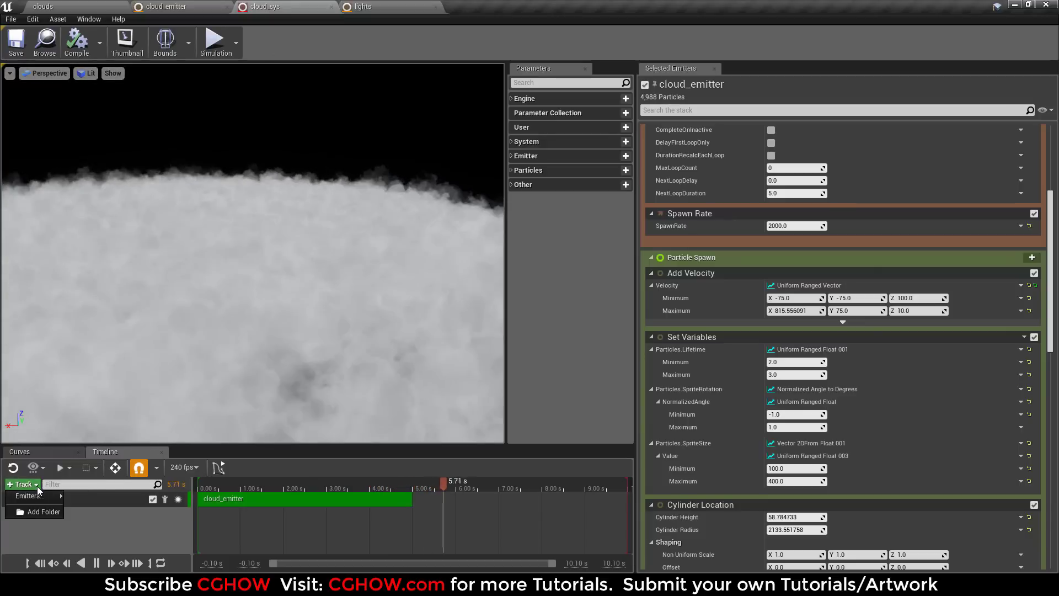
{"action": "mouse_move", "coordinate": [32, 495]}
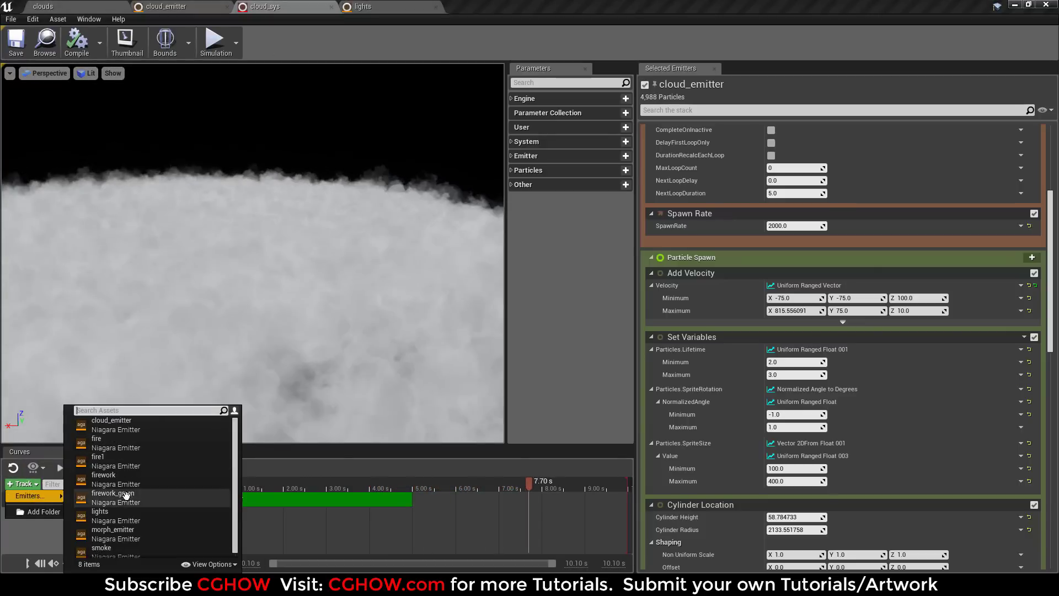
{"action": "left_click", "coordinate": [127, 518]}
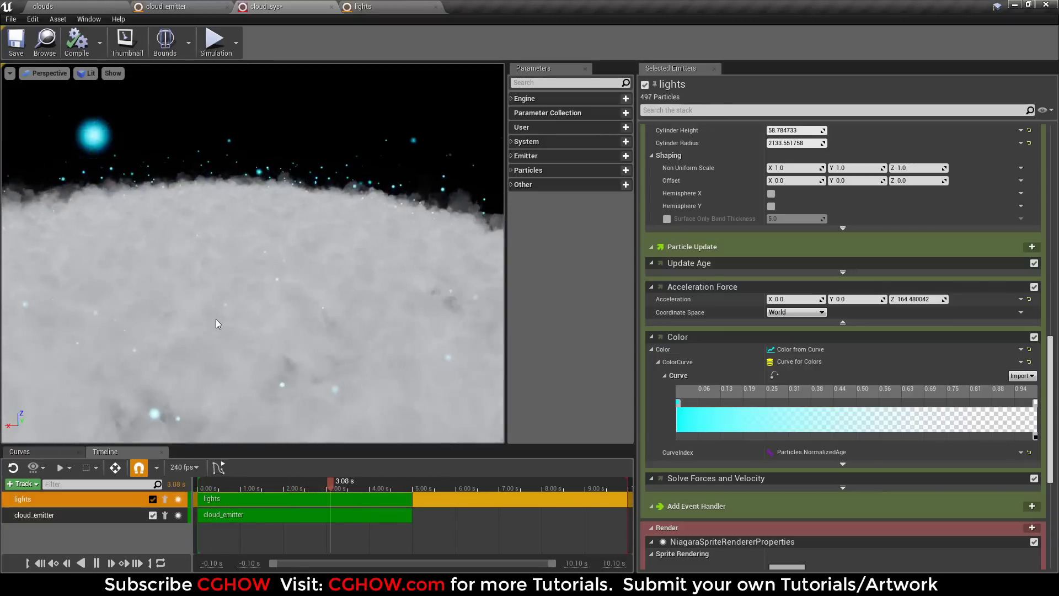
{"action": "left_click", "coordinate": [165, 41]}
{"action": "left_click", "coordinate": [16, 41]}
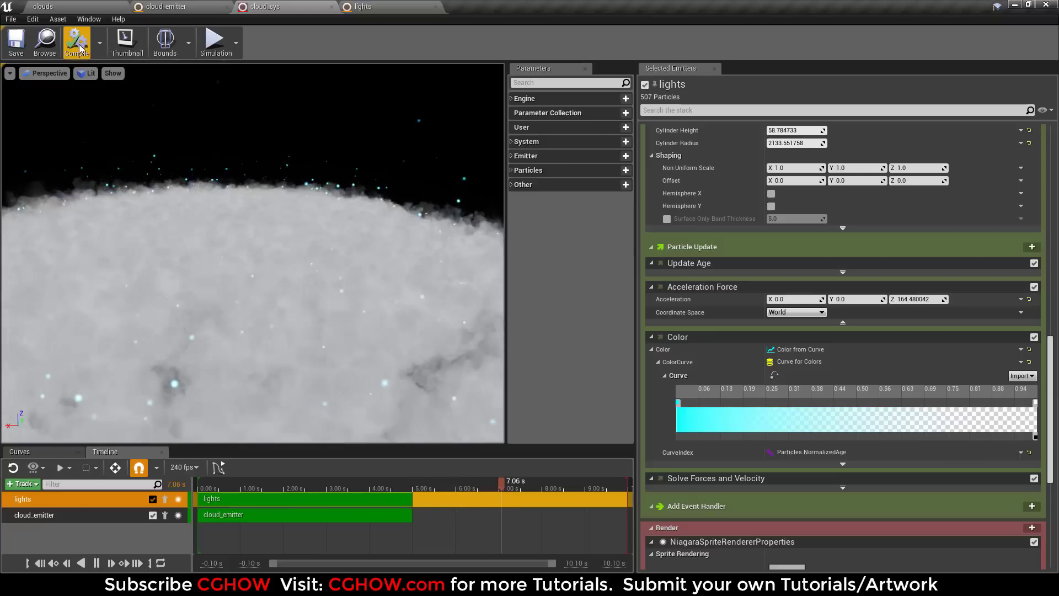
{"action": "left_click", "coordinate": [43, 6]}
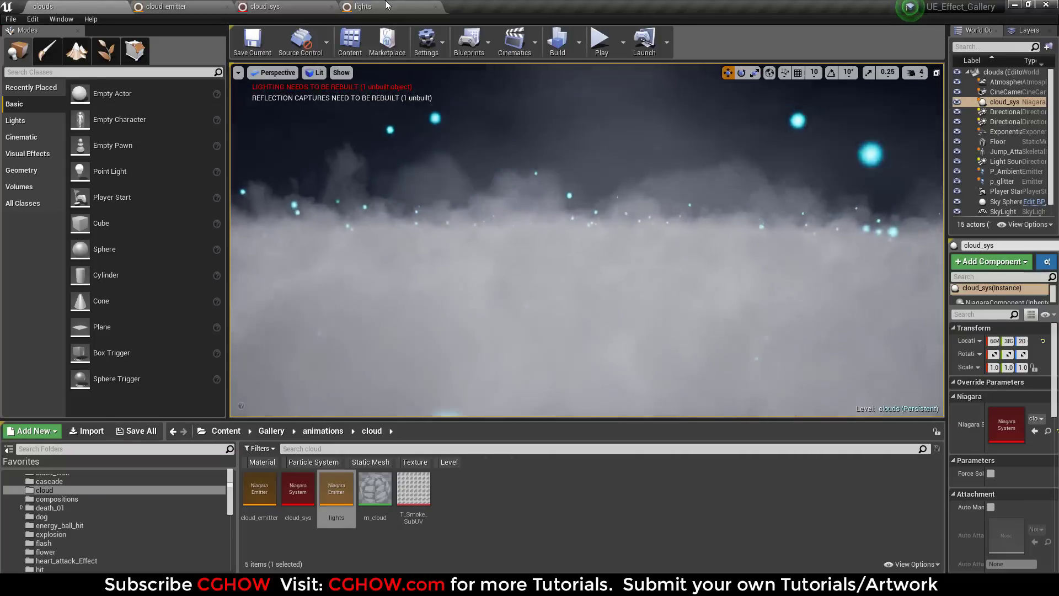
Add a Niagara Light Renderer to the lights emitter, set its Radius Scale to about 289, and apply the change
{"action": "left_click", "coordinate": [386, 6]}
{"action": "scroll", "coordinate": [957, 435], "scroll_direction": "down", "scroll_amount": 4}
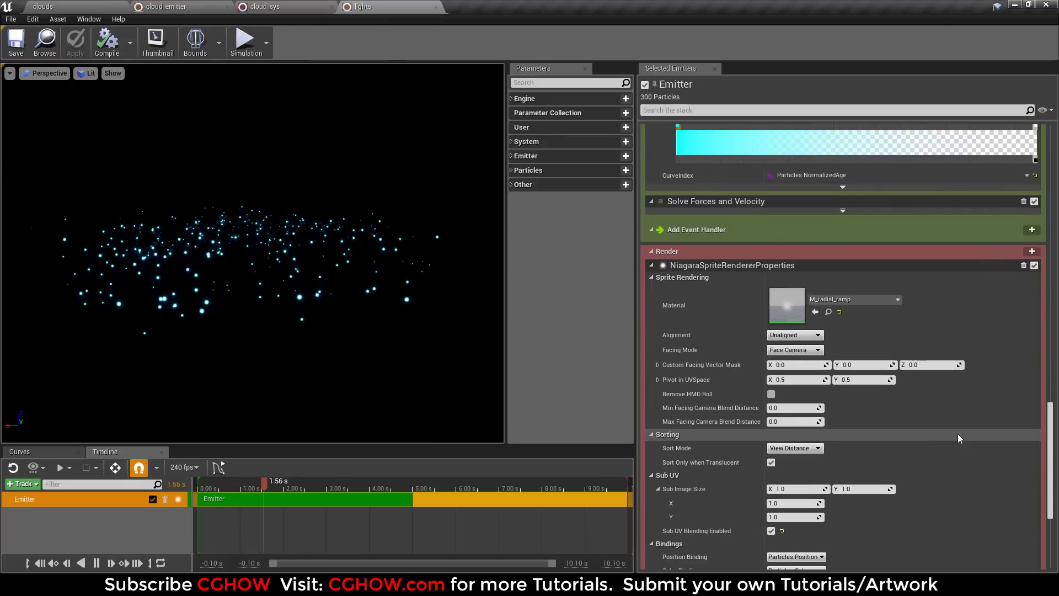
{"action": "left_click", "coordinate": [1033, 252]}
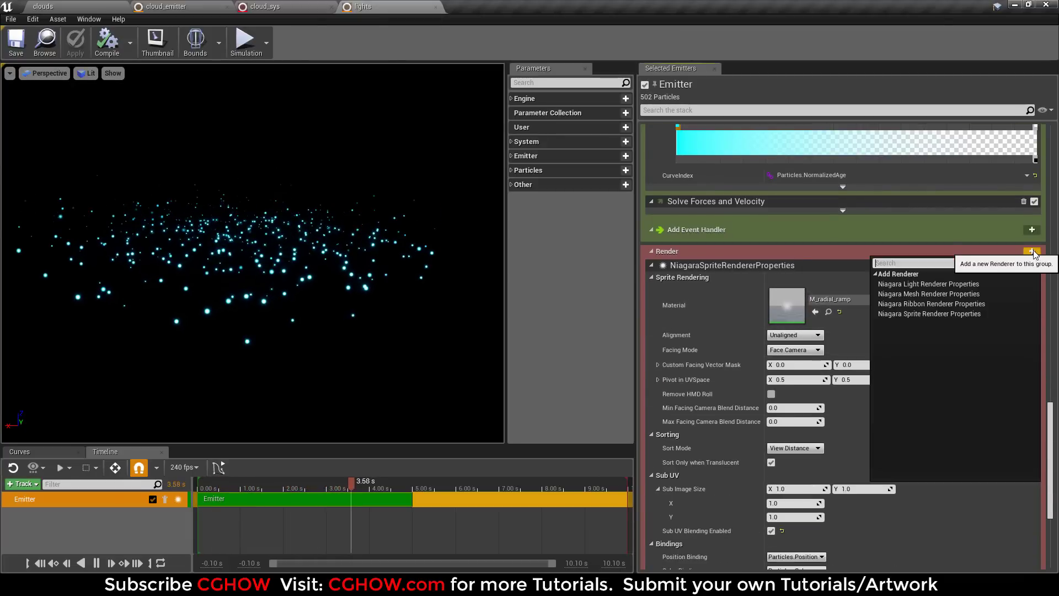
{"action": "left_click", "coordinate": [911, 285]}
{"action": "scroll", "coordinate": [858, 443], "scroll_direction": "down", "scroll_amount": 12}
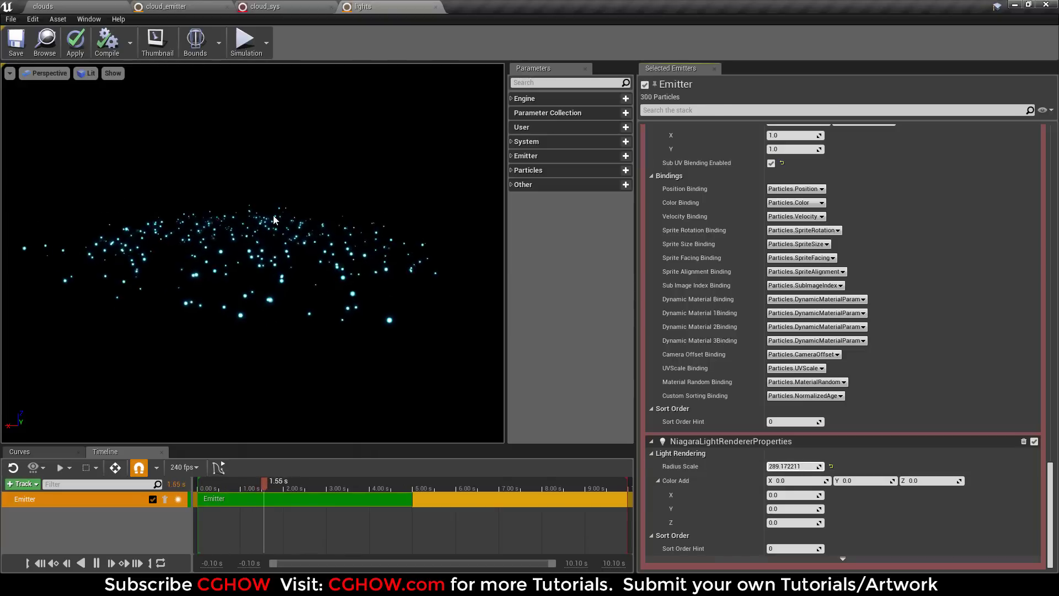
In cloud_sys, set the lights emitter's light renderer Radius Scale to about 2, save, and view the level
{"action": "left_click", "coordinate": [158, 7]}
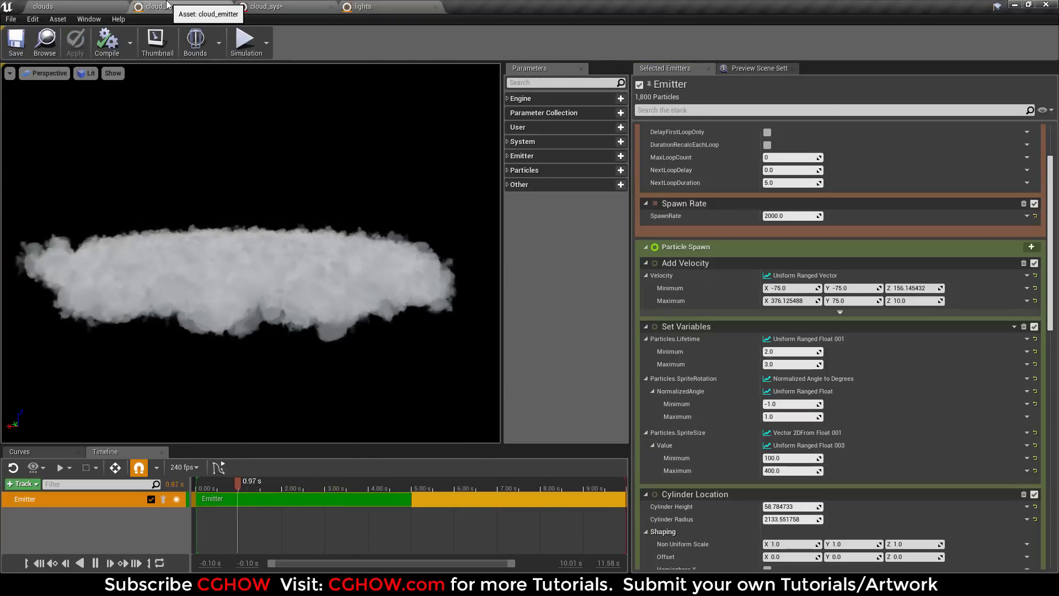
{"action": "left_click", "coordinate": [255, 7]}
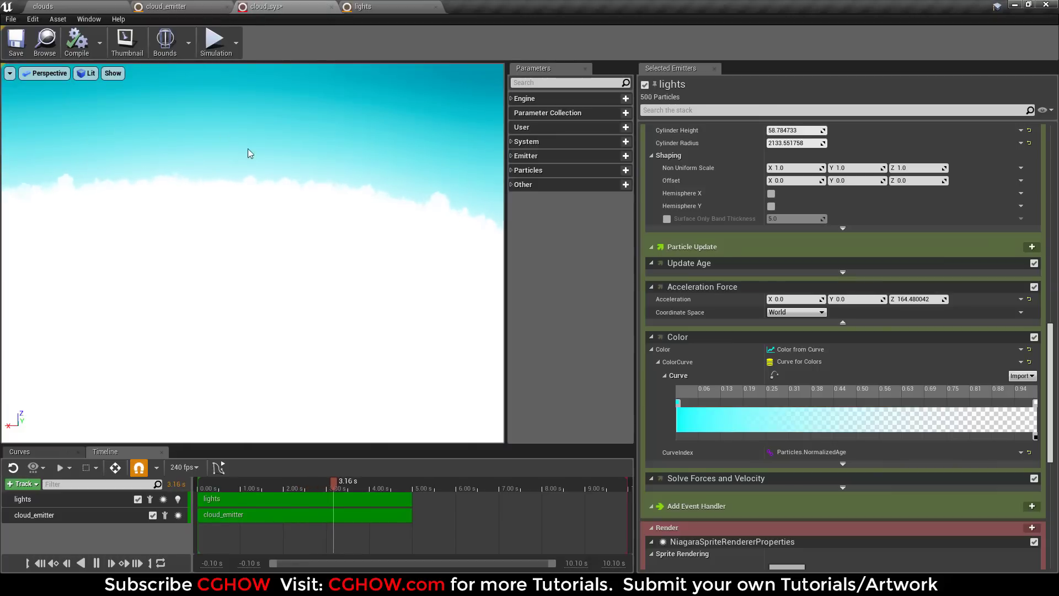
{"action": "scroll", "coordinate": [921, 353], "scroll_direction": "down", "scroll_amount": 15}
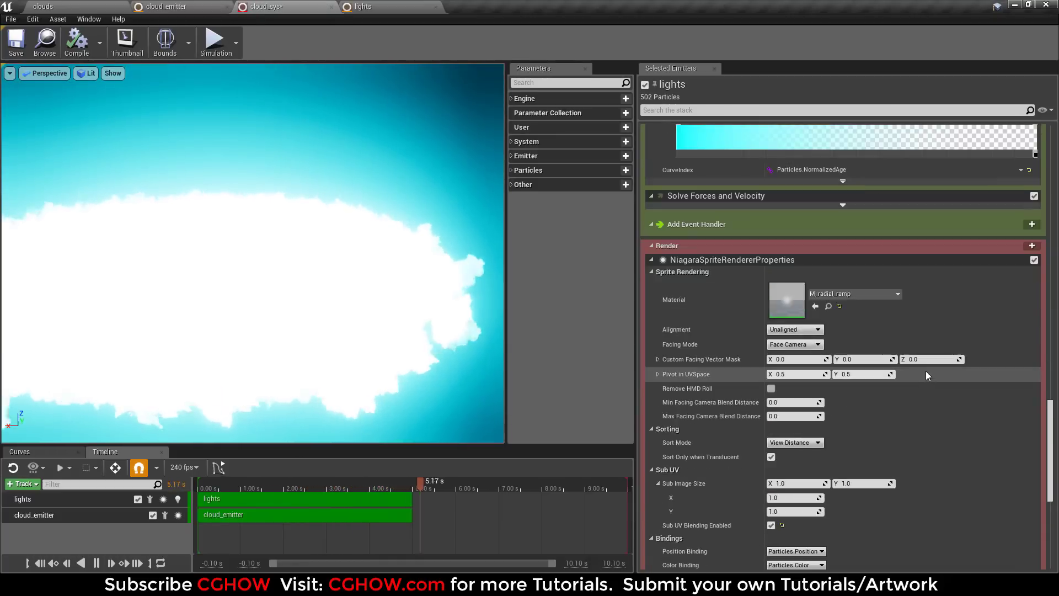
{"action": "scroll", "coordinate": [930, 397], "scroll_direction": "down", "scroll_amount": 3}
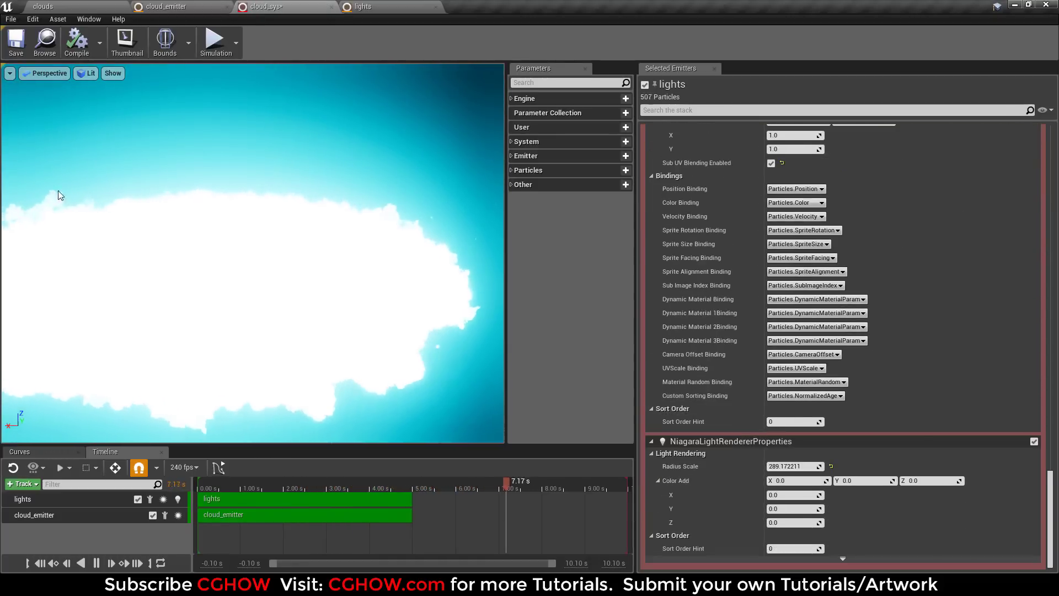
{"action": "left_click", "coordinate": [32, 514]}
{"action": "left_click", "coordinate": [35, 501]}
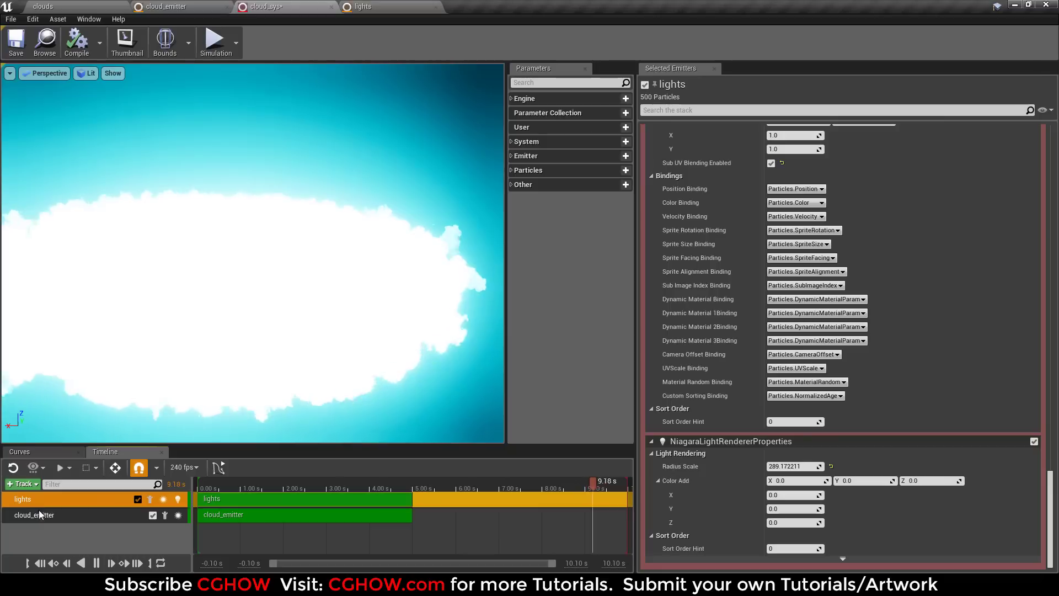
{"action": "left_click", "coordinate": [35, 515]}
{"action": "left_click", "coordinate": [42, 499]}
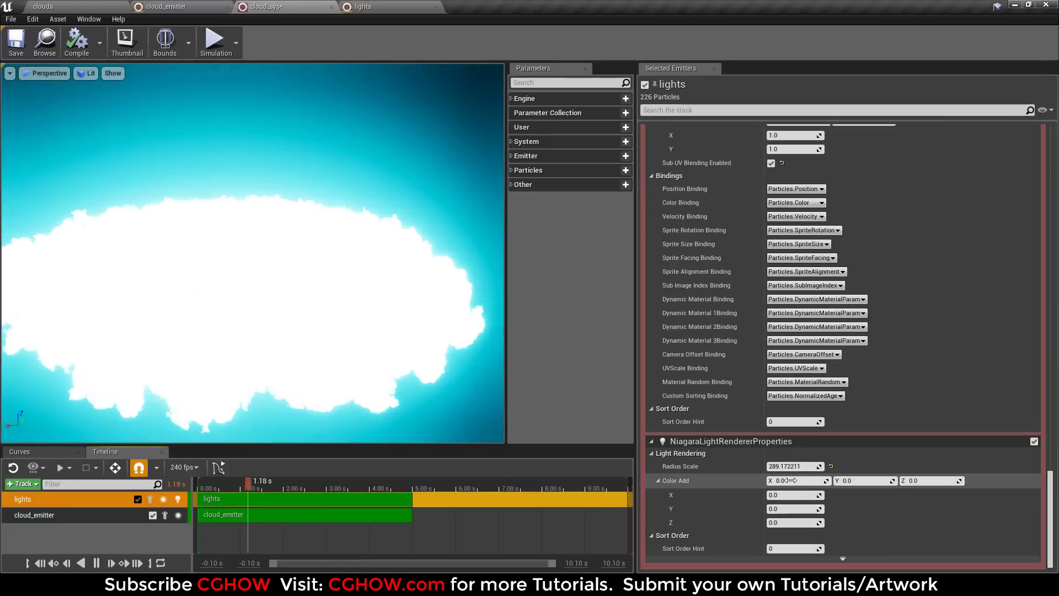
{"action": "mouse_move", "coordinate": [793, 467]}
{"action": "left_mouse_down"}
{"action": "mouse_move", "coordinate": [767, 466]}
{"action": "mouse_move", "coordinate": [777, 466]}
{"action": "left_mouse_up"}
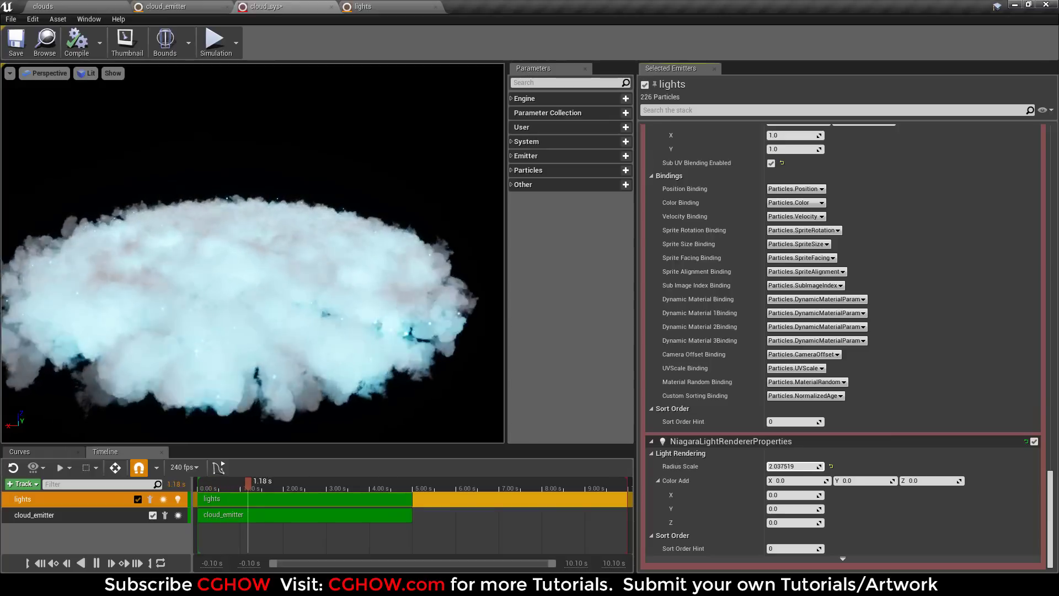
{"action": "scroll", "coordinate": [856, 437], "scroll_direction": "up", "scroll_amount": 5}
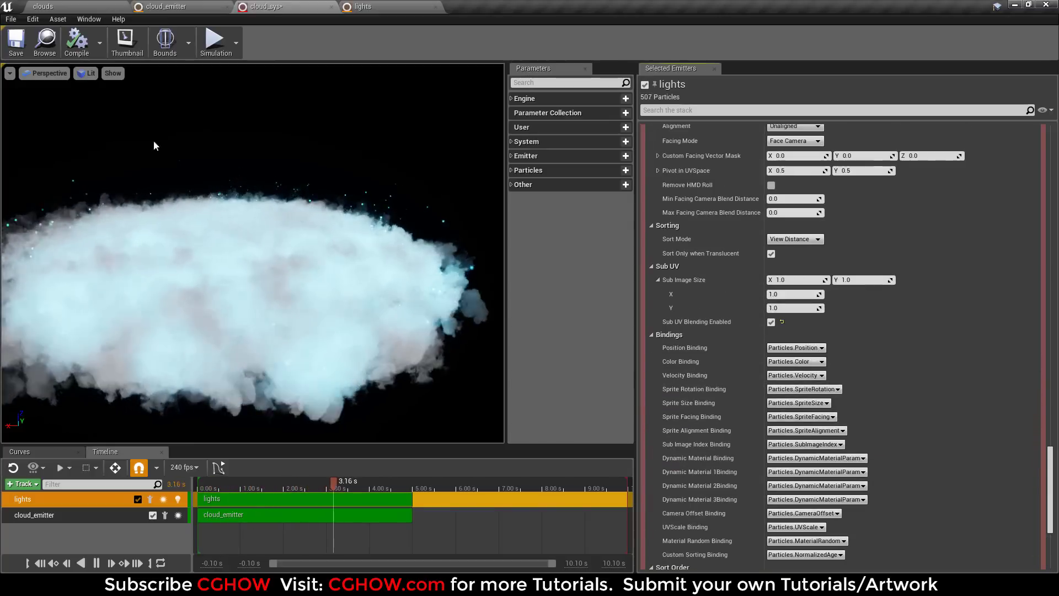
{"action": "left_click", "coordinate": [43, 6]}
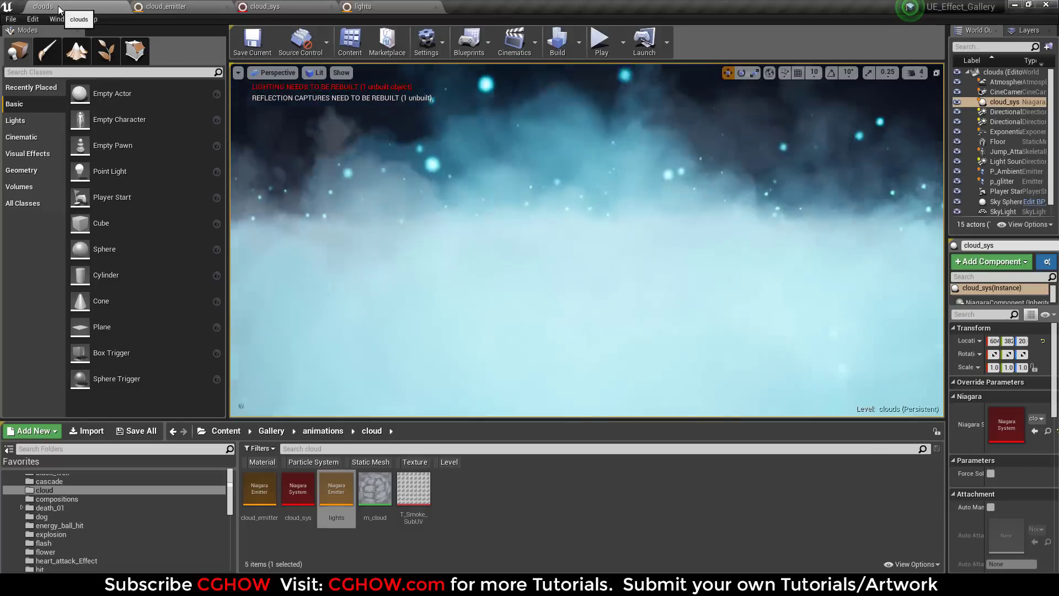
Set the end color of the lights emitter's Color curve to pure red with a value of 100, apply, and save
{"action": "left_click", "coordinate": [357, 6]}
{"action": "scroll", "coordinate": [879, 508], "scroll_direction": "up", "scroll_amount": 18}
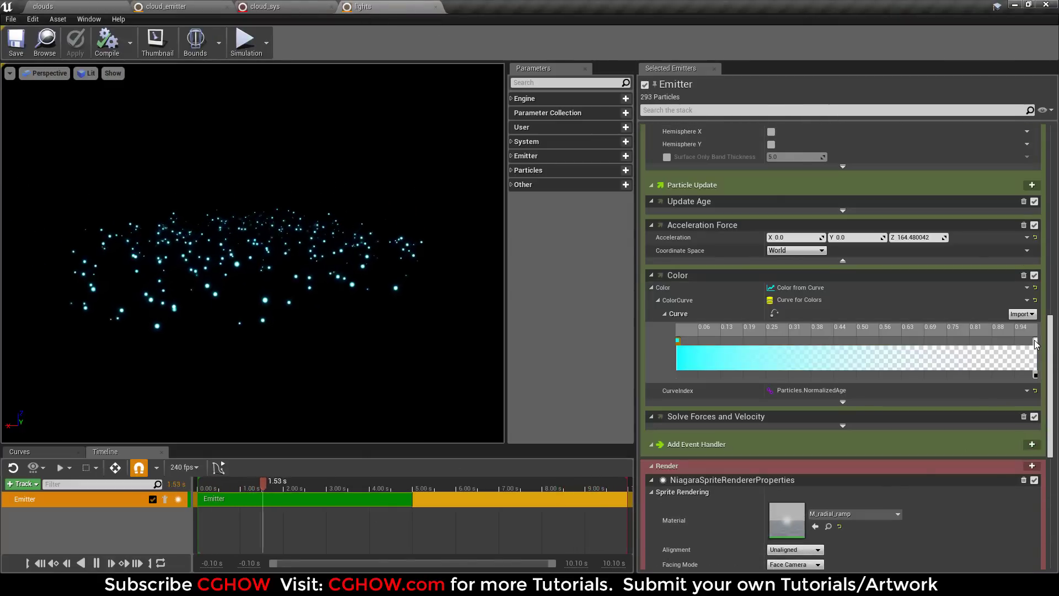
{"action": "double_click", "coordinate": [1035, 342]}
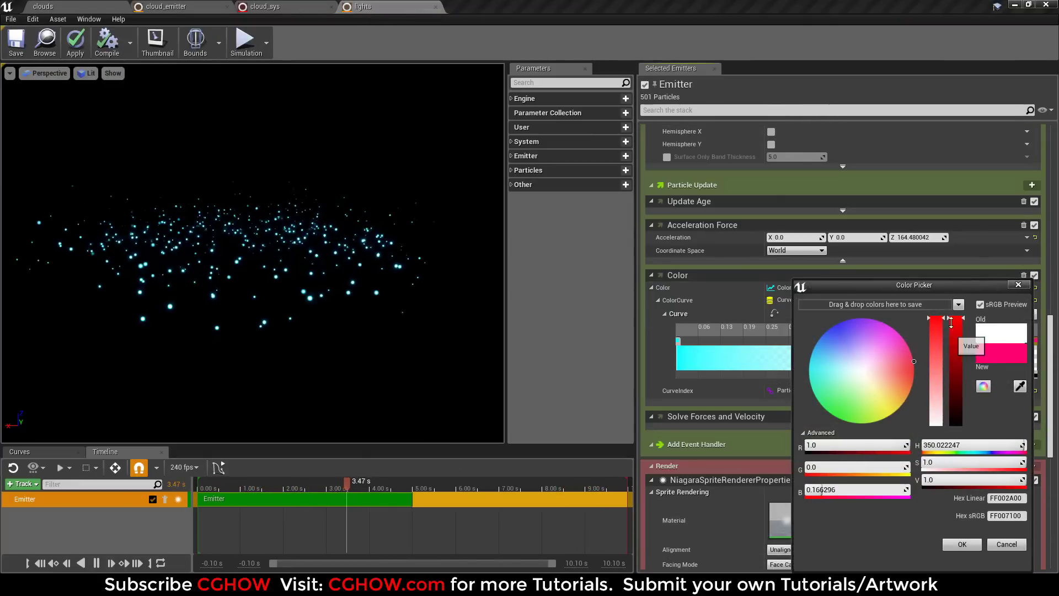
{"action": "left_click_drag", "start_coordinate": [910, 369], "coordinate": [925, 371]}
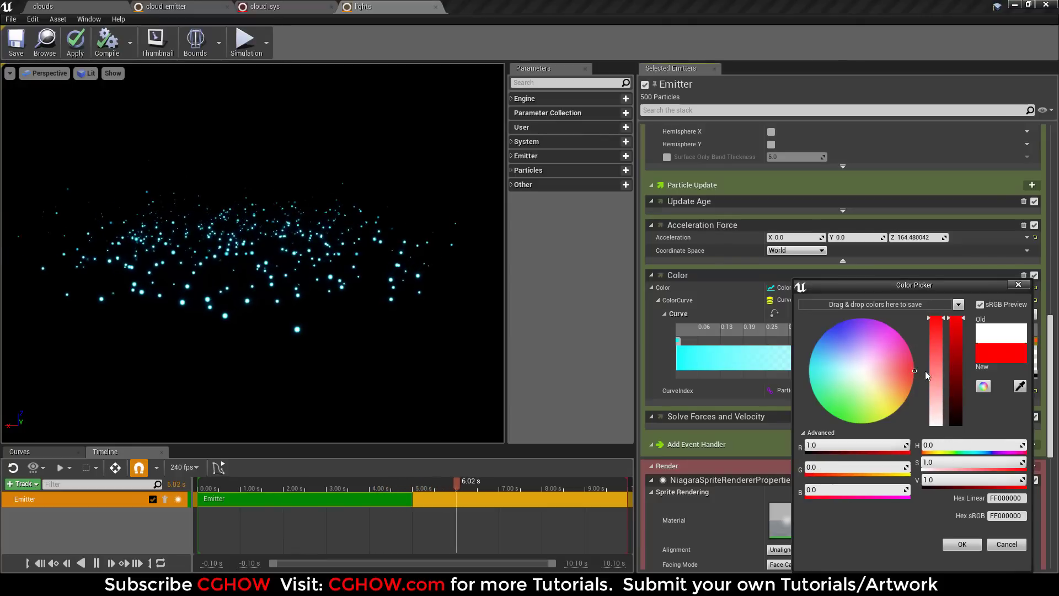
{"action": "left_click", "coordinate": [963, 545]}
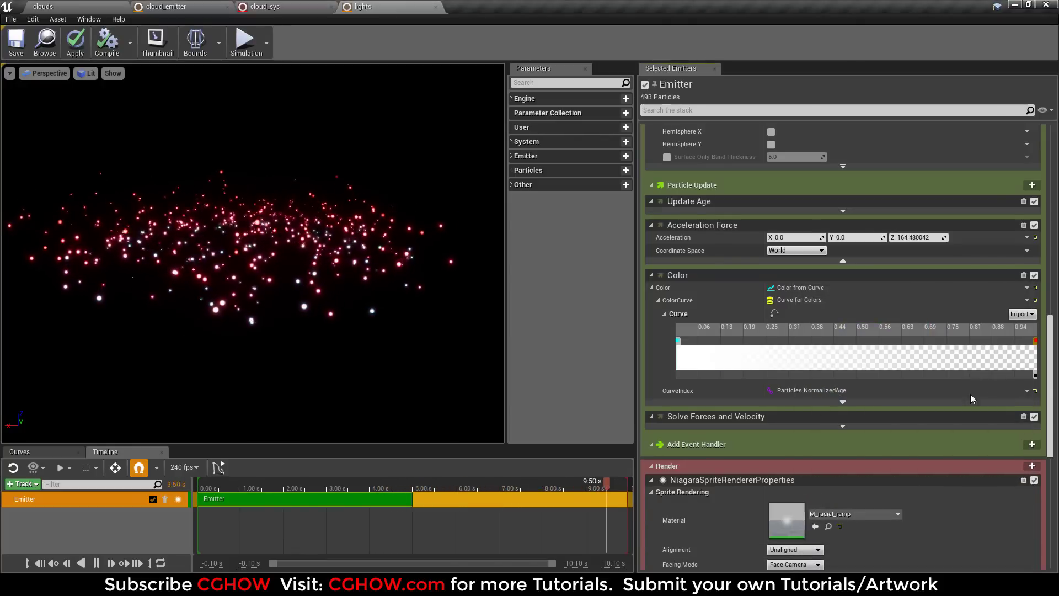
{"action": "double_click", "coordinate": [1035, 341]}
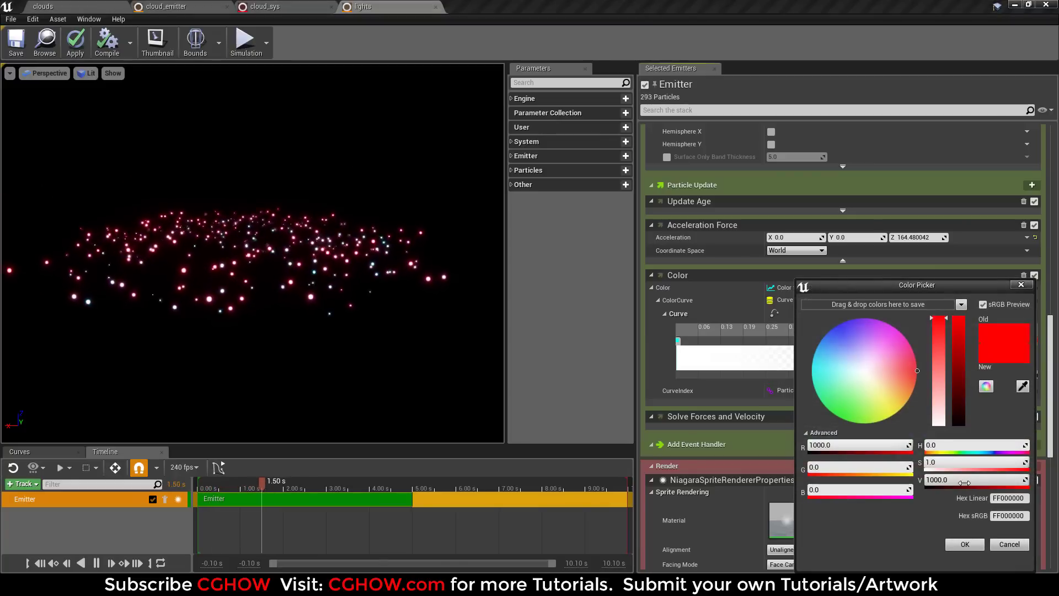
{"action": "left_click", "coordinate": [966, 545]}
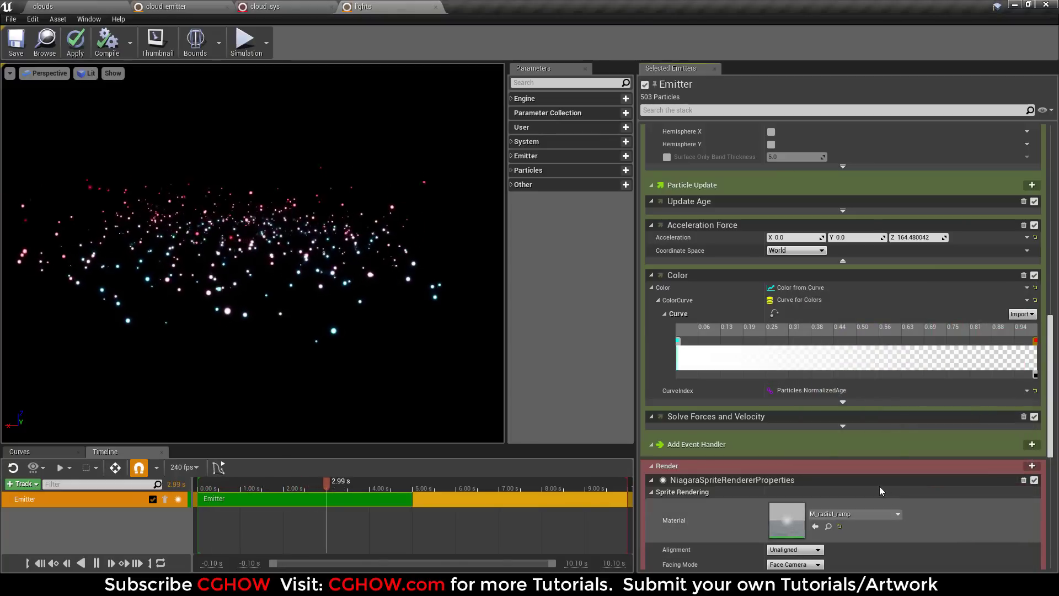
{"action": "left_click", "coordinate": [10, 46]}
{"action": "left_click", "coordinate": [43, 6]}
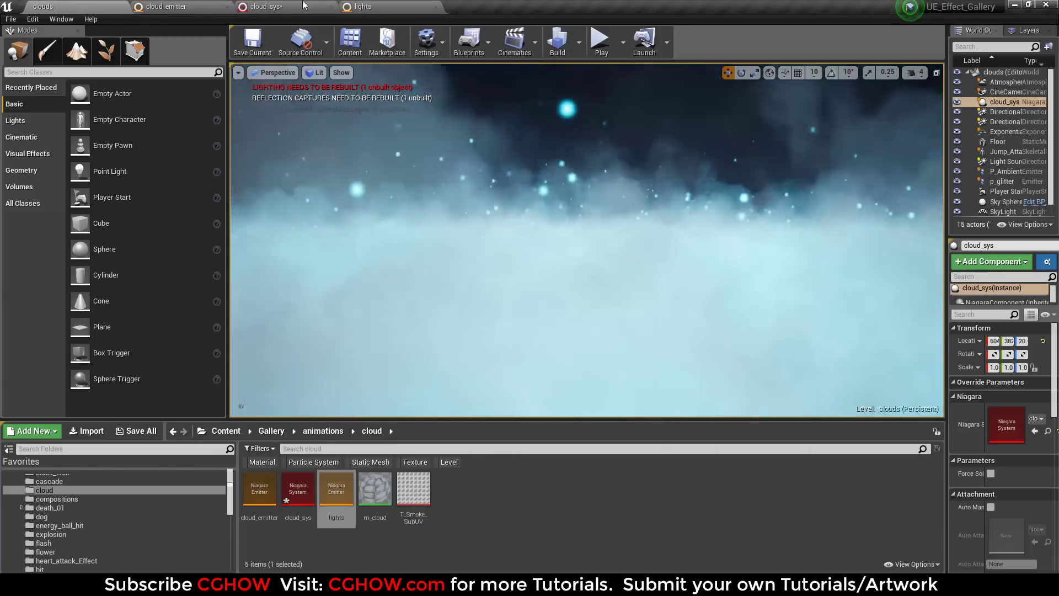
In cloud_sys, move the lights curve's starting color key slightly inward from the start and check the colors of both keys
{"action": "left_click", "coordinate": [266, 7]}
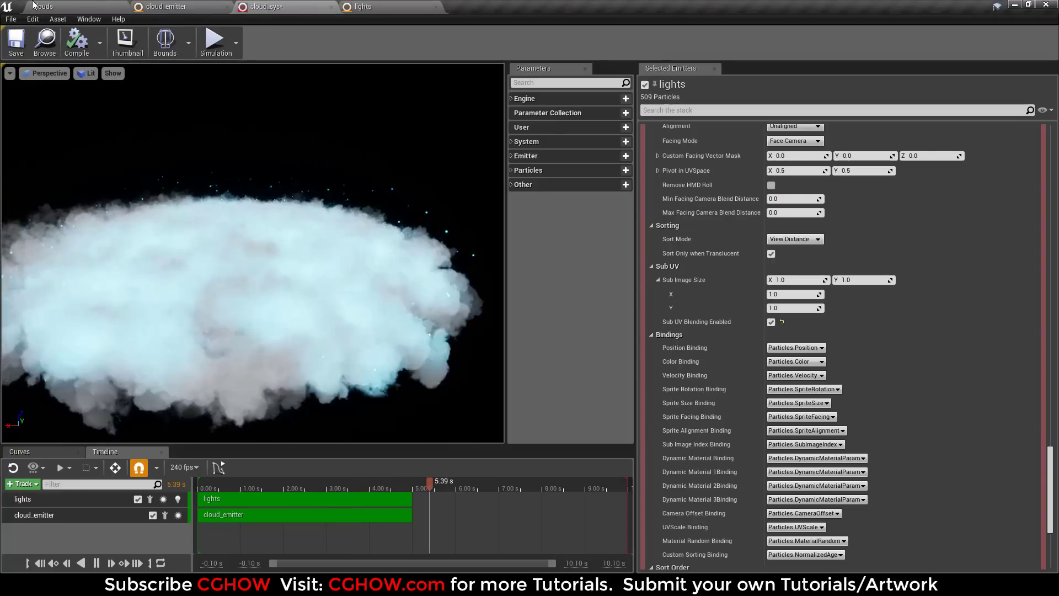
{"action": "scroll", "coordinate": [832, 350], "scroll_direction": "down", "scroll_amount": 5}
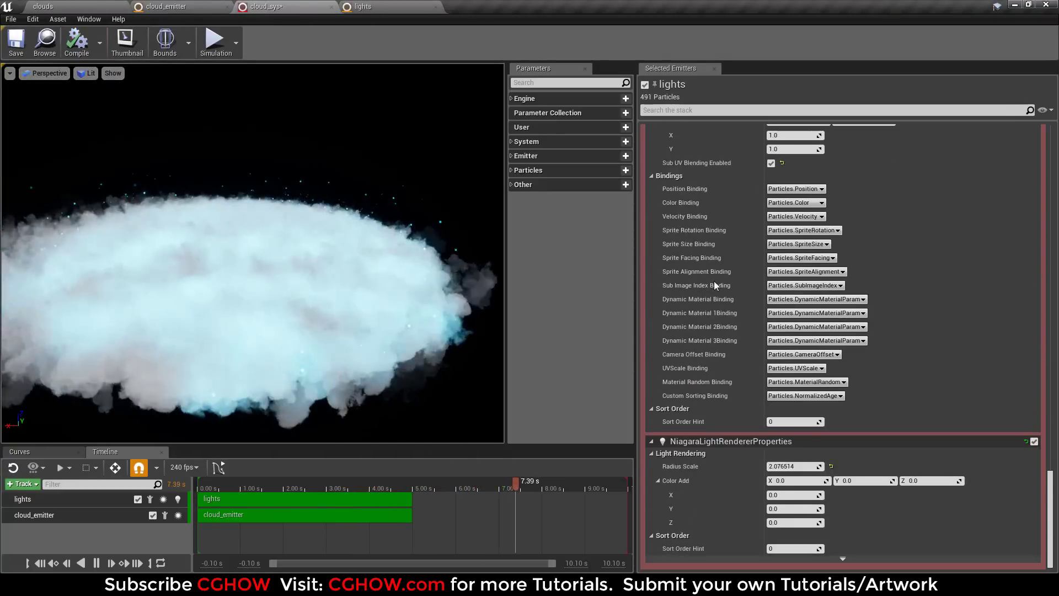
{"action": "scroll", "coordinate": [793, 344], "scroll_direction": "up", "scroll_amount": 4}
{"action": "scroll", "coordinate": [792, 343], "scroll_direction": "up", "scroll_amount": 10}
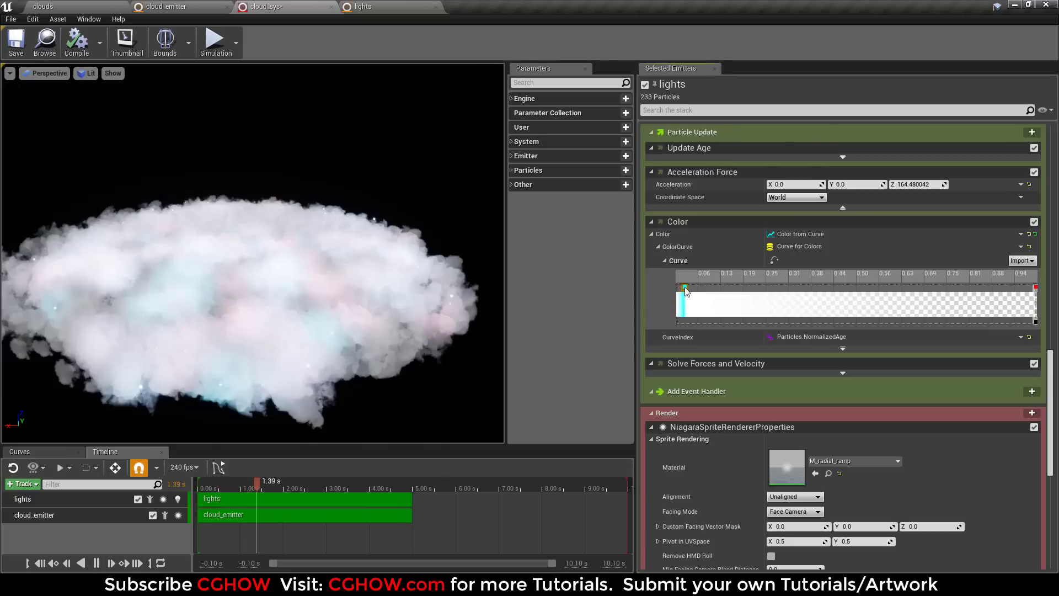
{"action": "left_click_drag", "start_coordinate": [684, 287], "coordinate": [681, 287]}
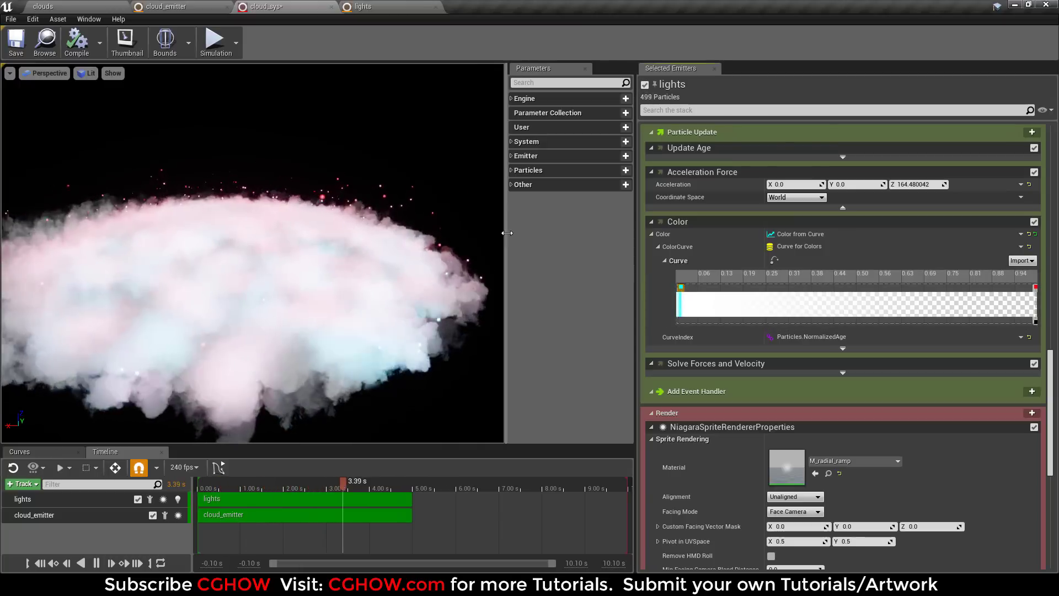
{"action": "double_click", "coordinate": [1035, 287]}
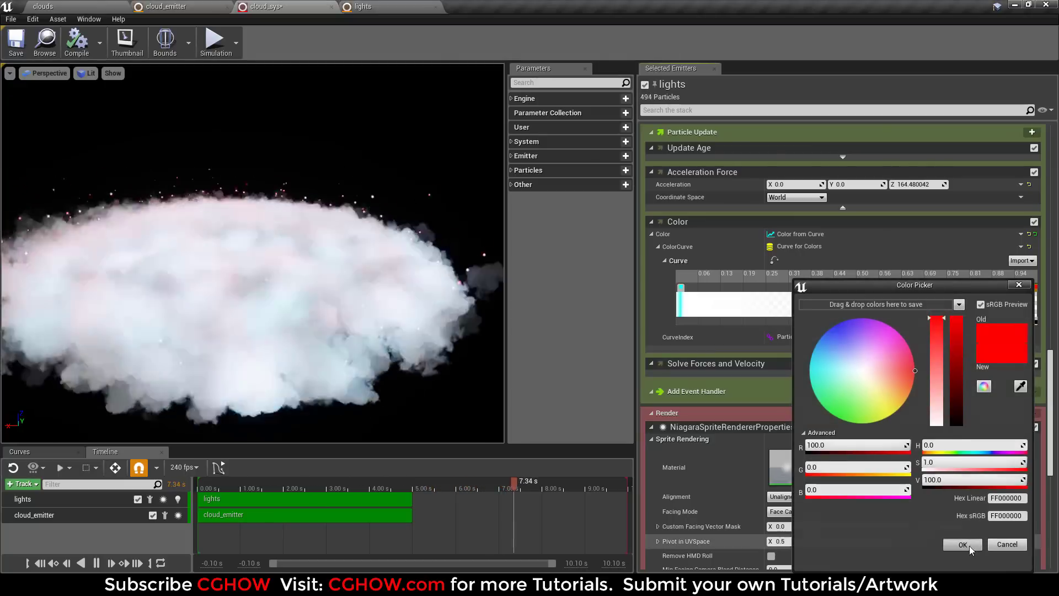
{"action": "left_click", "coordinate": [969, 544]}
{"action": "double_click", "coordinate": [681, 287]}
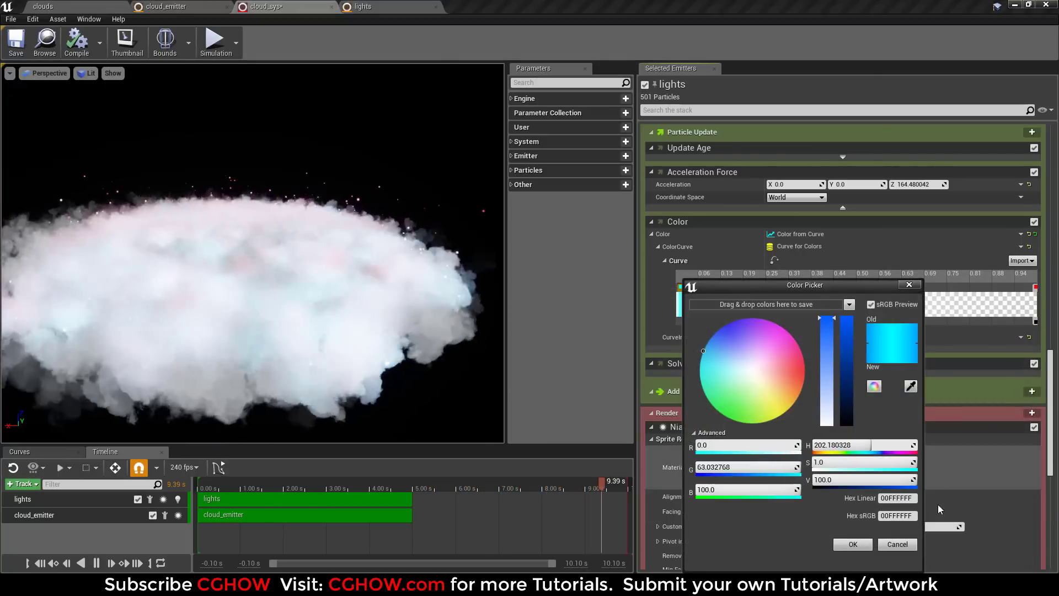
{"action": "left_click", "coordinate": [854, 545]}
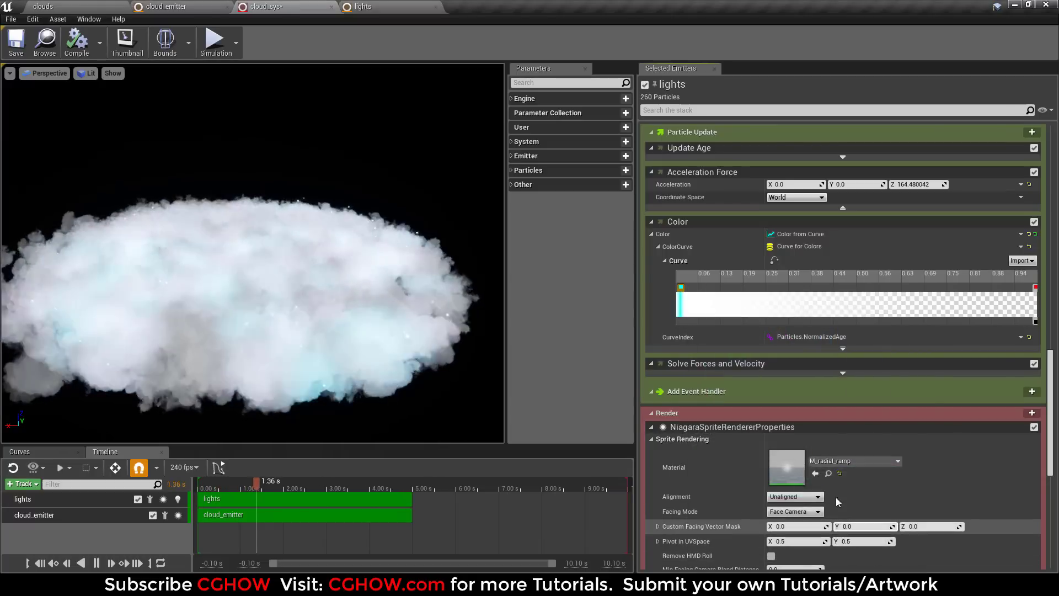
Set the lights emitter's minimum particle lifetime to 0.2, save and compile cloud_sys, and view the clouds level
{"action": "scroll", "coordinate": [773, 352], "scroll_direction": "up", "scroll_amount": 3}
{"action": "scroll", "coordinate": [774, 355], "scroll_direction": "up", "scroll_amount": 5}
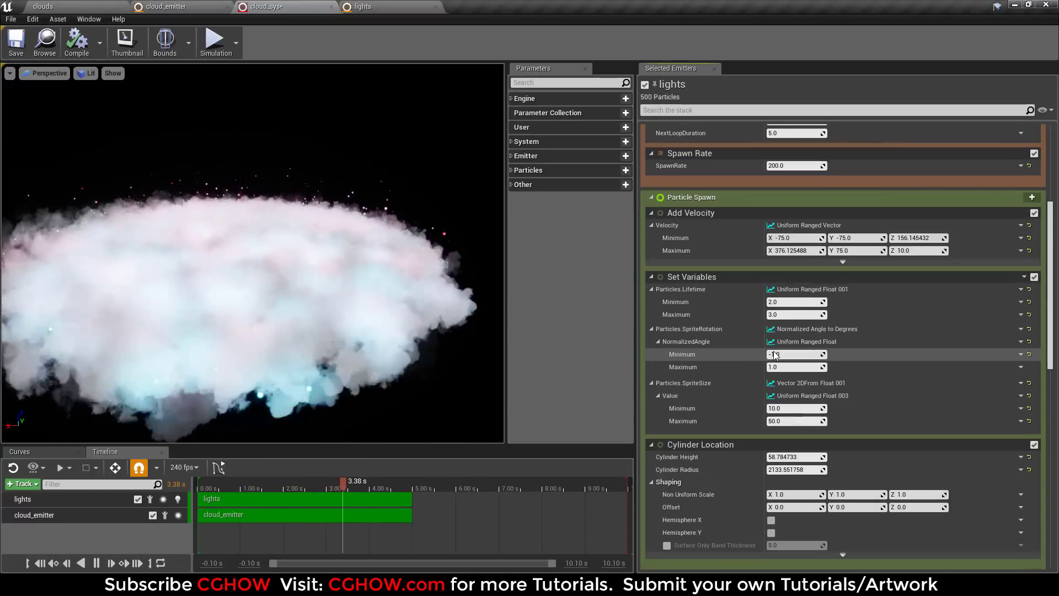
{"action": "scroll", "coordinate": [774, 354], "scroll_direction": "up", "scroll_amount": 1}
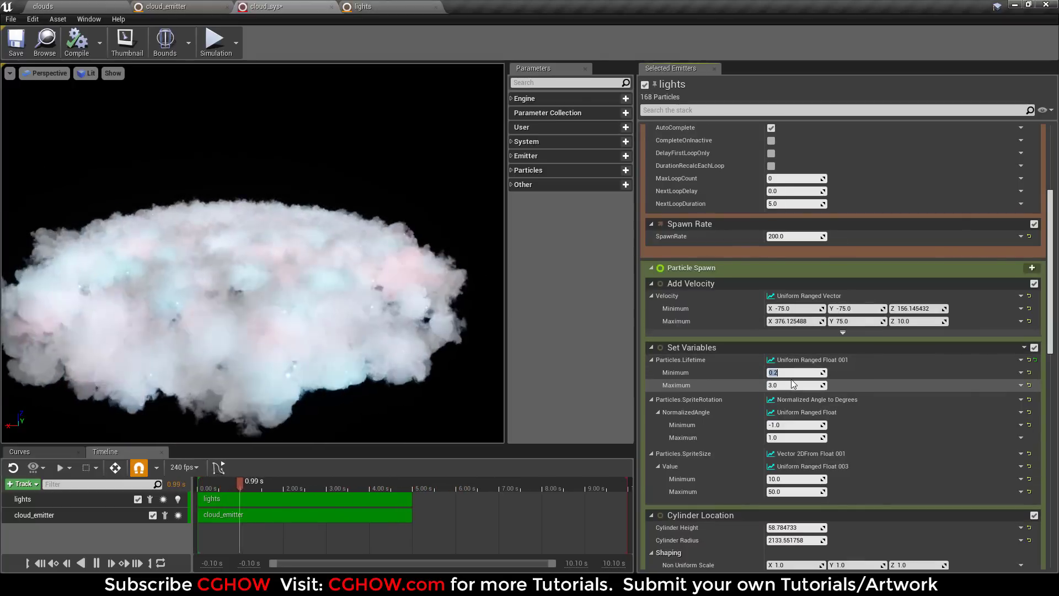
{"action": "left_click", "coordinate": [16, 41]}
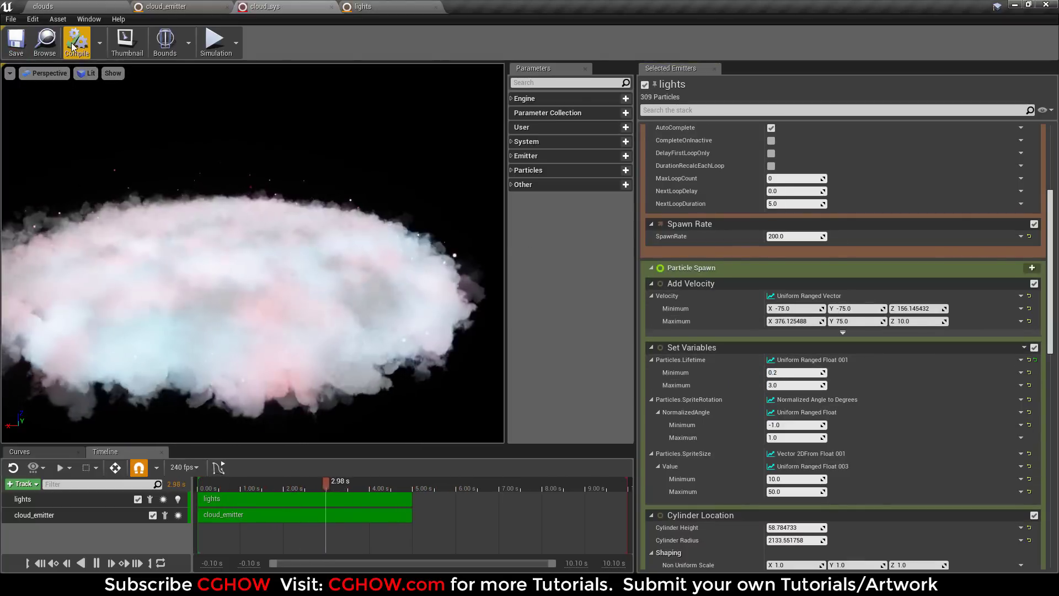
{"action": "left_click", "coordinate": [70, 6]}
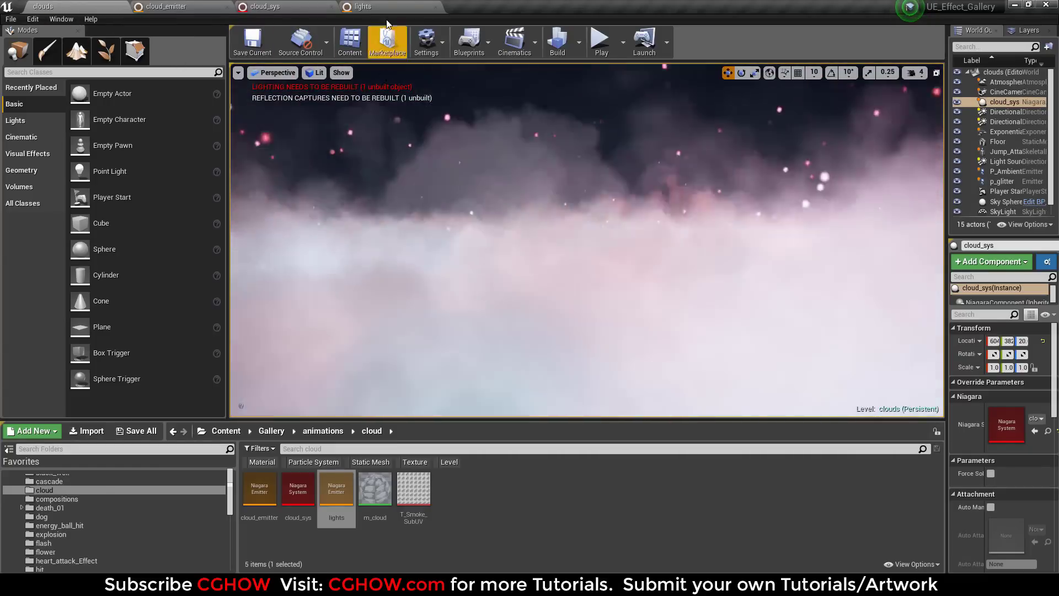
In the lights emitter, set the Acceleration Force's Z acceleration to 0
{"action": "left_click", "coordinate": [389, 6]}
{"action": "scroll", "coordinate": [827, 365], "scroll_direction": "up", "scroll_amount": 5}
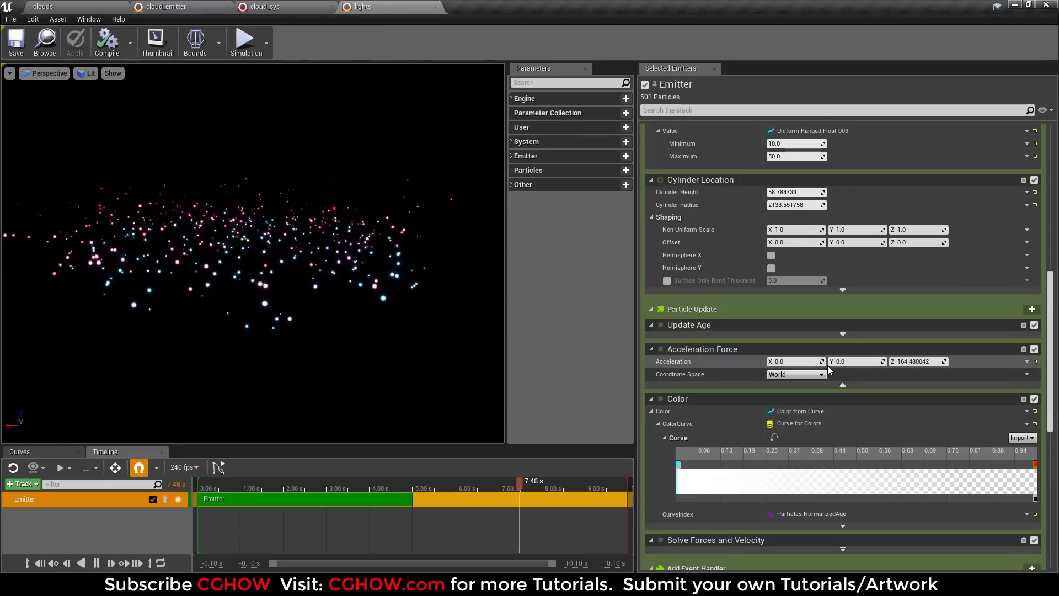
{"action": "left_click", "coordinate": [919, 362]}
{"action": "type", "text": "0"}
{"action": "key", "text": "Return"}
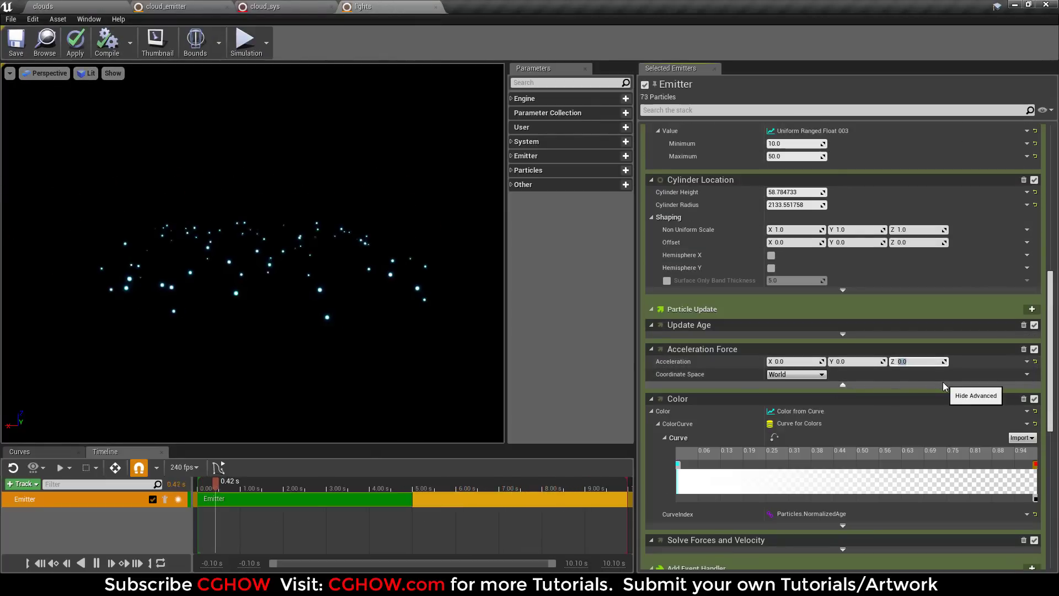
In Add Velocity, set the maximum X to 75, the minimum Z to 100 and the maximum Z to 0
{"action": "scroll", "coordinate": [895, 400], "scroll_direction": "up", "scroll_amount": 15}
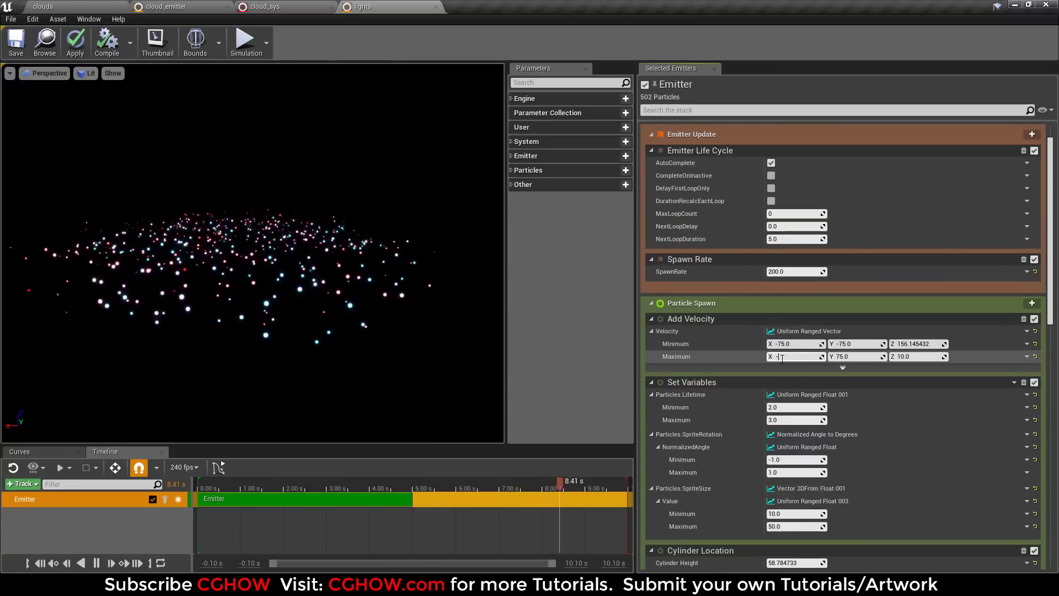
{"action": "type", "text": "75"}
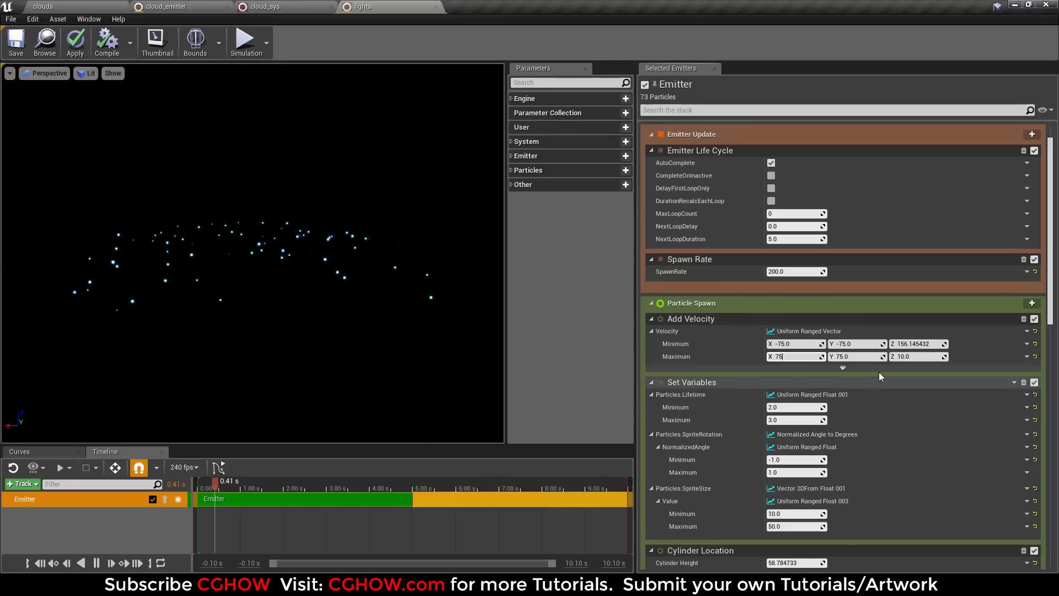
{"action": "left_click", "coordinate": [917, 344]}
{"action": "type", "text": "0."}
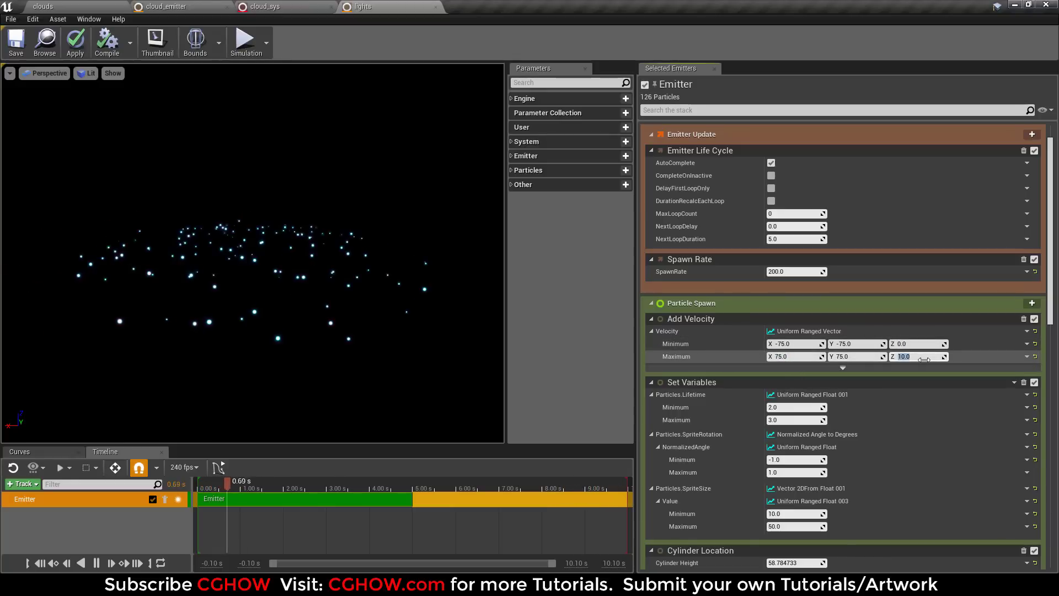
{"action": "type", "text": "0"}
{"action": "key", "text": "Return"}
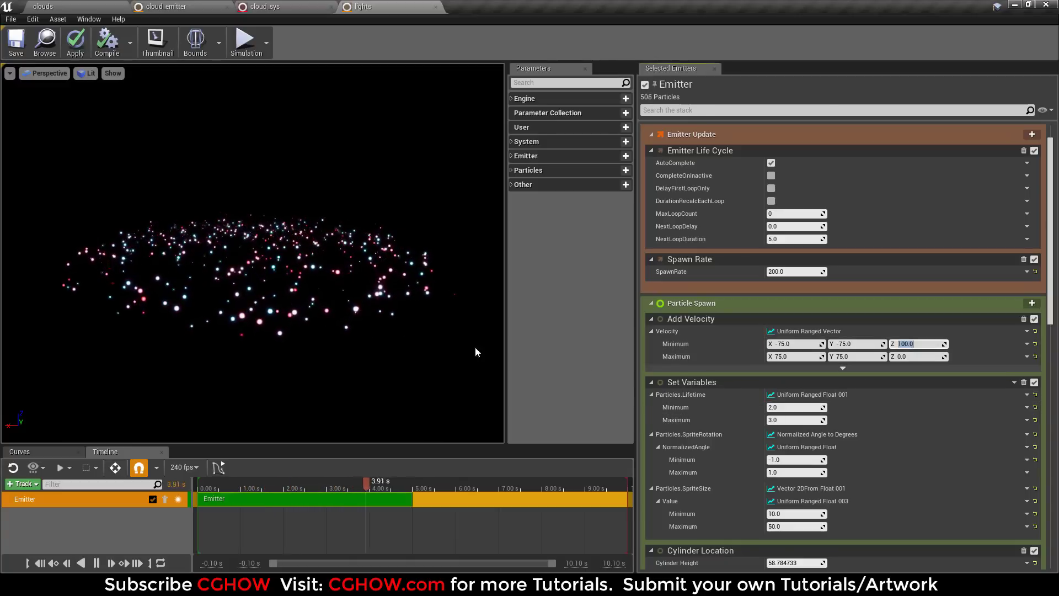
Reduce the Cylinder Radius to about 61 and widen the X/Y velocity range to about -564/-403 minimum and 418/387 maximum
{"action": "scroll", "coordinate": [872, 436], "scroll_direction": "down", "scroll_amount": 3}
{"action": "scroll", "coordinate": [872, 432], "scroll_direction": "down", "scroll_amount": 4}
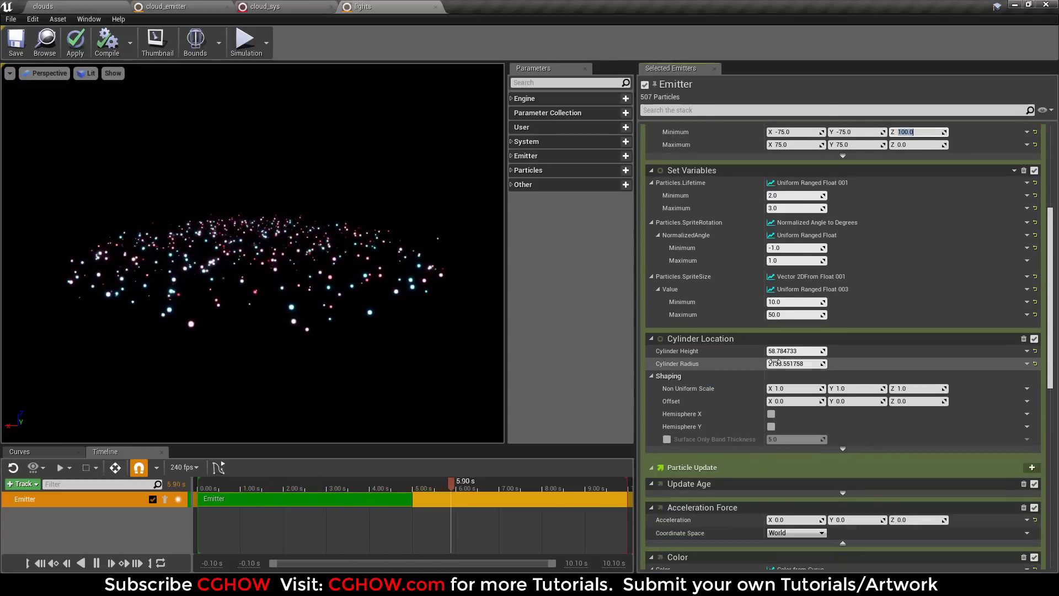
{"action": "left_click_drag", "start_coordinate": [772, 364], "coordinate": [739, 363]}
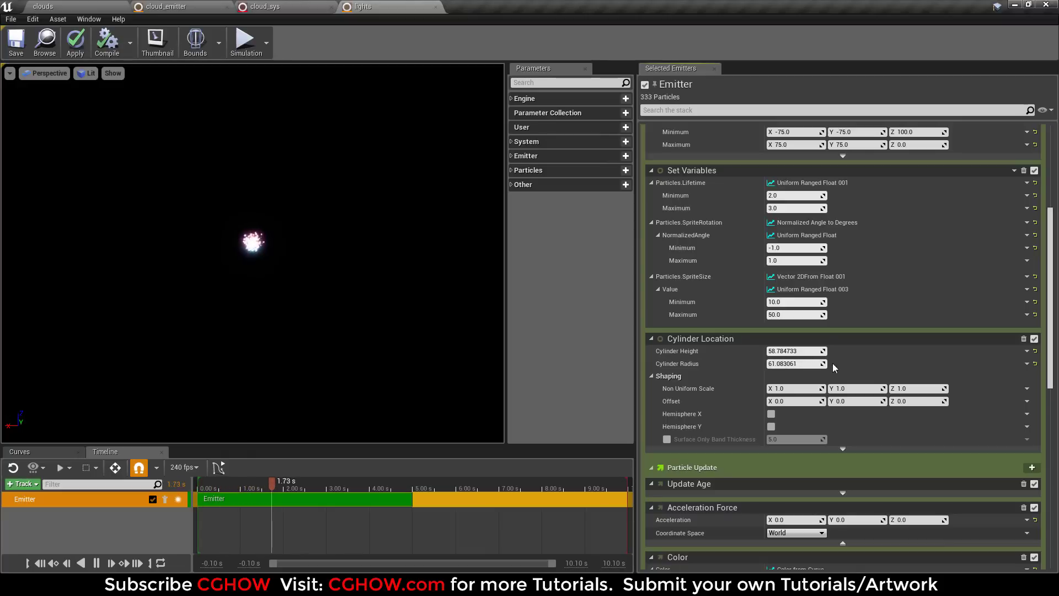
{"action": "scroll", "coordinate": [832, 363], "scroll_direction": "up", "scroll_amount": 5}
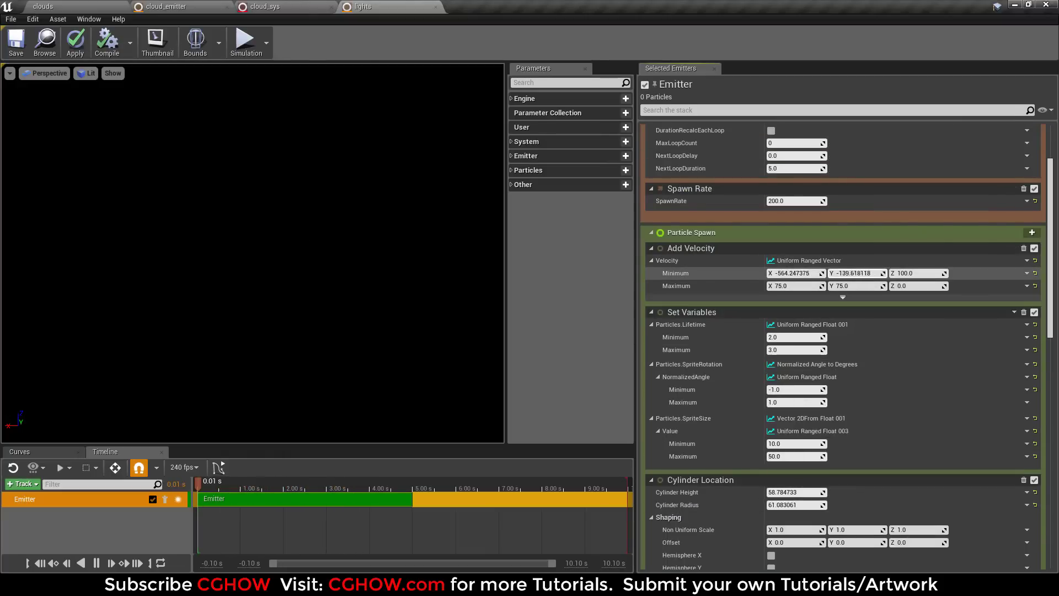
{"action": "left_click_drag", "start_coordinate": [855, 273], "coordinate": [833, 273]}
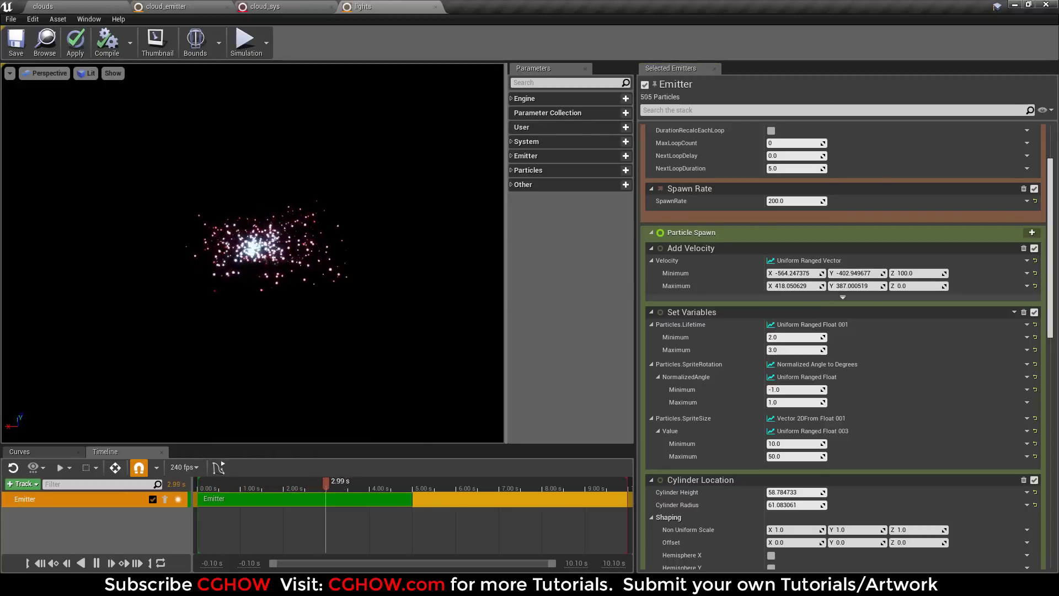
Move the cyan key of the lights emitter's Color curve inward to about 0.17 and apply the changes
{"action": "scroll", "coordinate": [682, 298], "scroll_direction": "up", "scroll_amount": 2}
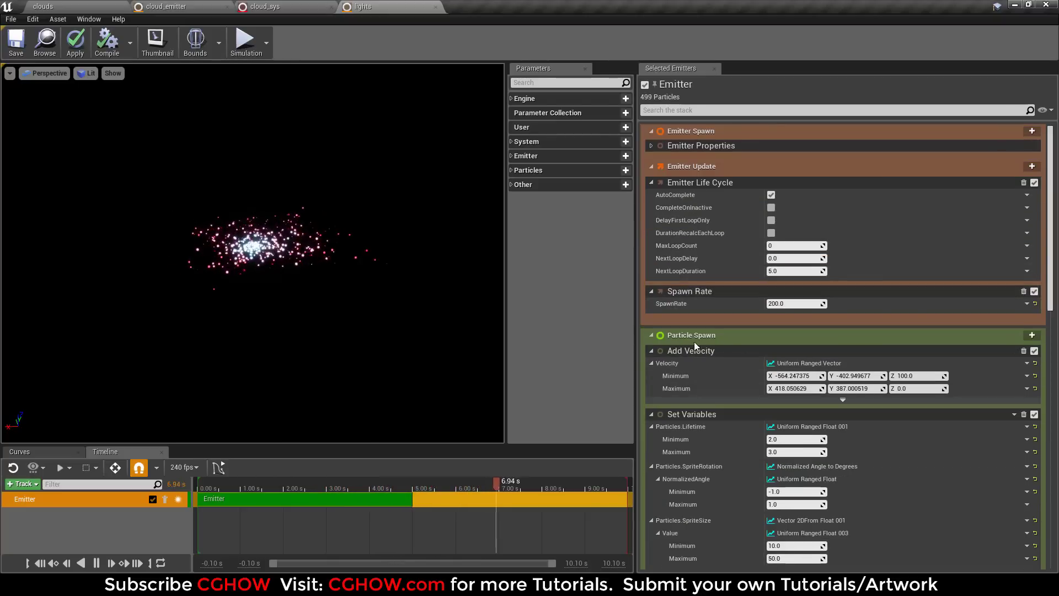
{"action": "scroll", "coordinate": [850, 358], "scroll_direction": "down", "scroll_amount": 2}
{"action": "scroll", "coordinate": [855, 354], "scroll_direction": "down", "scroll_amount": 5}
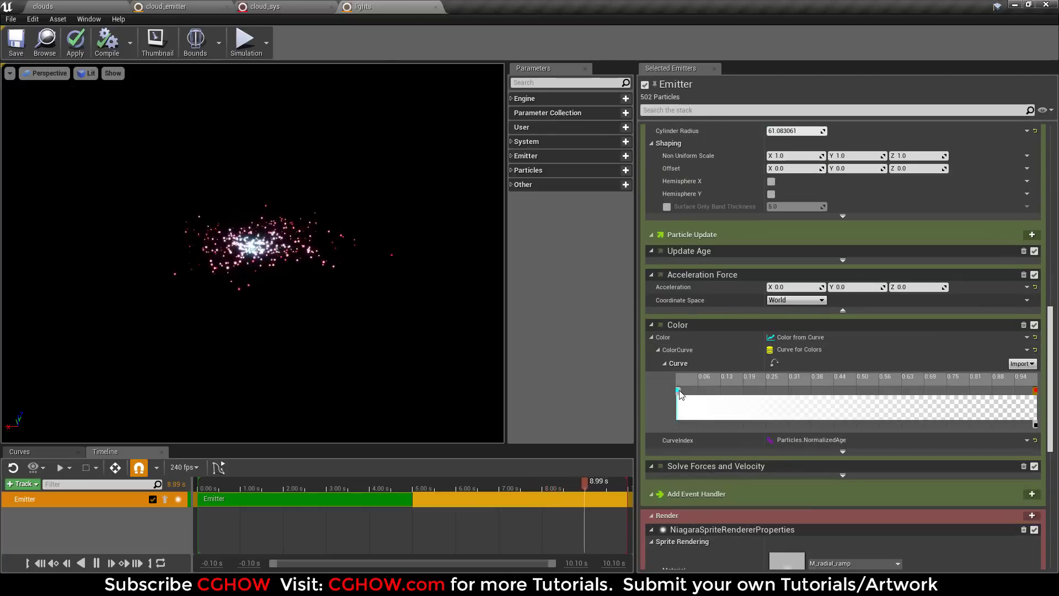
{"action": "left_click", "coordinate": [747, 391]}
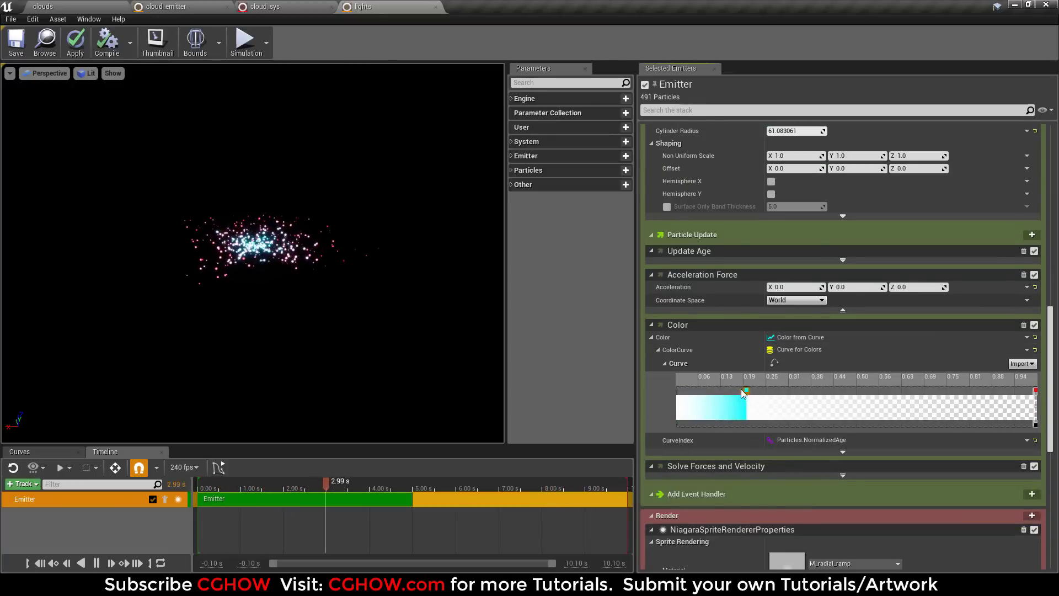
{"action": "left_click_drag", "start_coordinate": [740, 389], "coordinate": [734, 389]}
{"action": "left_click", "coordinate": [75, 41]}
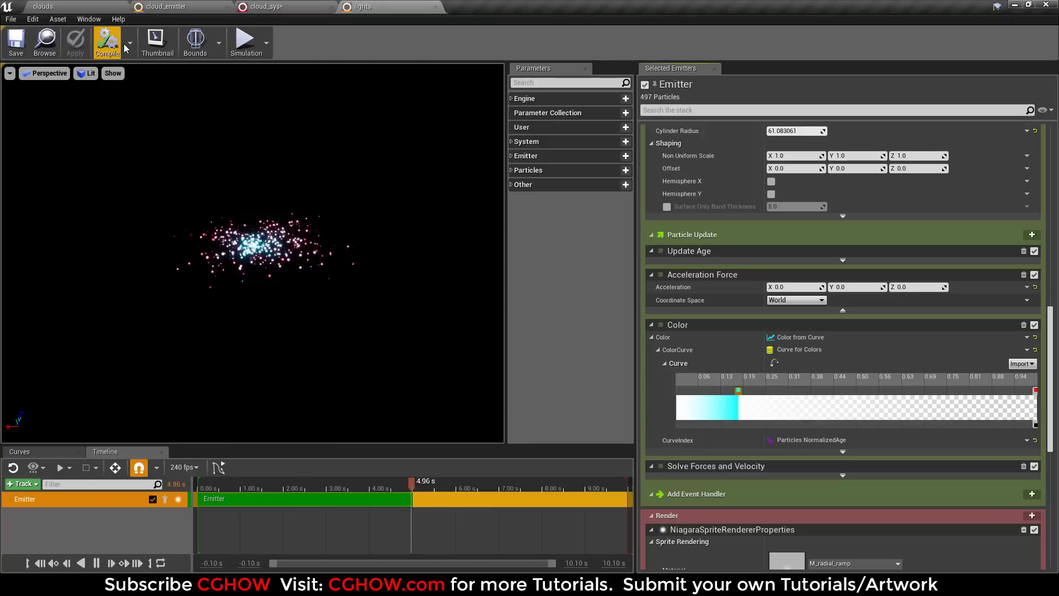
In cloud_sys, widen the lights' X/Y velocity range to about -908/-865 minimum and 856/855 maximum, and view the clouds level
{"action": "left_click", "coordinate": [264, 6]}
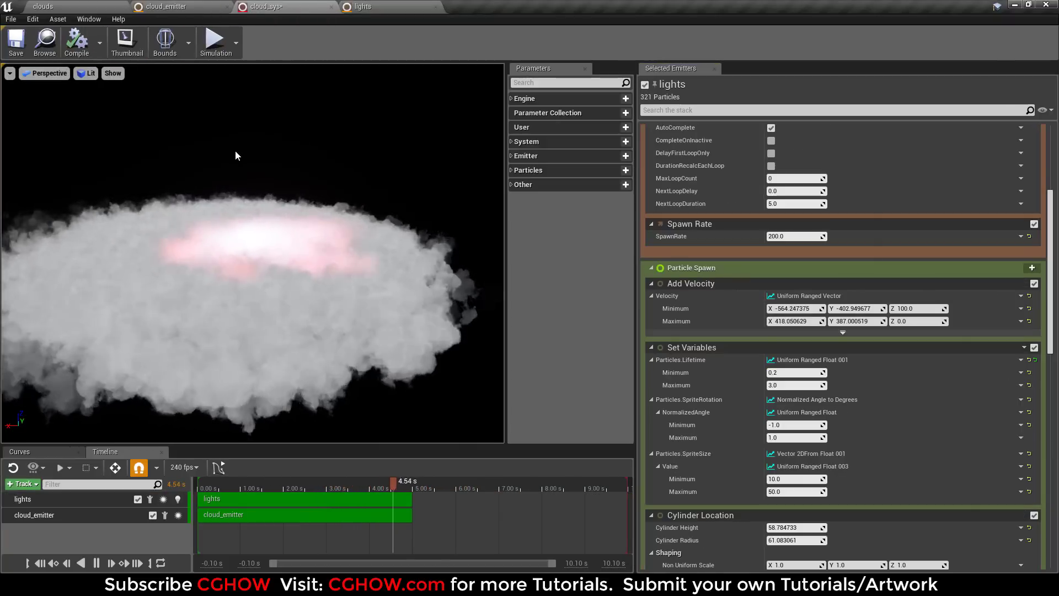
{"action": "left_click", "coordinate": [61, 505]}
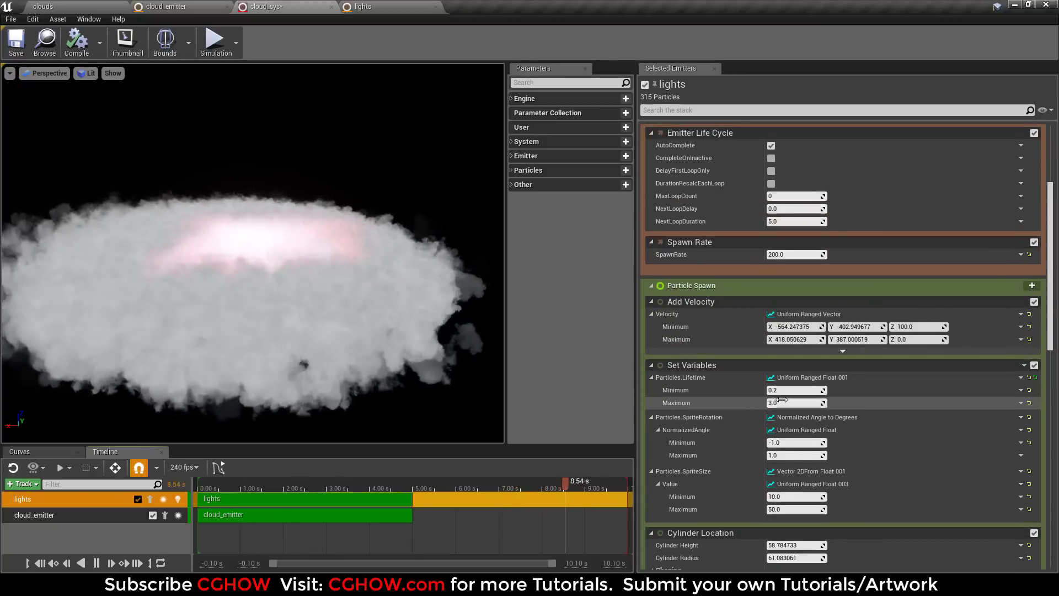
{"action": "left_click", "coordinate": [793, 404]}
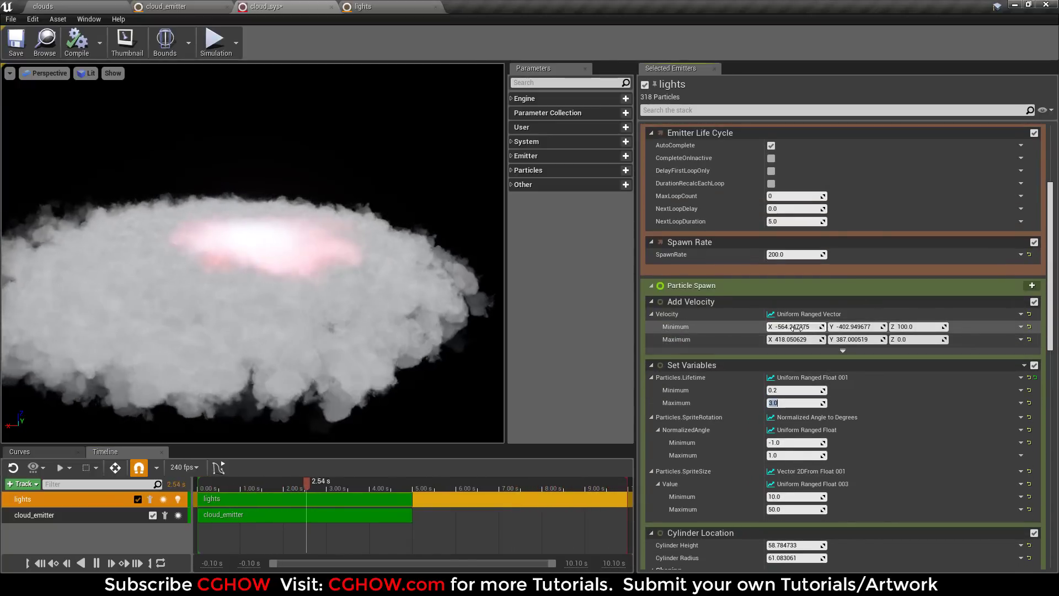
{"action": "left_click_drag", "start_coordinate": [796, 327], "coordinate": [764, 327]}
{"action": "mouse_move", "coordinate": [855, 327]}
{"action": "left_mouse_down"}
{"action": "mouse_move", "coordinate": [838, 327]}
{"action": "mouse_move", "coordinate": [829, 344]}
{"action": "mouse_move", "coordinate": [803, 339]}
{"action": "mouse_move", "coordinate": [872, 339]}
{"action": "left_mouse_up"}
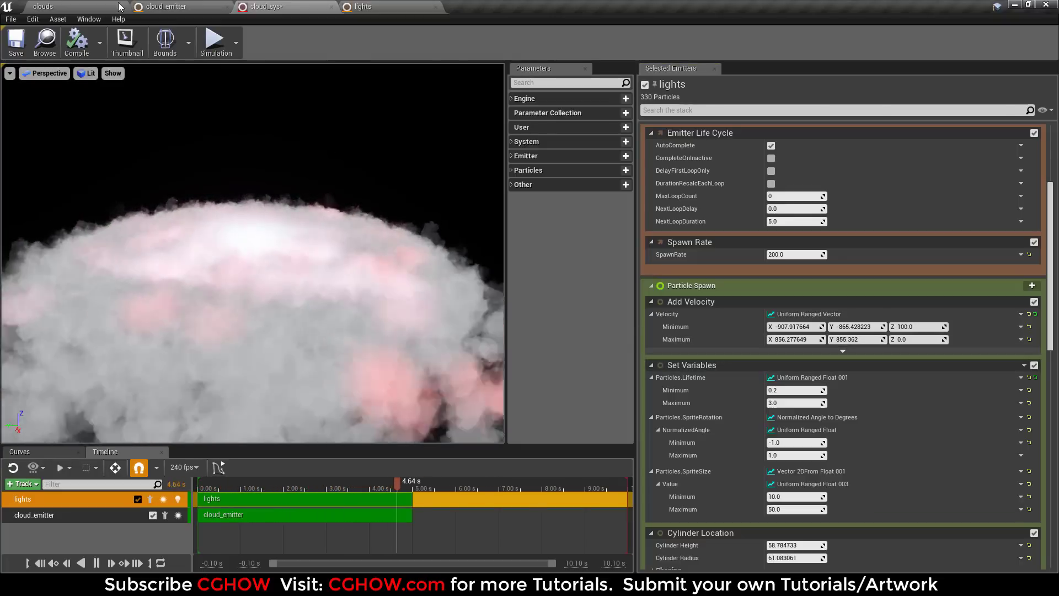
{"action": "left_click", "coordinate": [83, 7]}
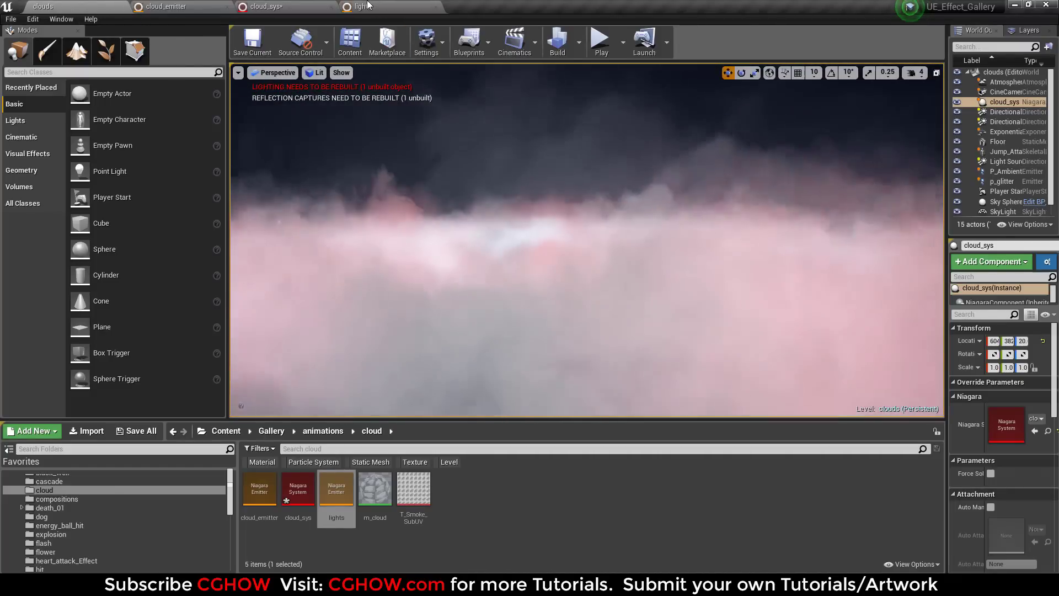
In cloud_sys, move the lights curve's red key to about 0.35 and add a black key near the end
{"action": "left_click", "coordinate": [266, 7]}
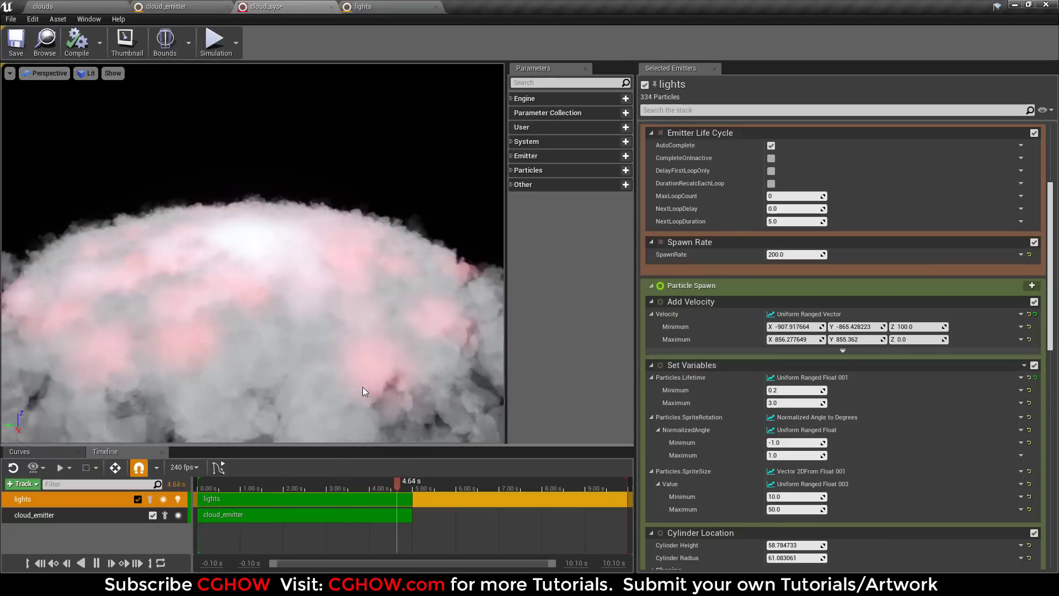
{"action": "scroll", "coordinate": [948, 393], "scroll_direction": "down", "scroll_amount": 10}
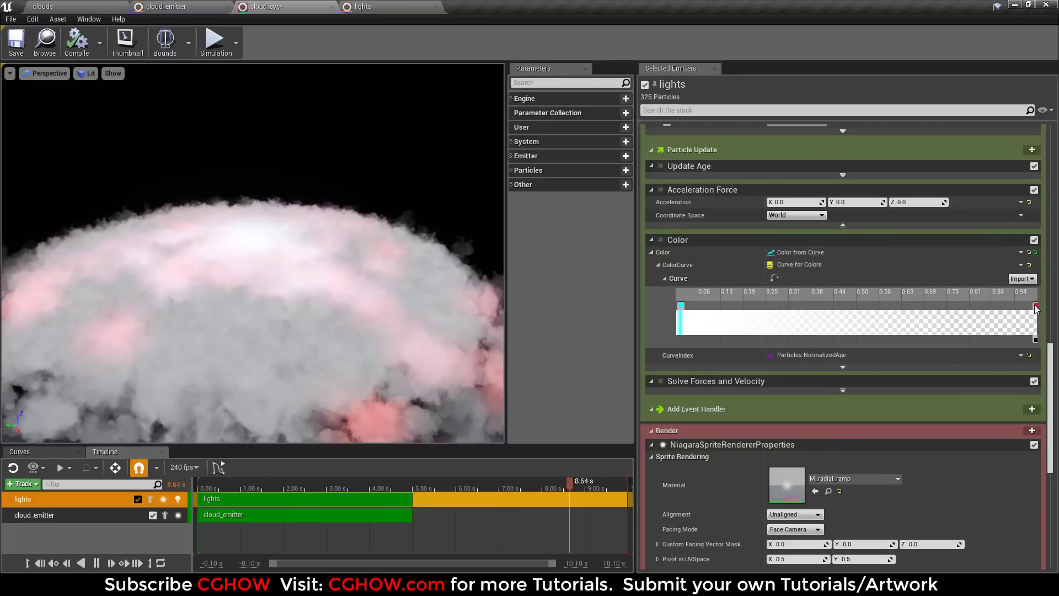
{"action": "left_click_drag", "start_coordinate": [1036, 305], "coordinate": [868, 307]}
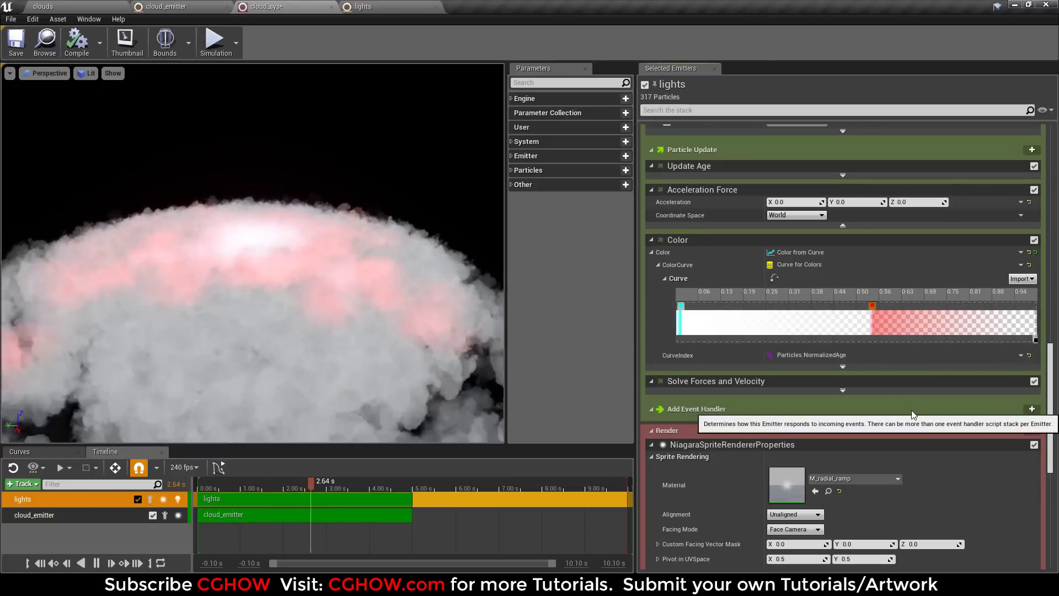
{"action": "left_click_drag", "start_coordinate": [872, 305], "coordinate": [804, 307]}
{"action": "left_click", "coordinate": [1032, 306]}
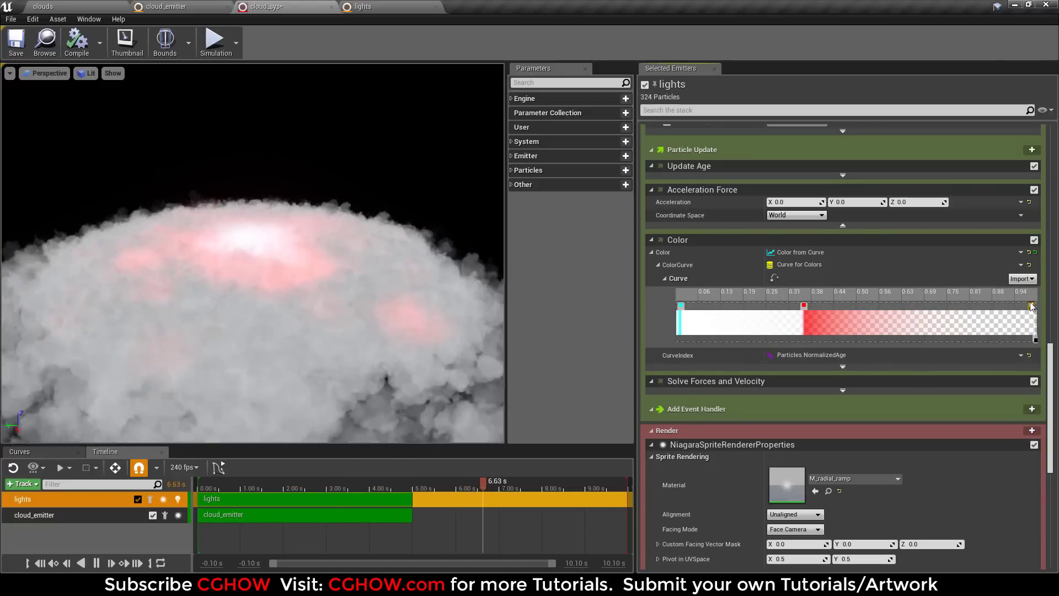
{"action": "double_click", "coordinate": [1032, 307]}
{"action": "left_click_drag", "start_coordinate": [948, 389], "coordinate": [958, 509]}
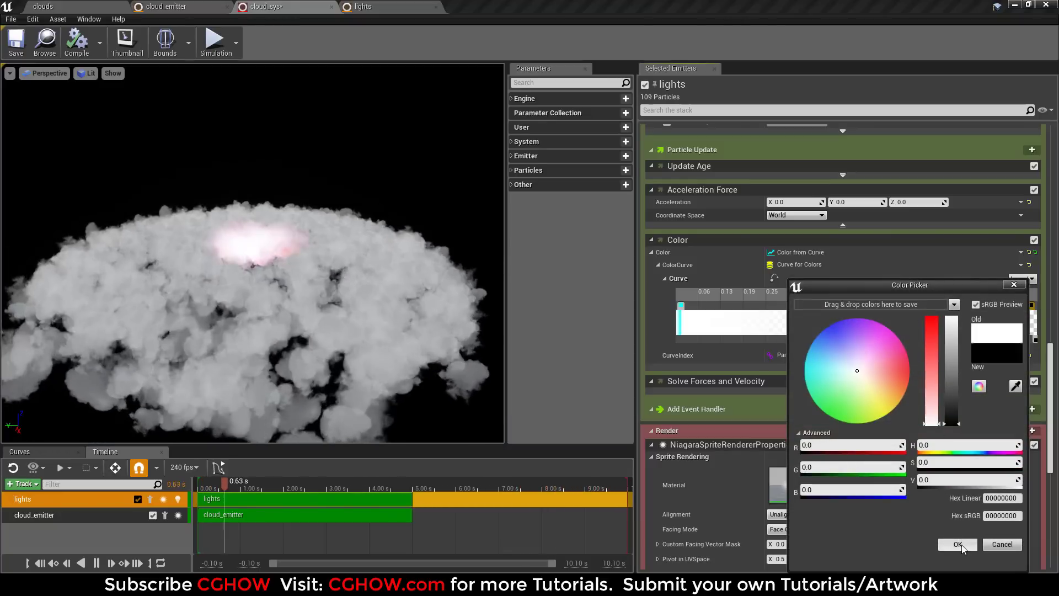
{"action": "left_click", "coordinate": [960, 545]}
Move the lights curve's cyan key to just before the red key and save cloud_sys
{"action": "left_click_drag", "start_coordinate": [680, 307], "coordinate": [723, 310]}
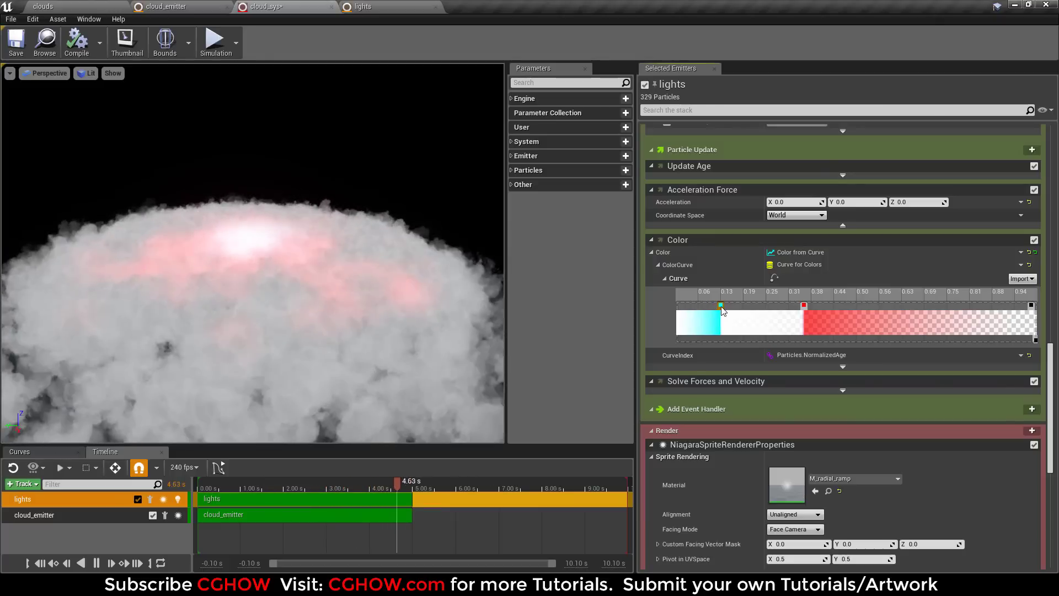
{"action": "left_click_drag", "start_coordinate": [779, 313], "coordinate": [798, 316]}
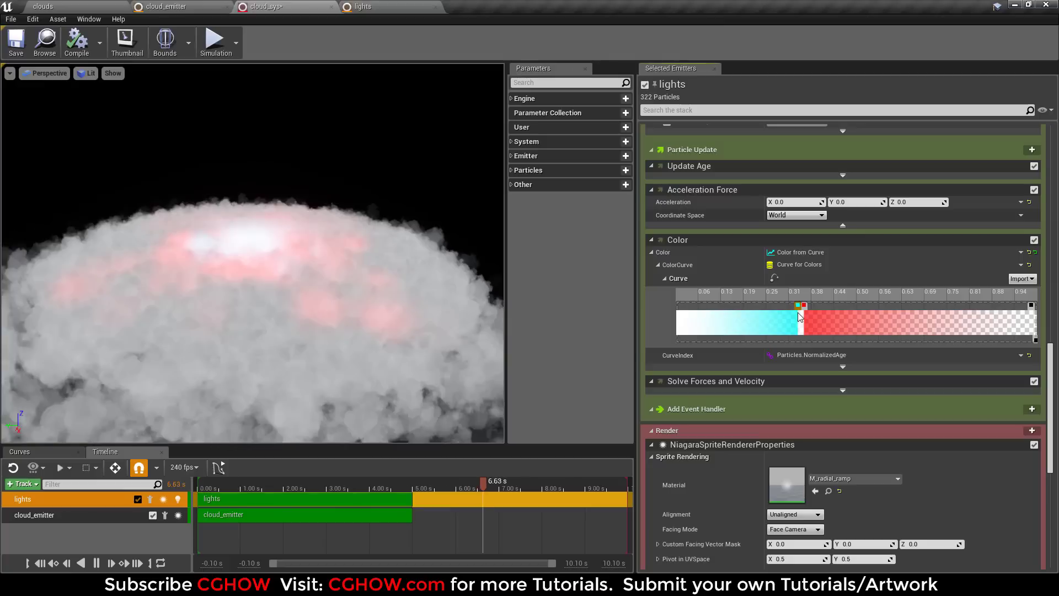
{"action": "left_click", "coordinate": [16, 45]}
Examine the lit clouds in the clouds level in a full-screen view with the editor gizmos hidden
{"action": "left_click", "coordinate": [43, 6]}
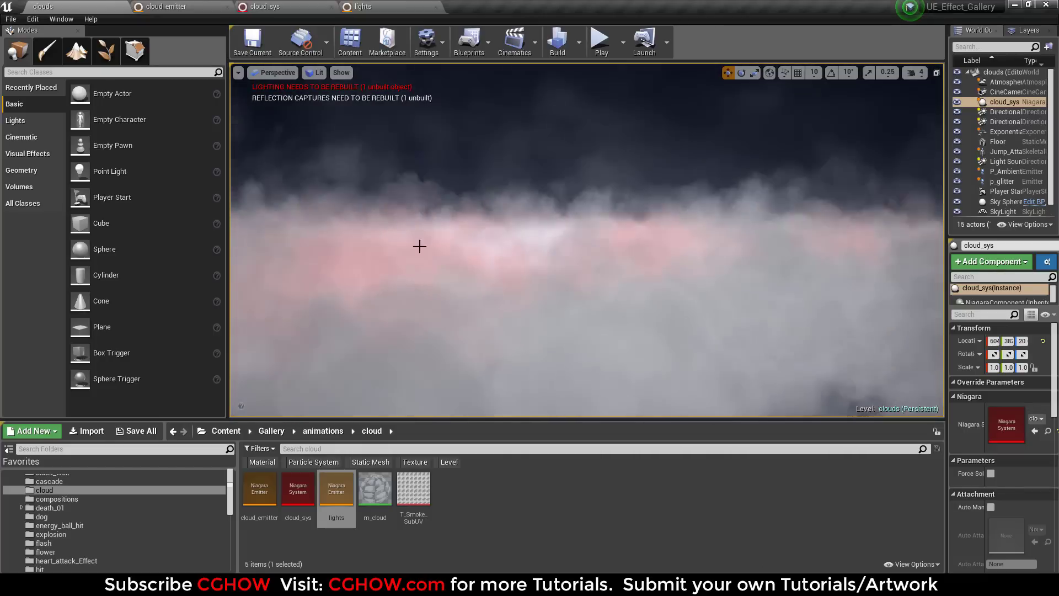
{"action": "left_click", "coordinate": [419, 245]}
{"action": "key", "text": "F11"}
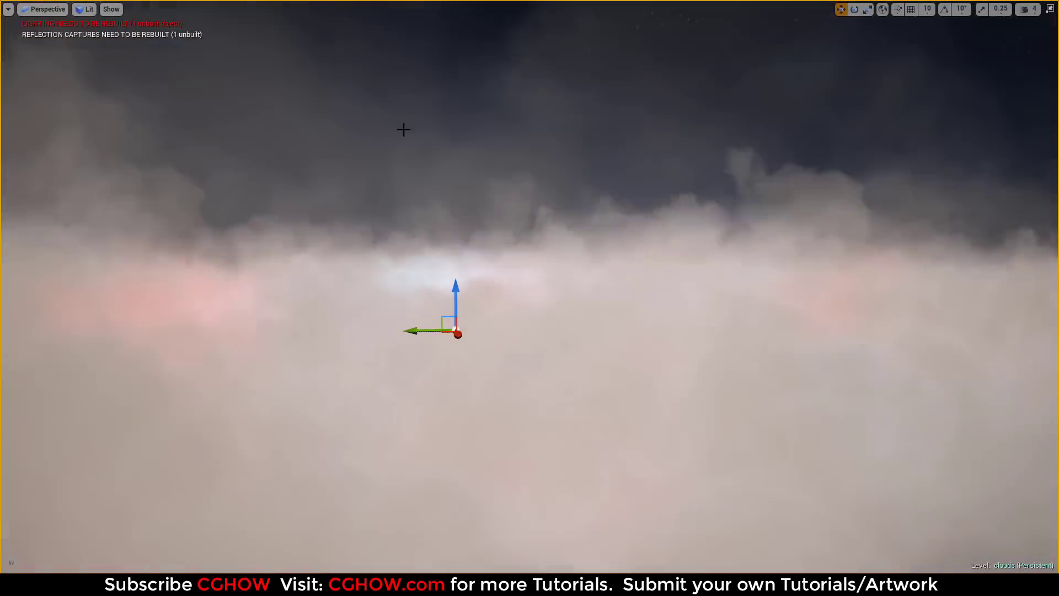
{"action": "key", "text": "g"}
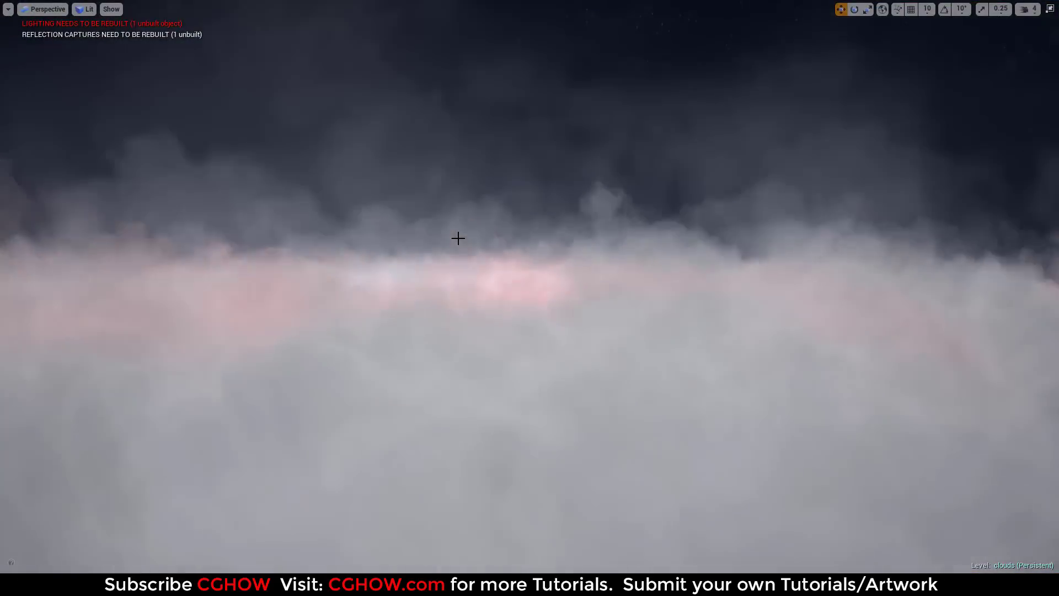
{"action": "right_click_drag", "start_coordinate": [458, 238], "coordinate": [409, 263]}
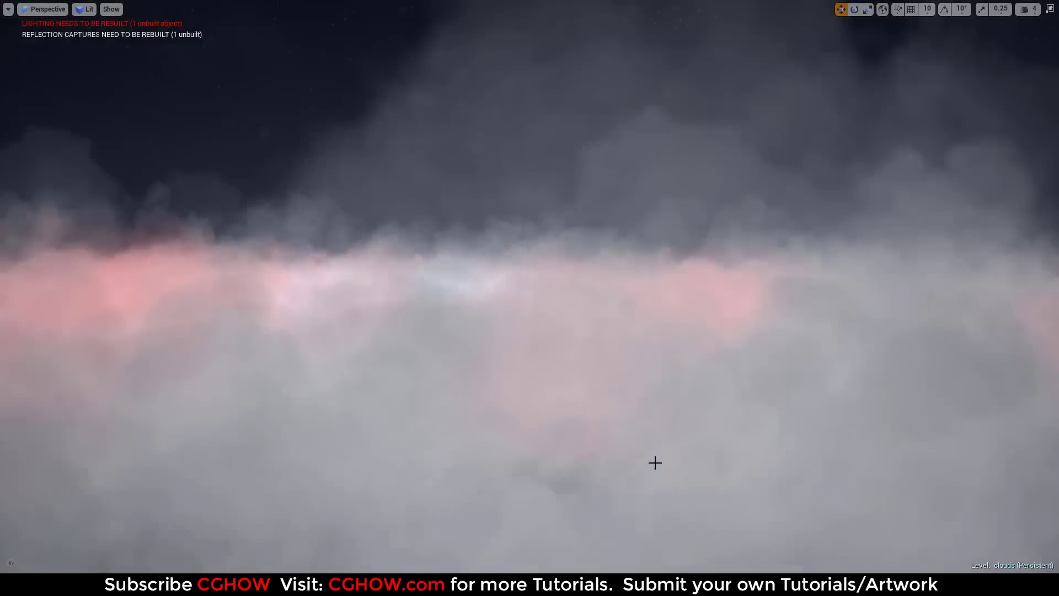
{"action": "key", "text": "F11"}
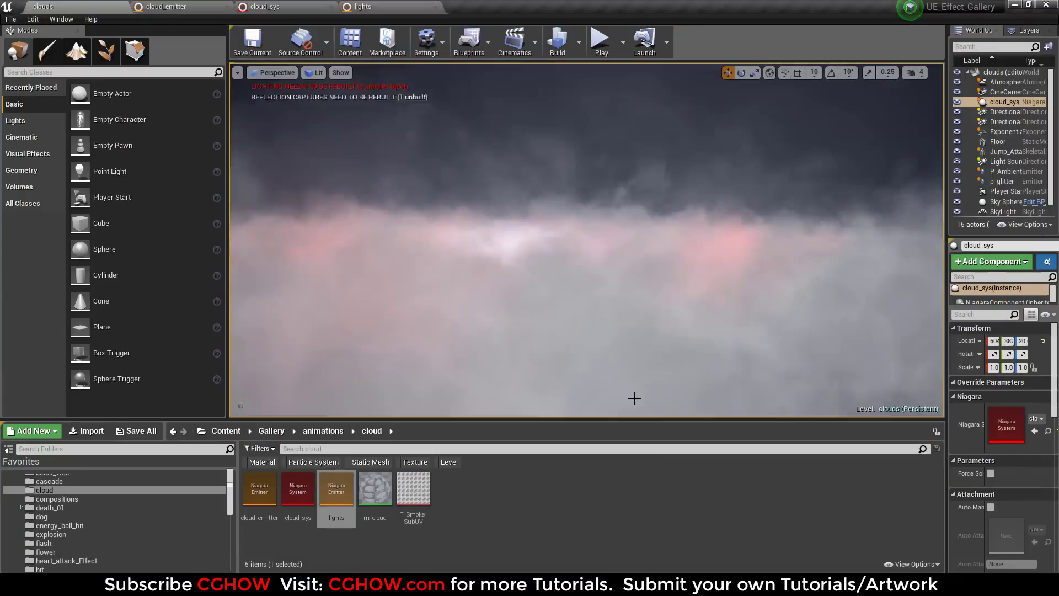
In cloud_sys, try a fully saturated yellow key with a value of 100 near the start of the lights' color curve
{"action": "left_click", "coordinate": [309, 6]}
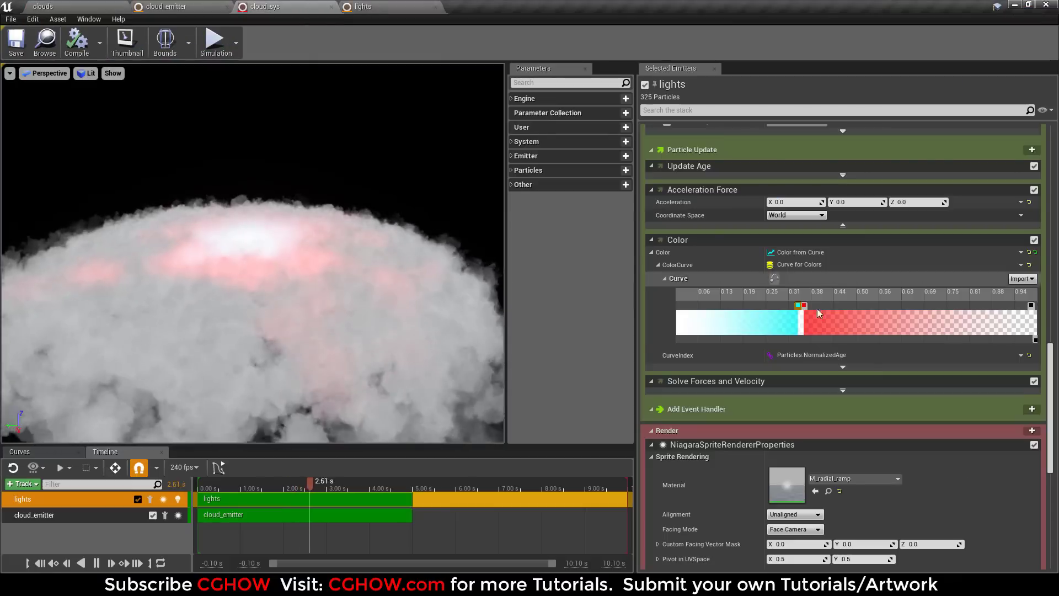
{"action": "left_click", "coordinate": [679, 305]}
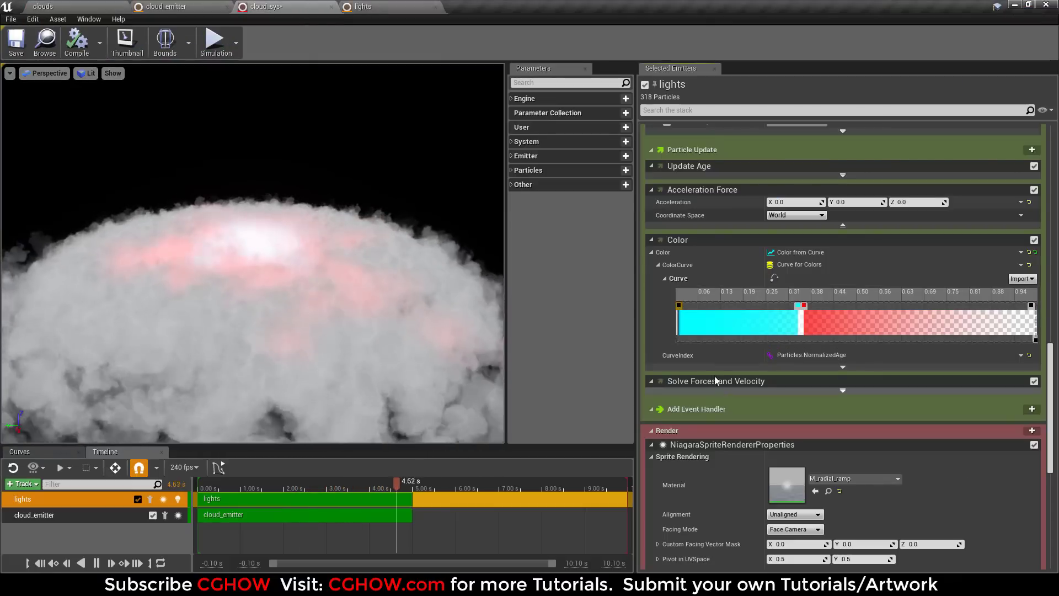
{"action": "double_click", "coordinate": [679, 306]}
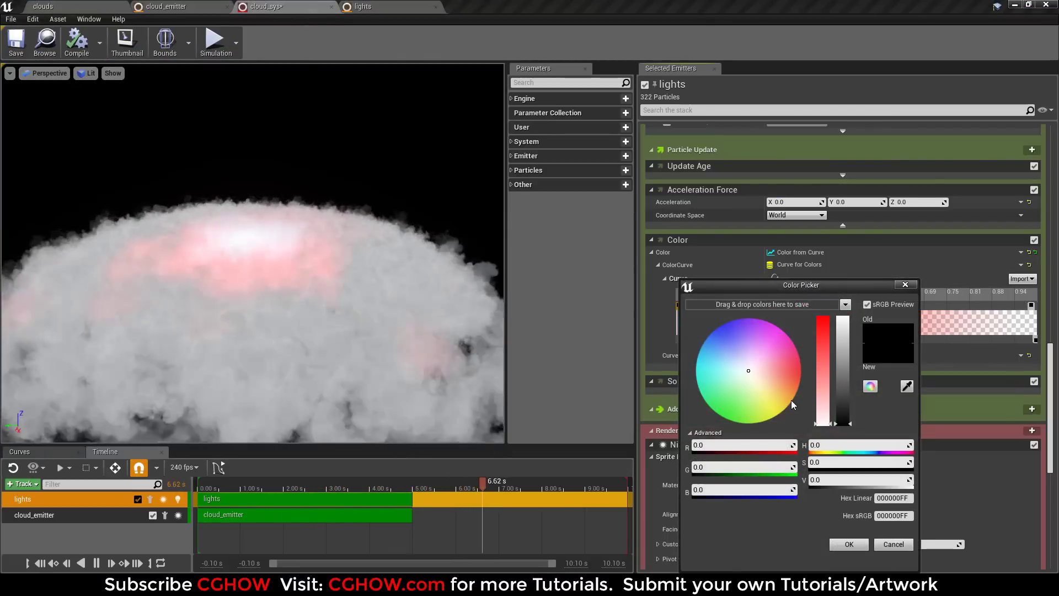
{"action": "left_click", "coordinate": [776, 416]}
{"action": "left_click", "coordinate": [843, 320]}
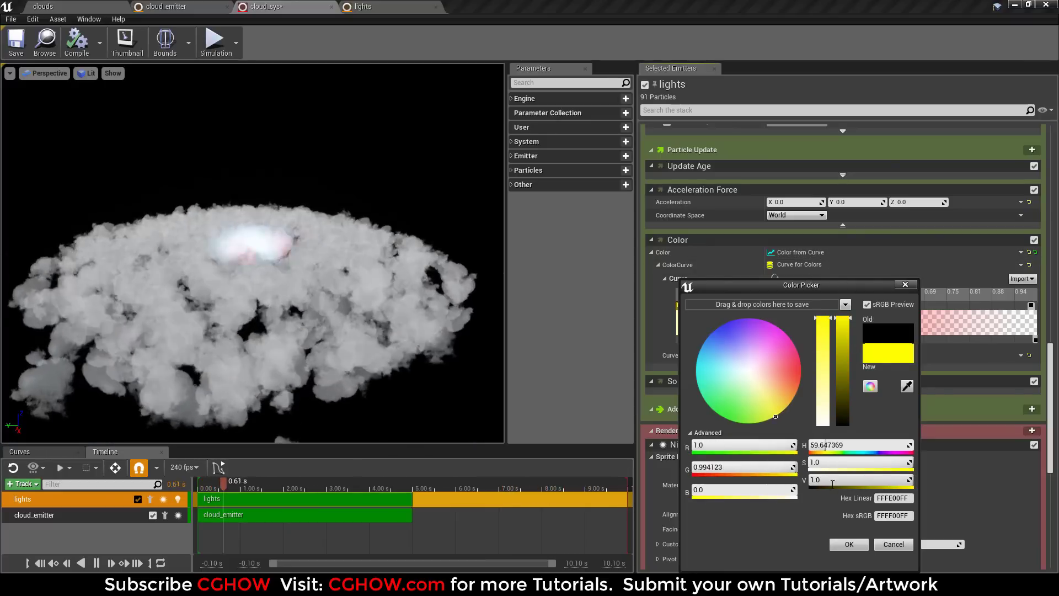
{"action": "type", "text": "100"}
{"action": "left_click", "coordinate": [854, 544]}
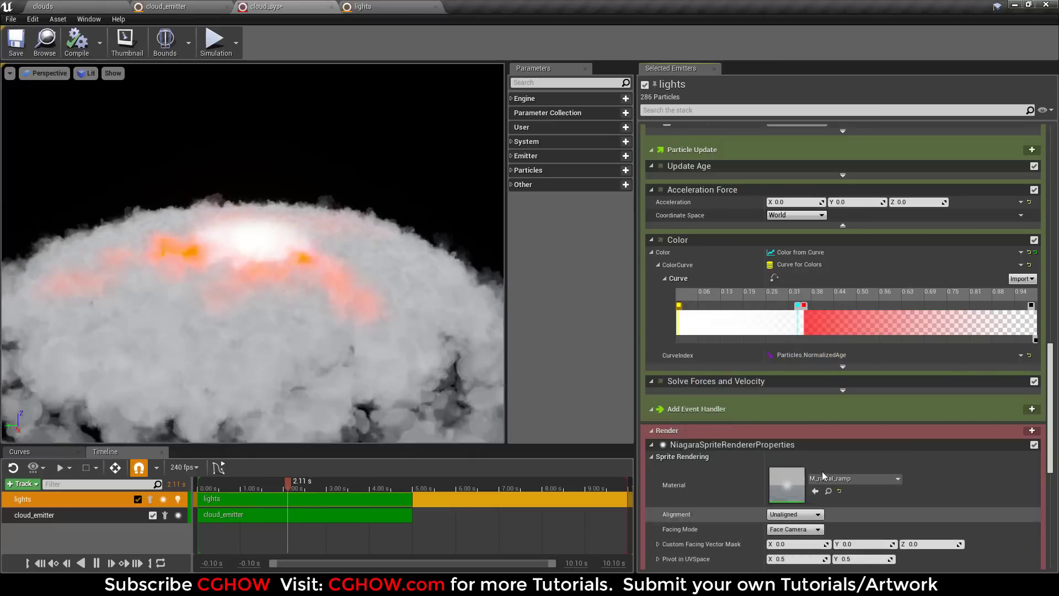
{"action": "double_click", "coordinate": [733, 306]}
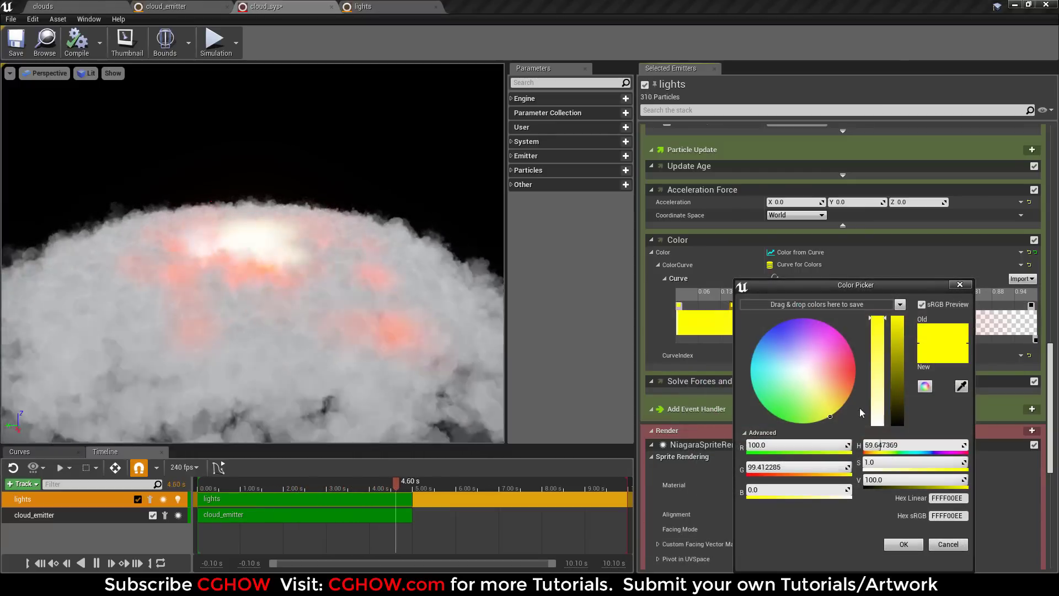
{"action": "left_click", "coordinate": [948, 544]}
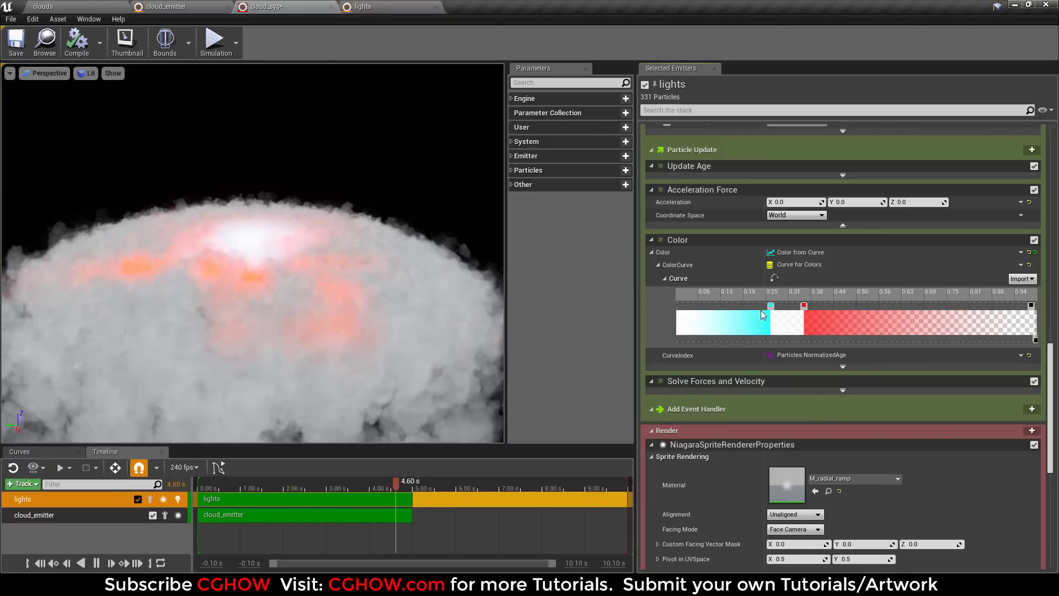
Move the lights curve's cyan key to about 0.22 and its red key to about 0.43, and save cloud_sys
{"action": "left_click_drag", "start_coordinate": [769, 305], "coordinate": [701, 310]}
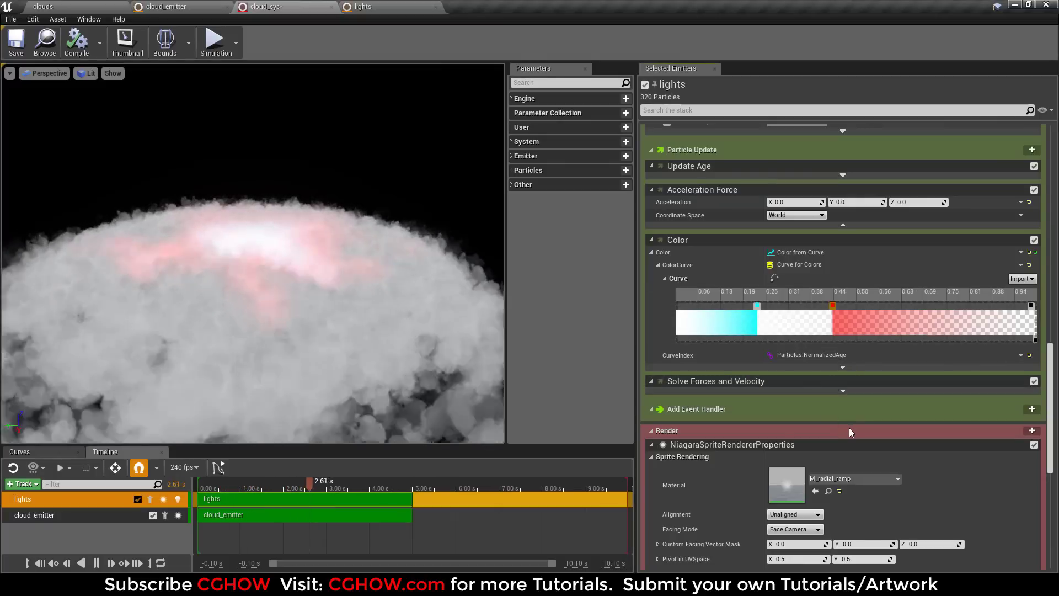
{"action": "scroll", "coordinate": [847, 395], "scroll_direction": "up", "scroll_amount": 5}
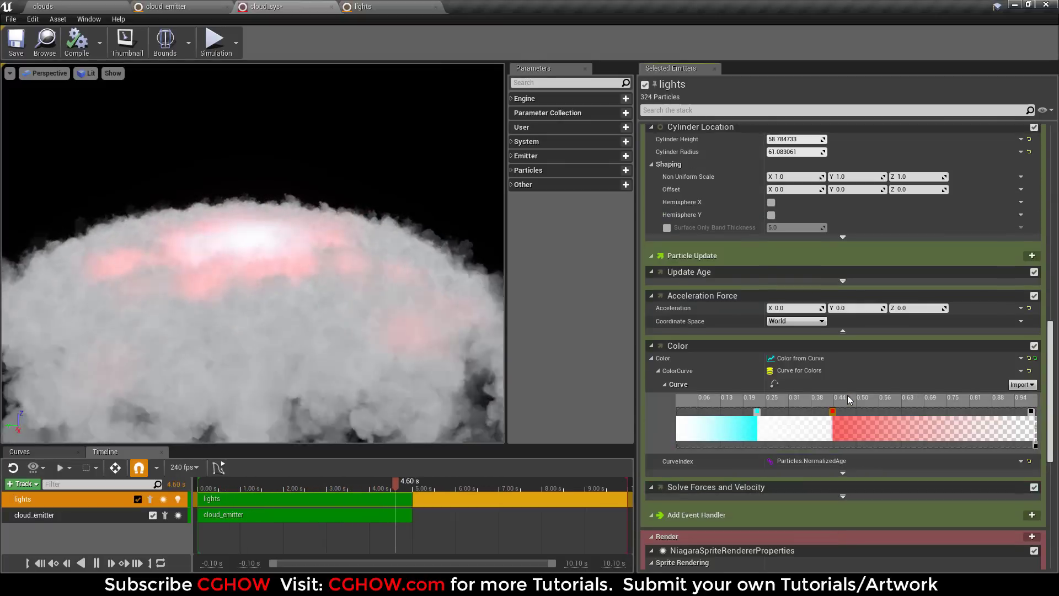
{"action": "left_click", "coordinate": [15, 48]}
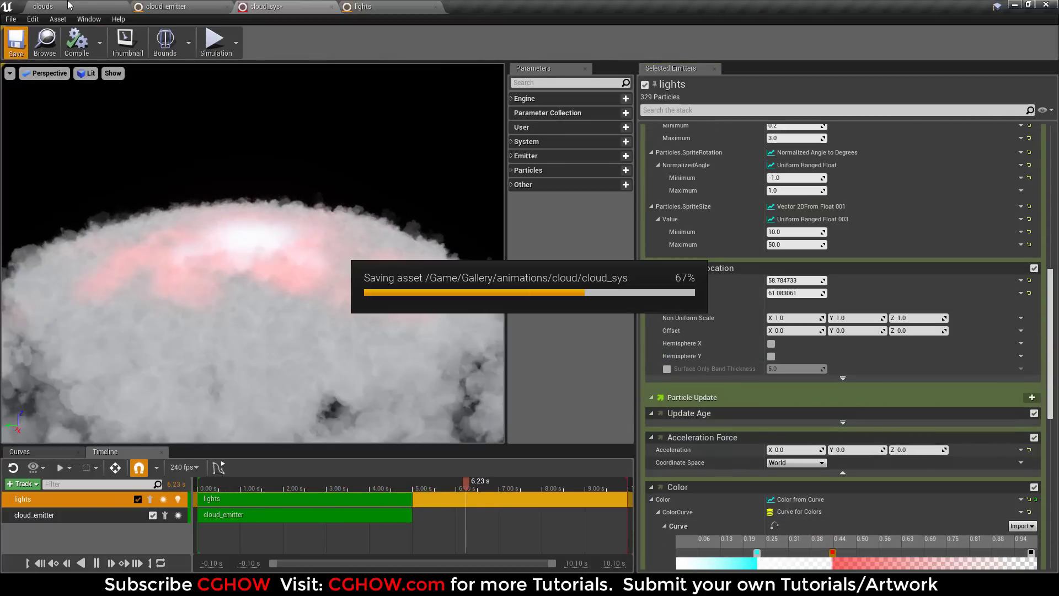
Examine the lit clouds in the clouds level full screen, from several distances and angles, and return to the normal editor layout
{"action": "left_click", "coordinate": [43, 6]}
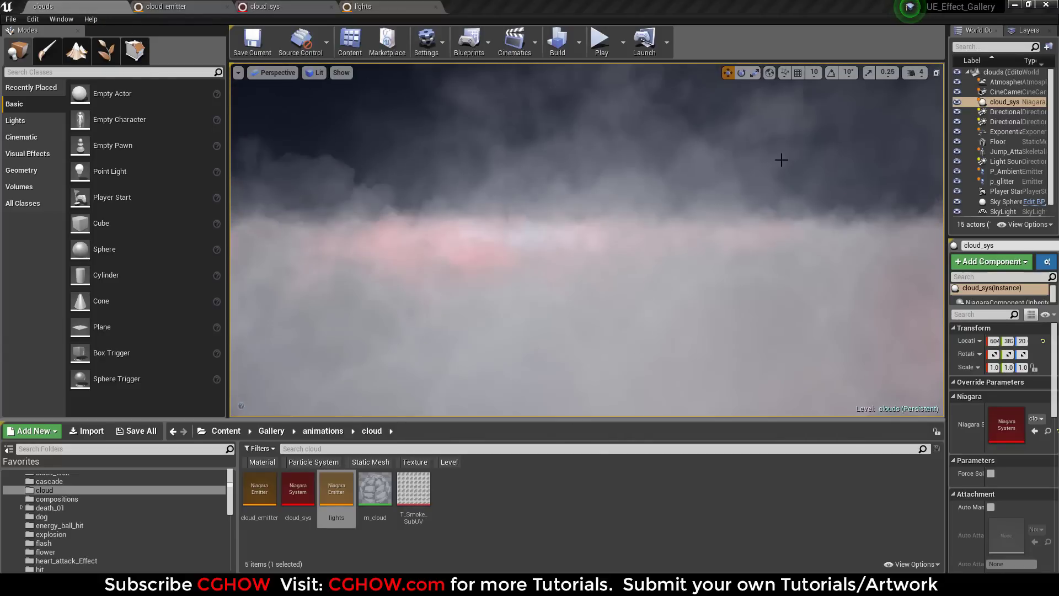
{"action": "key", "text": "F11"}
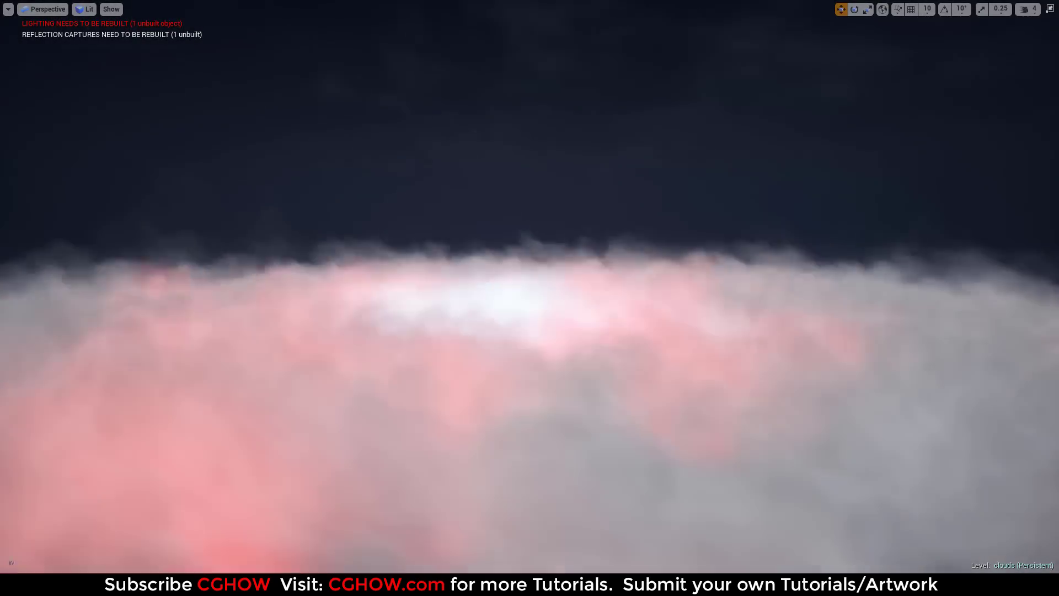
{"action": "key", "text": "s"}
{"action": "right_click_drag", "start_coordinate": [382, 385], "coordinate": [382, 385]}
{"action": "key", "text": "w"}
{"action": "key", "text": "s"}
{"action": "key", "text": "w"}
{"action": "right_click_drag", "start_coordinate": [475, 410], "coordinate": [508, 385]}
{"action": "right_click_drag", "start_coordinate": [681, 375], "coordinate": [682, 375]}
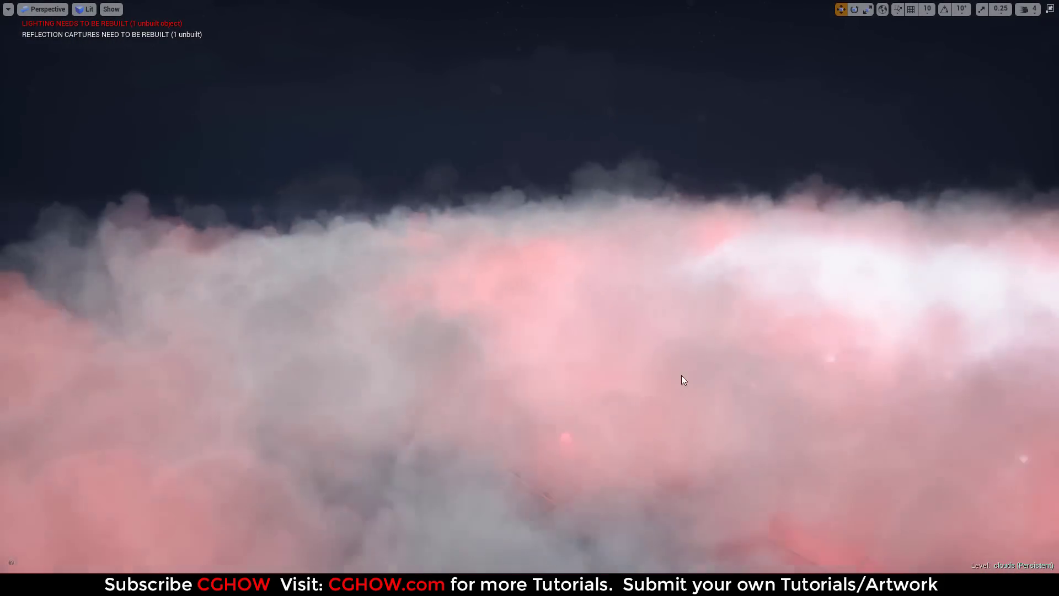
{"action": "right_click_drag", "start_coordinate": [751, 377], "coordinate": [751, 387]}
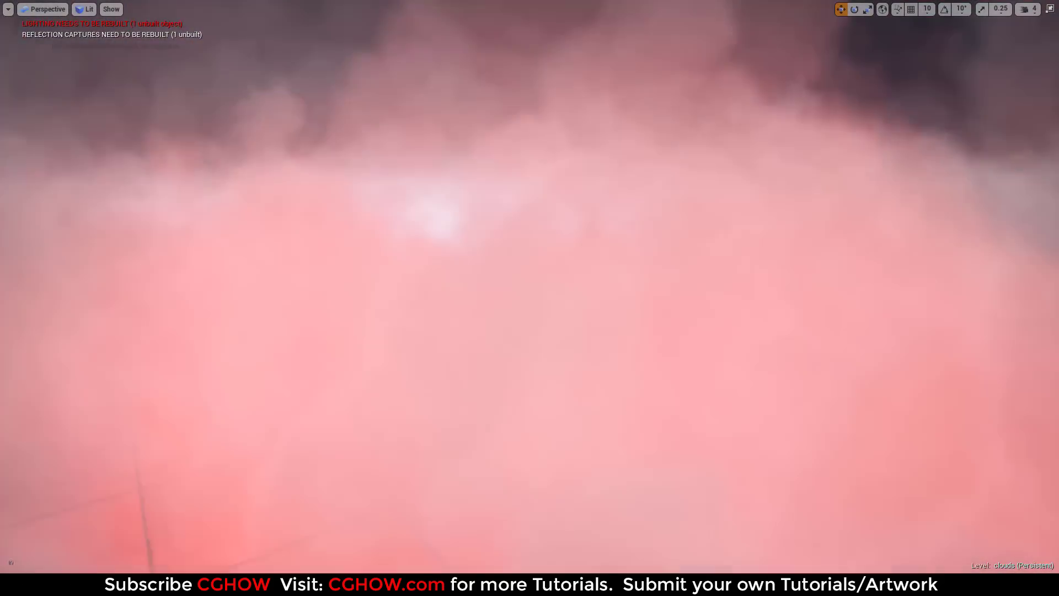
{"action": "right_click_drag", "start_coordinate": [655, 390], "coordinate": [654, 389]}
{"action": "key", "text": "F11"}
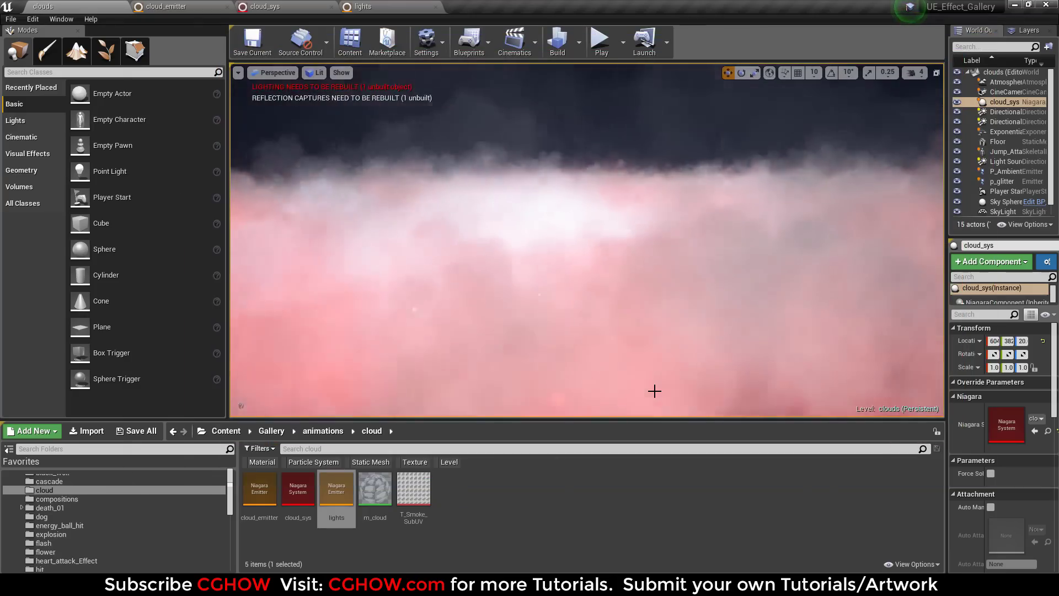
{"action": "key", "text": "F11"}
{"action": "right_click_drag", "start_coordinate": [656, 395], "coordinate": [690, 388]}
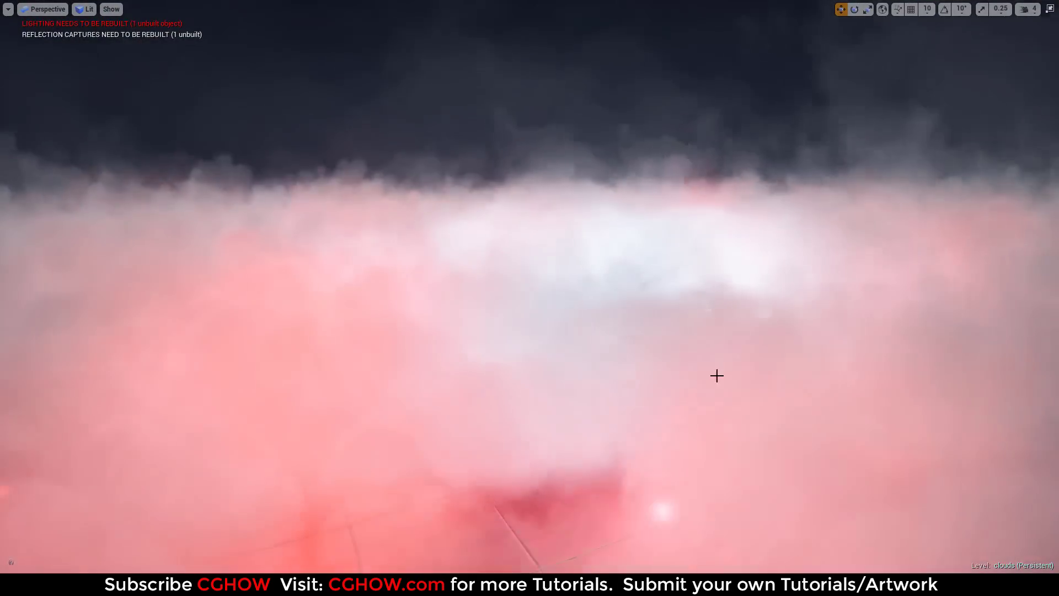
{"action": "right_click_drag", "start_coordinate": [790, 340], "coordinate": [747, 333]}
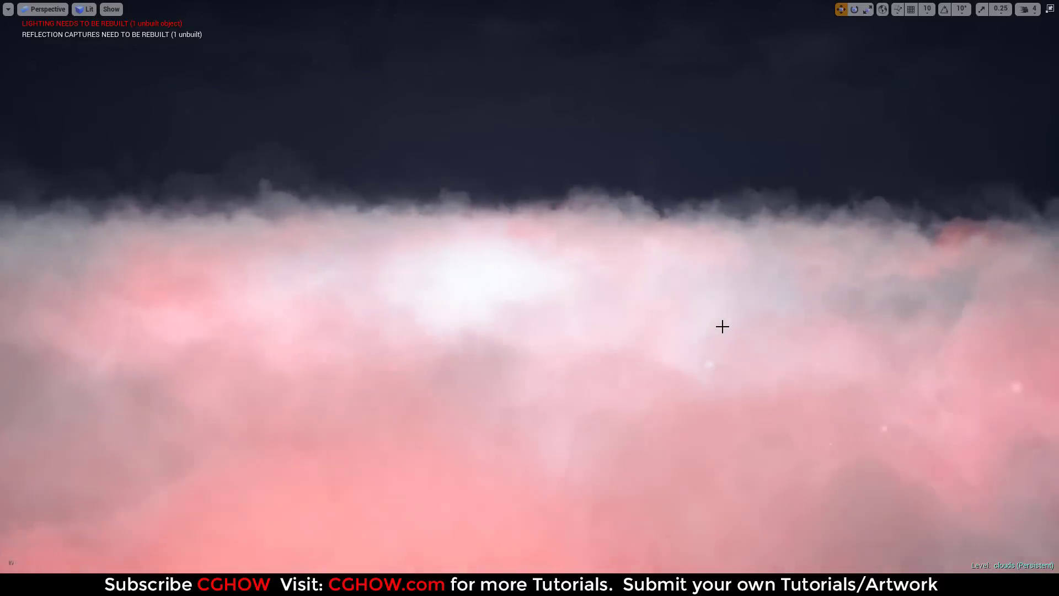
{"action": "right_click_drag", "start_coordinate": [520, 309], "coordinate": [511, 305]}
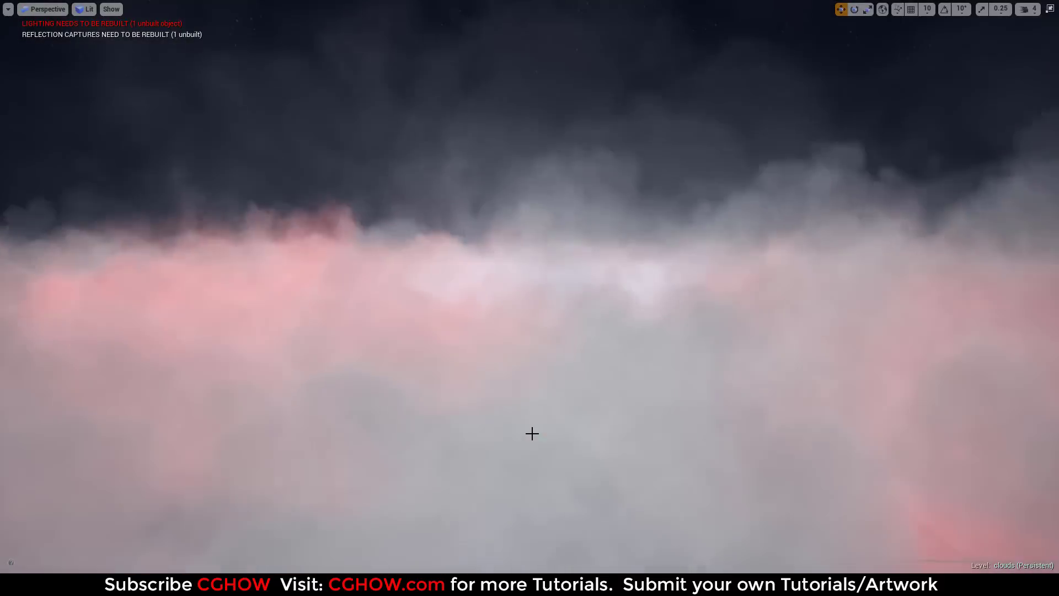
{"action": "key", "text": "F11"}
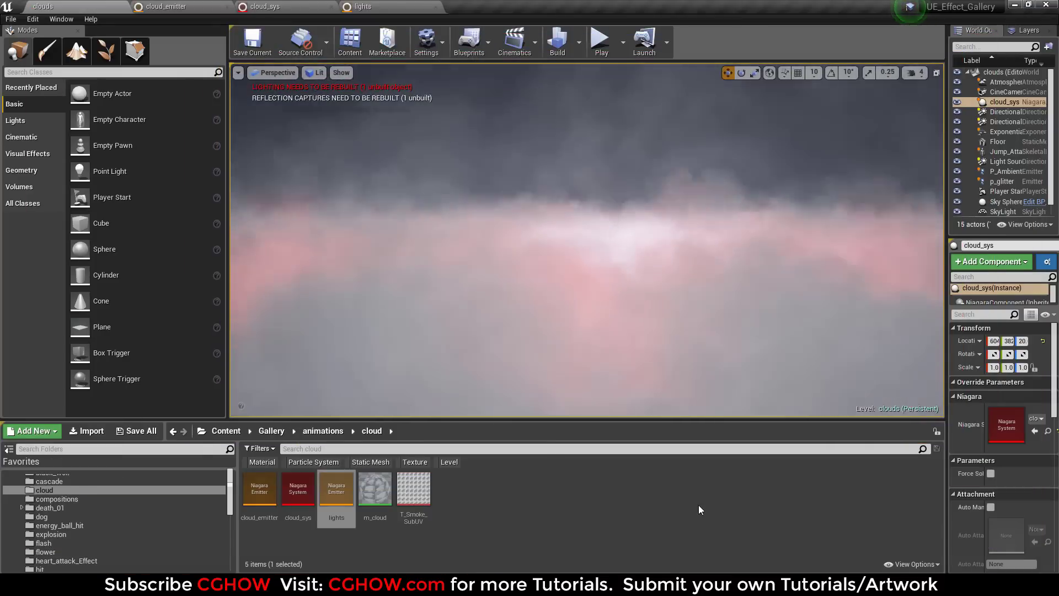